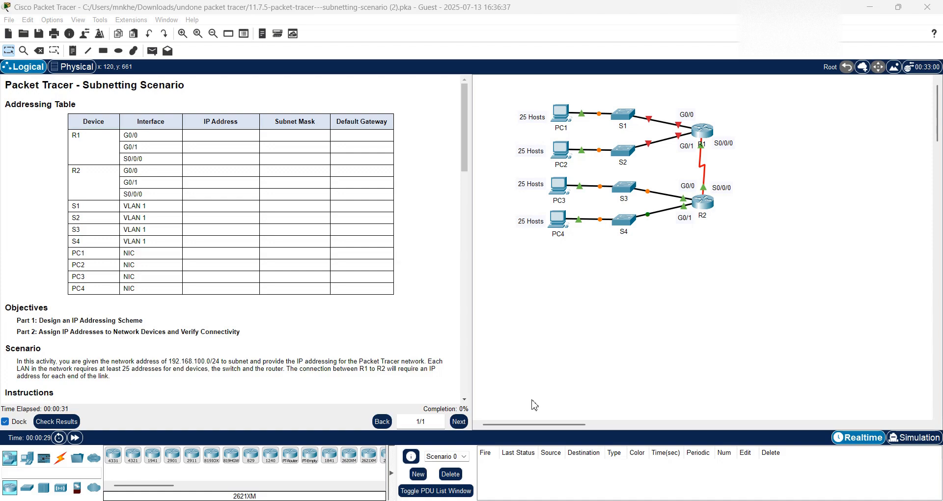
Read through the activity's addressing table, objectives, scenario and the Part 1 and Part 2 instructions.
{"action": "left_click", "coordinate": [464, 400]}
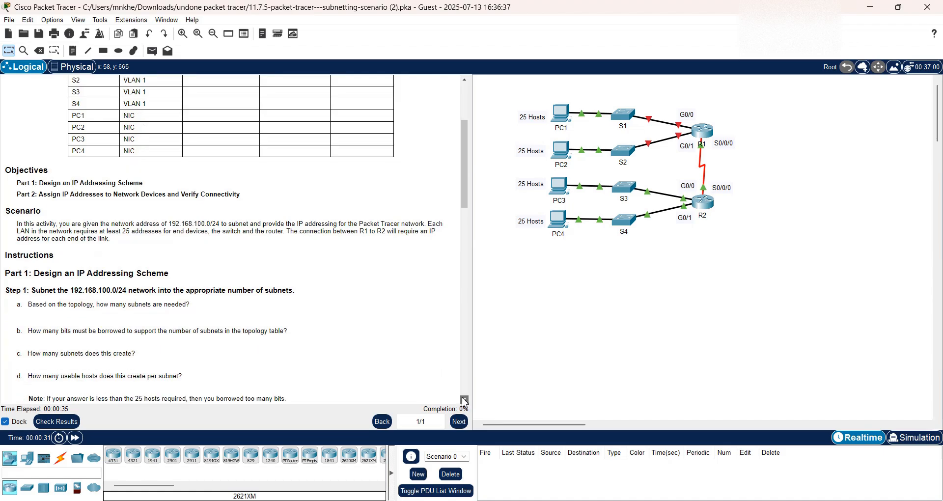
{"action": "left_click", "coordinate": [464, 399]}
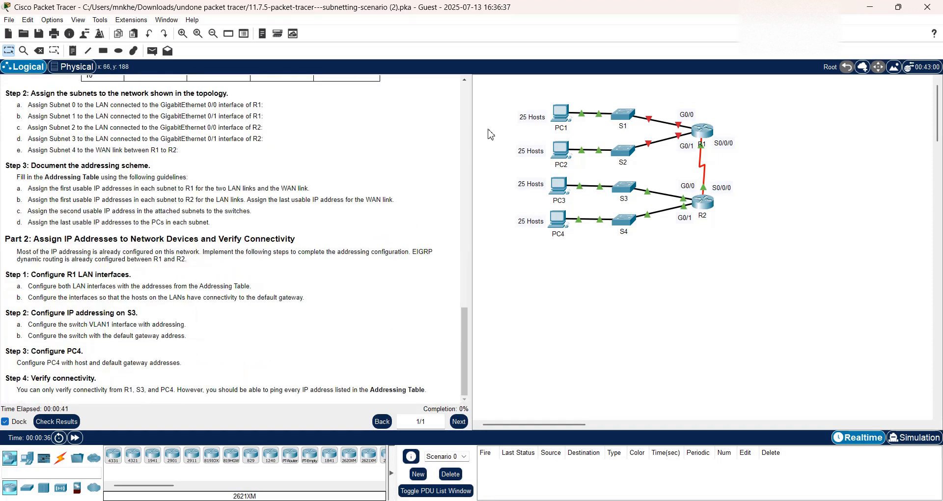
{"action": "left_click", "coordinate": [464, 80]}
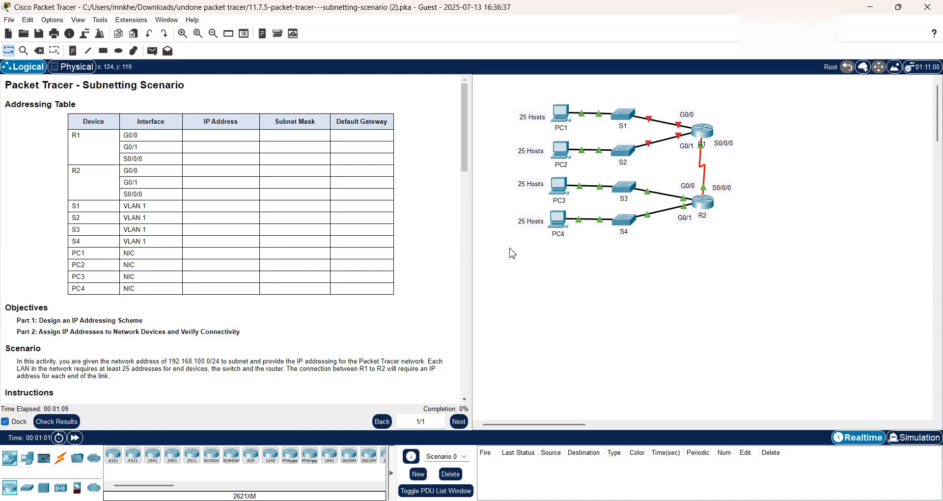
{"action": "left_click", "coordinate": [465, 400]}
{"action": "left_click", "coordinate": [465, 400]}
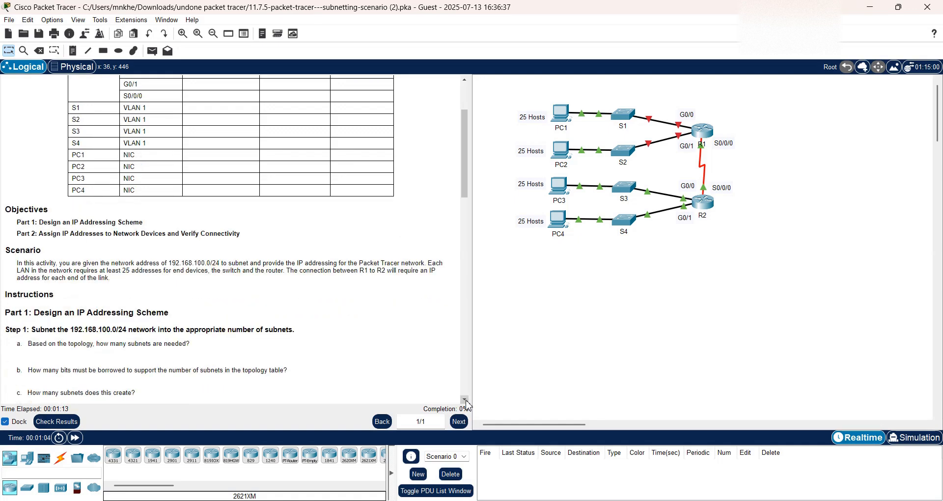
{"action": "left_click", "coordinate": [465, 401]}
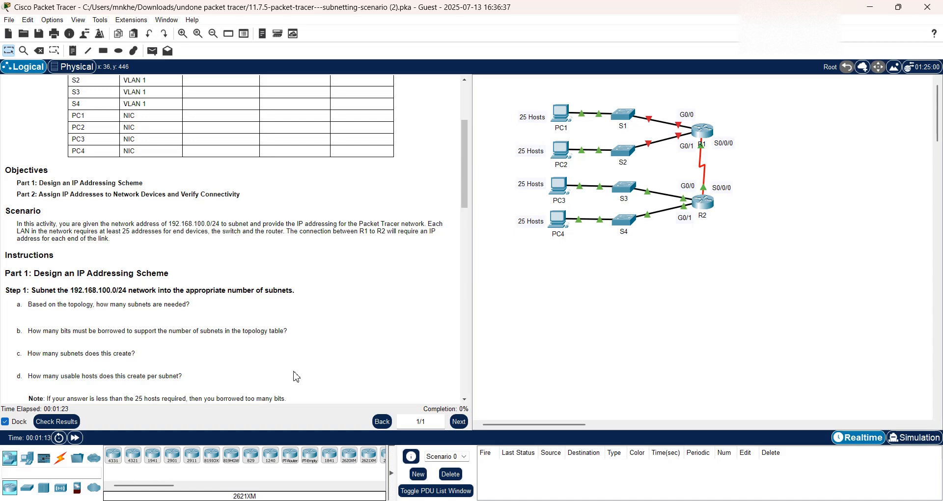
{"action": "left_click", "coordinate": [464, 399]}
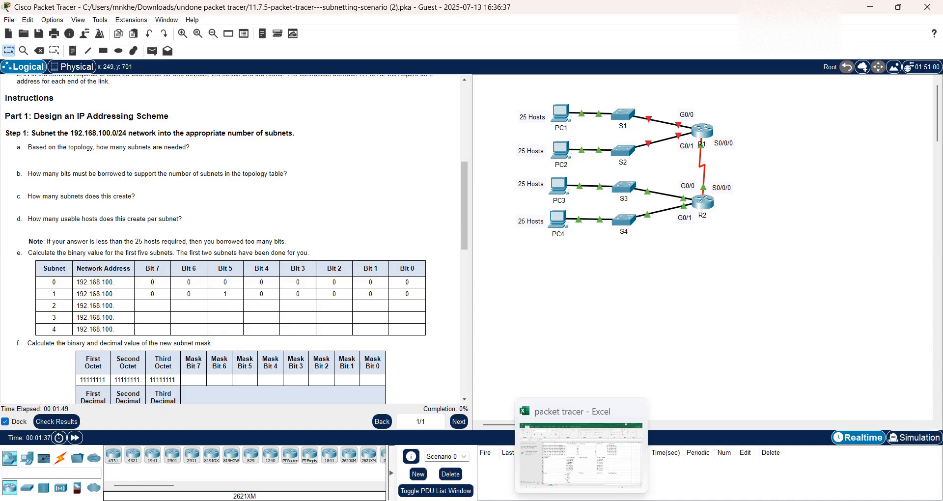
Switch to the packet tracer workbook in Excel and enter the subnet mask 255.255.255.224 in cell B9.
{"action": "left_click", "coordinate": [582, 500]}
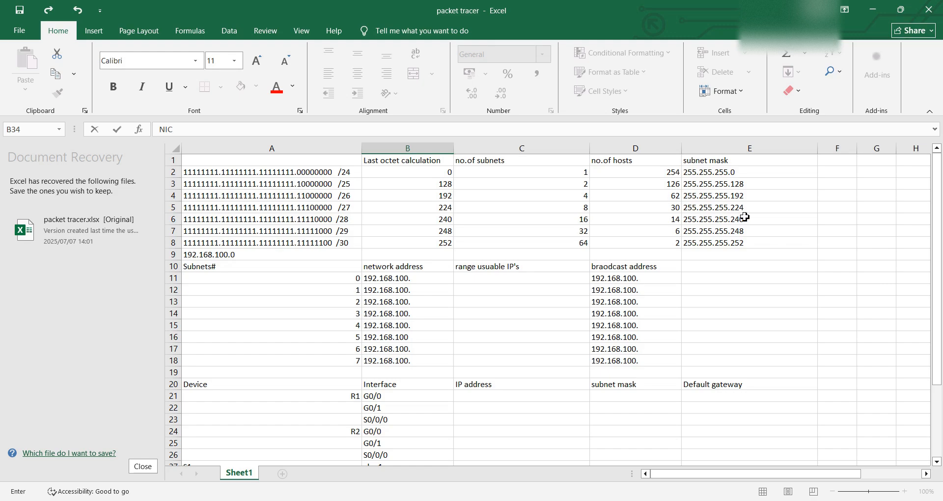
{"action": "left_click", "coordinate": [410, 256]}
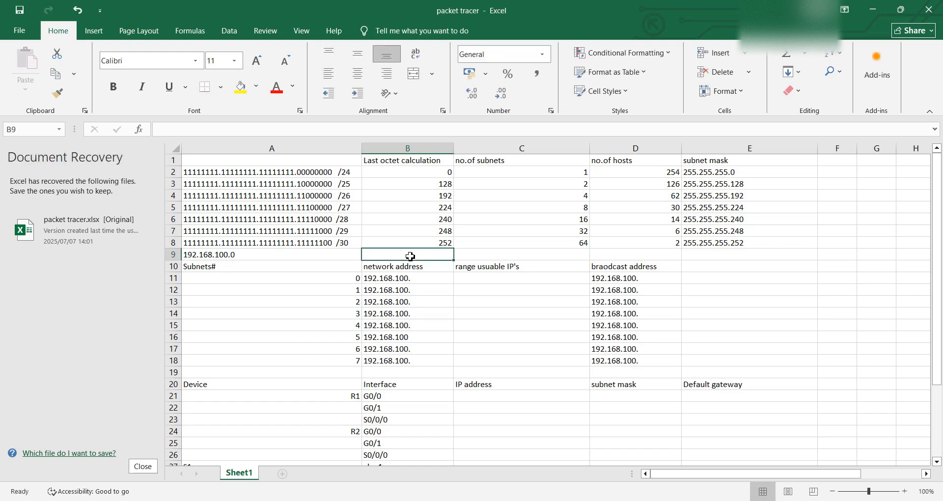
{"action": "type", "text": "255."}
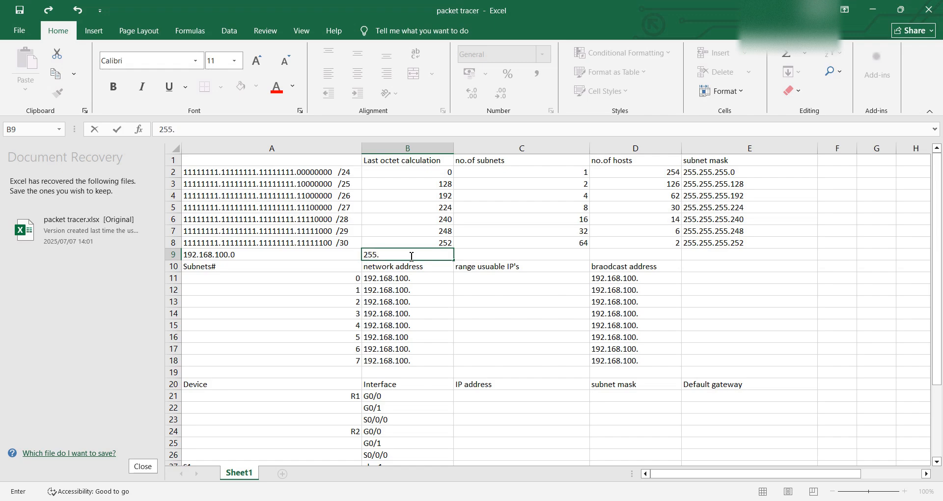
{"action": "type", "text": "255.255"}
Enter the prefix 192.168.100. as the network address for subnets 0 to 7 in cells J2 to J9.
{"action": "left_click", "coordinate": [926, 474]}
{"action": "left_click", "coordinate": [927, 474]}
{"action": "left_click", "coordinate": [926, 474]}
{"action": "left_click", "coordinate": [926, 474]}
{"action": "left_click", "coordinate": [926, 474]}
{"action": "left_click", "coordinate": [926, 474]}
{"action": "left_click", "coordinate": [926, 474]}
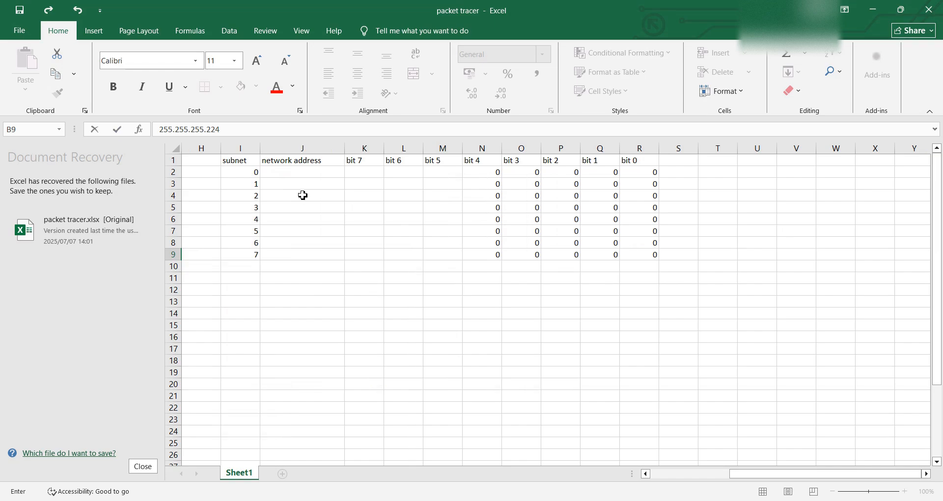
{"action": "left_click", "coordinate": [295, 173]}
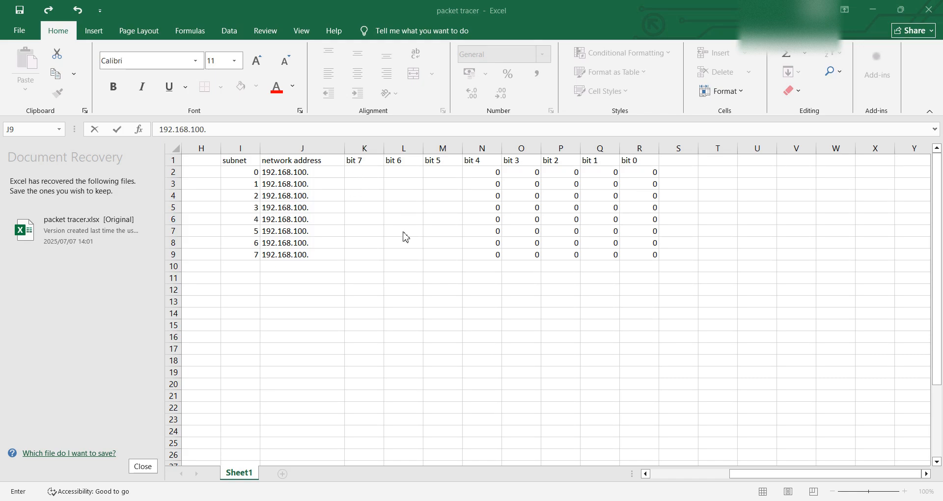
Enter 0 for bit 7, bit 6 and bit 5 of subnet 0 in cells K2 to M2.
{"action": "left_click", "coordinate": [366, 173]}
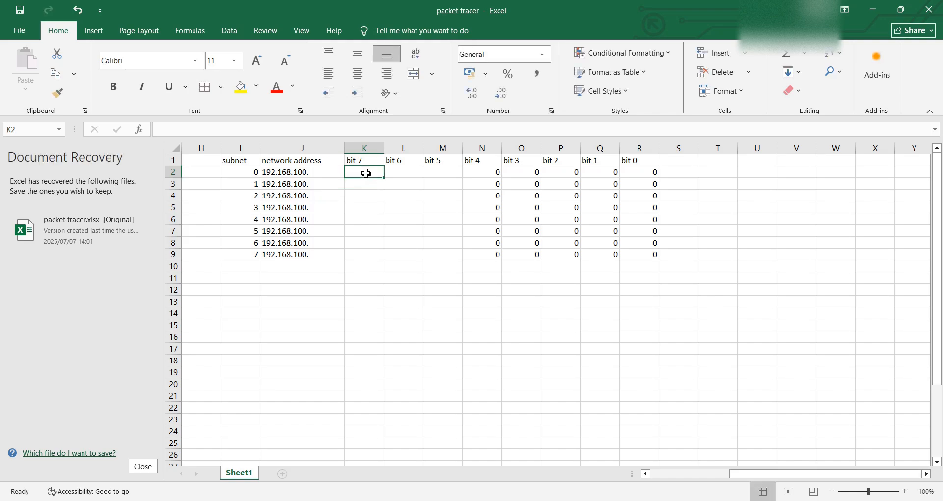
{"action": "type", "text": "0"}
{"action": "key", "text": "Caps_Lock"}
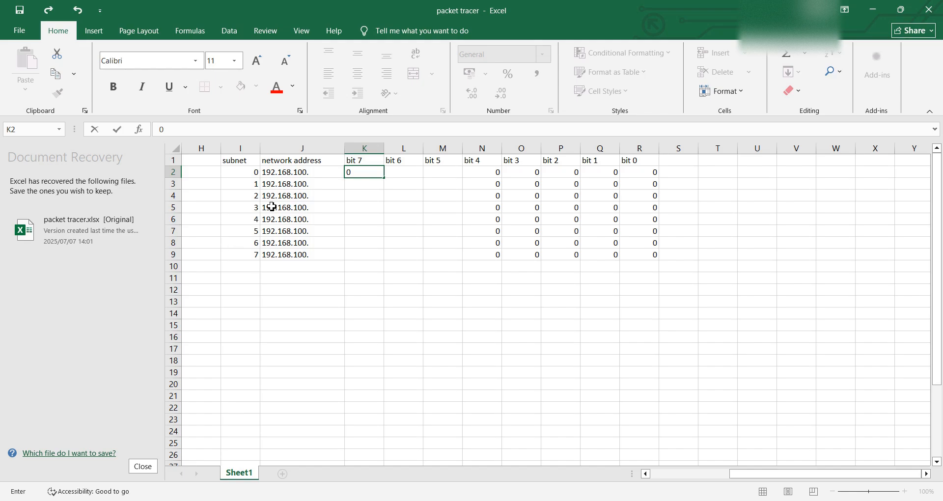
{"action": "left_click", "coordinate": [411, 173]}
{"action": "type", "text": "0"}
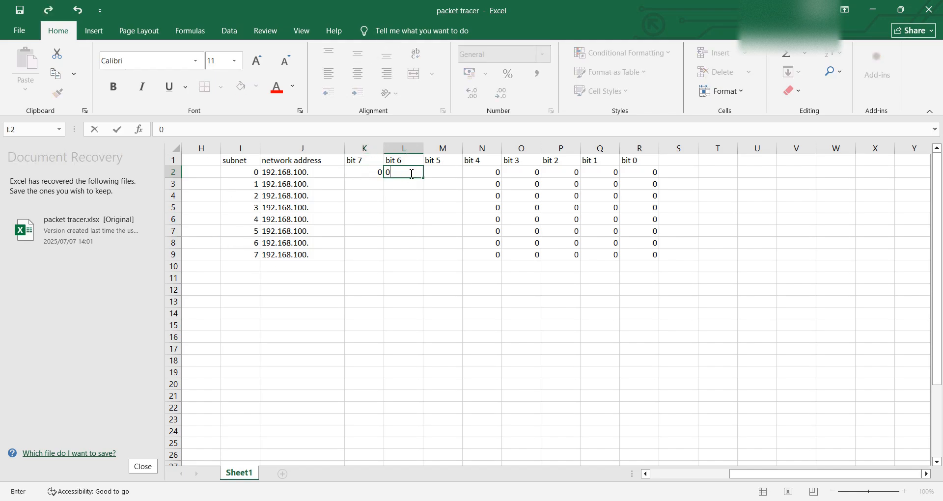
{"action": "left_click", "coordinate": [437, 173]}
{"action": "type", "text": "0"}
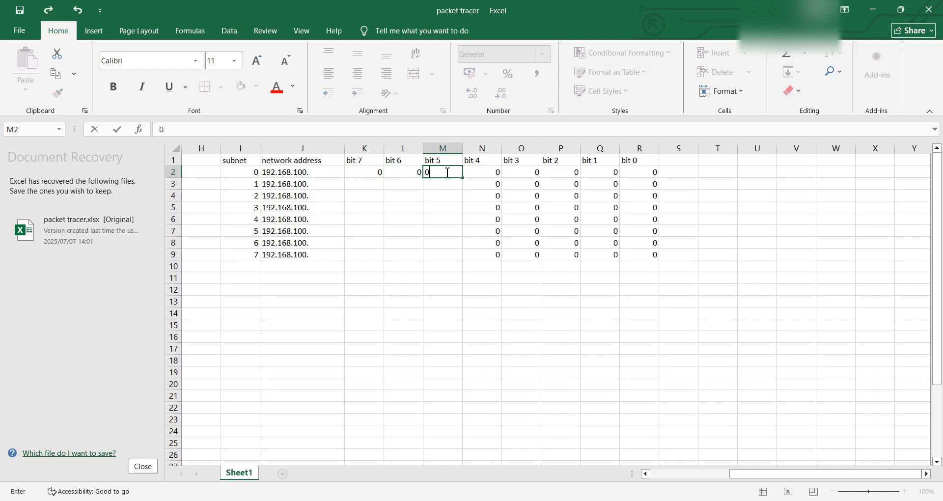
Enter 0, 0 and 1 for bits 7, 6 and 5 of subnet 1 in cells K3 to M3.
{"action": "left_click", "coordinate": [361, 187]}
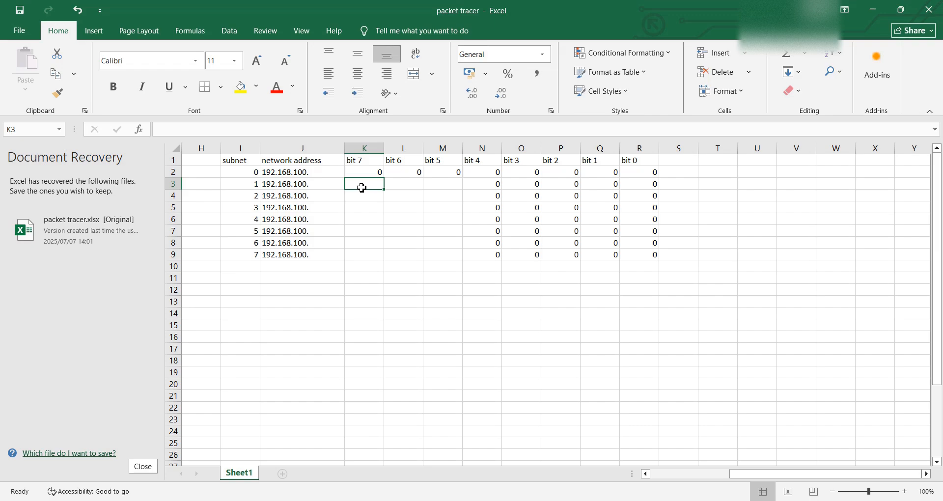
{"action": "type", "text": "0"}
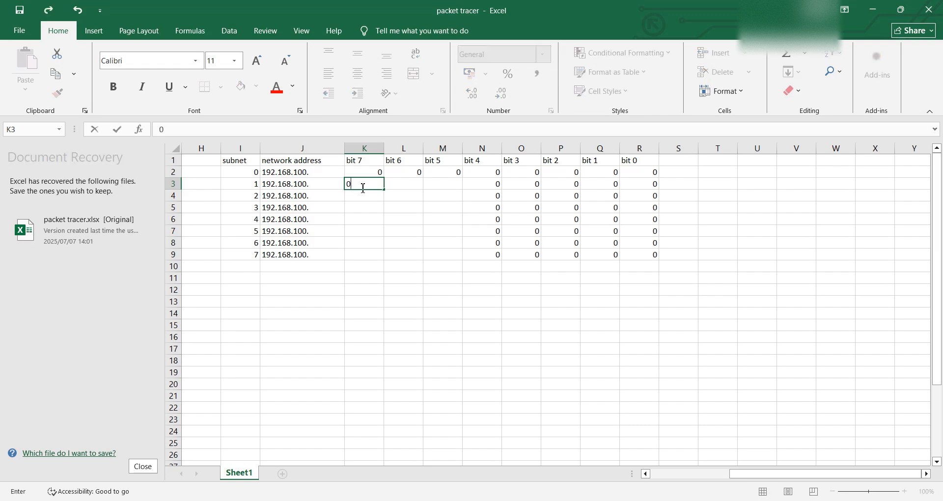
{"action": "left_click", "coordinate": [415, 182]}
{"action": "type", "text": "0"}
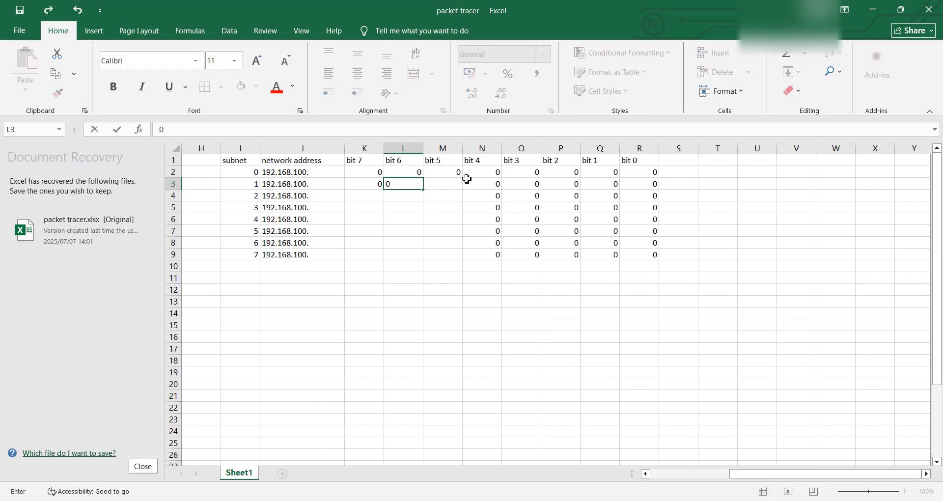
{"action": "left_click", "coordinate": [452, 187]}
{"action": "type", "text": "1"}
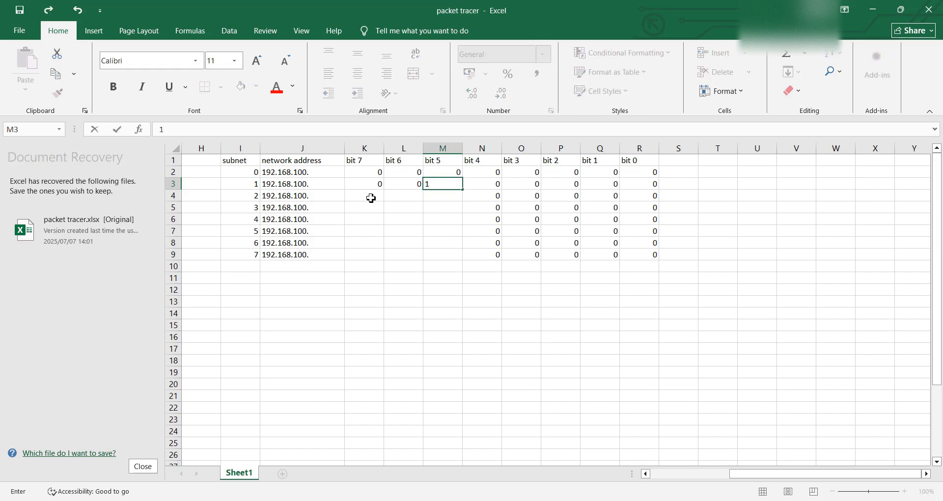
Fill bits 7, 6 and 5 for subnets 2 to 7 with the binary values 010, 011, 100, 101, 110 and 111.
{"action": "left_click", "coordinate": [370, 197]}
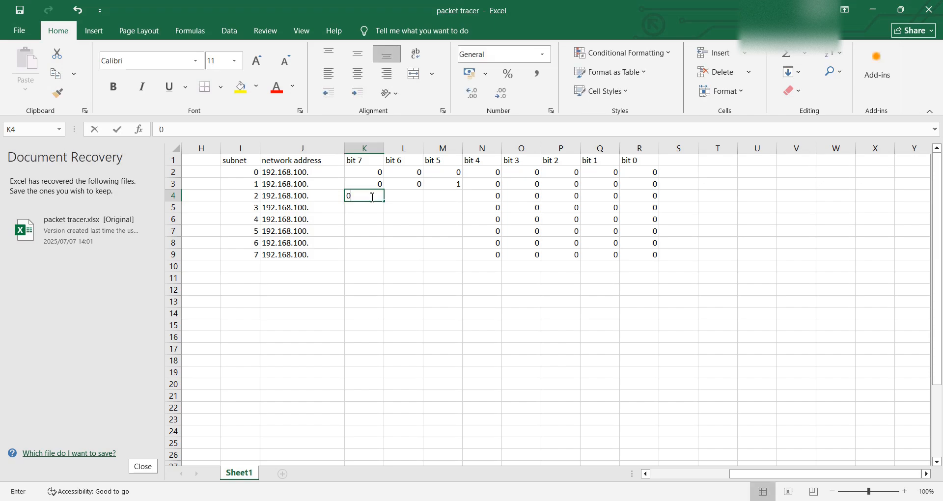
{"action": "type", "text": "0"}
{"action": "left_click", "coordinate": [408, 200]}
{"action": "type", "text": "1"}
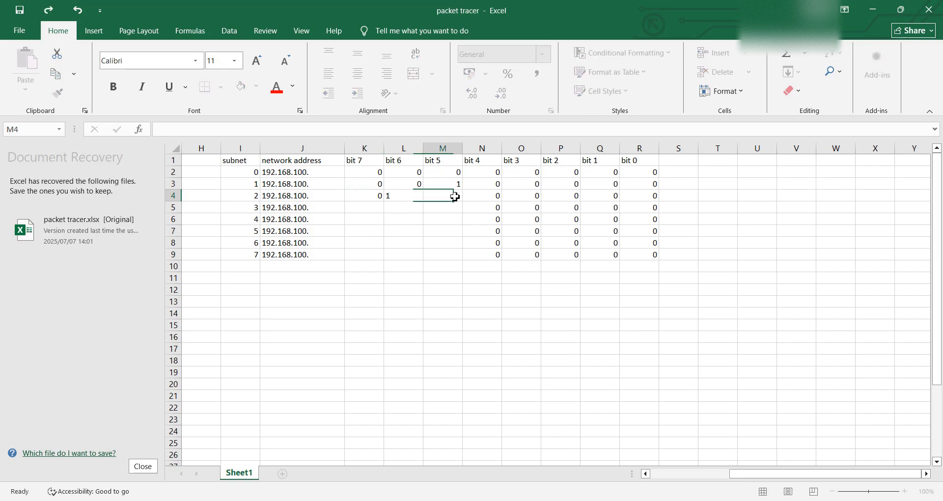
{"action": "left_click", "coordinate": [455, 196]}
{"action": "type", "text": "0"}
{"action": "left_click", "coordinate": [98, 500]}
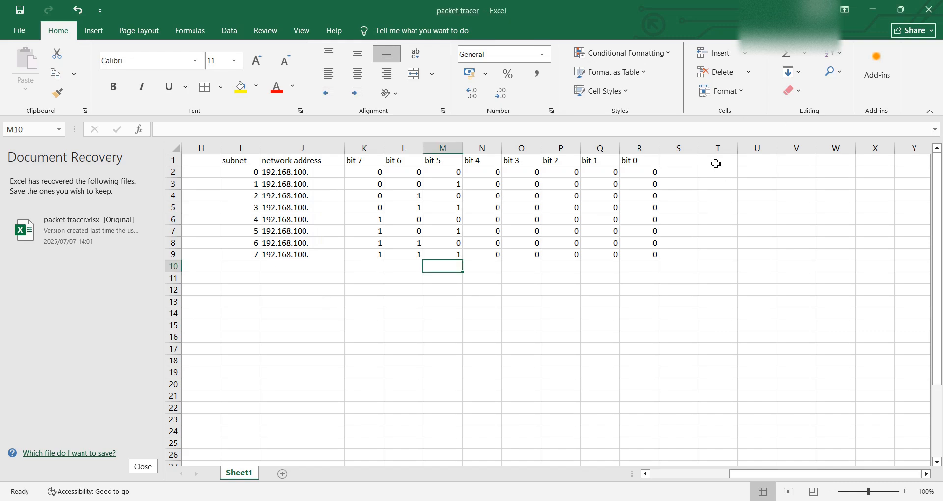
Add the column heading "Last net add" in cell T1.
{"action": "left_click", "coordinate": [716, 160]}
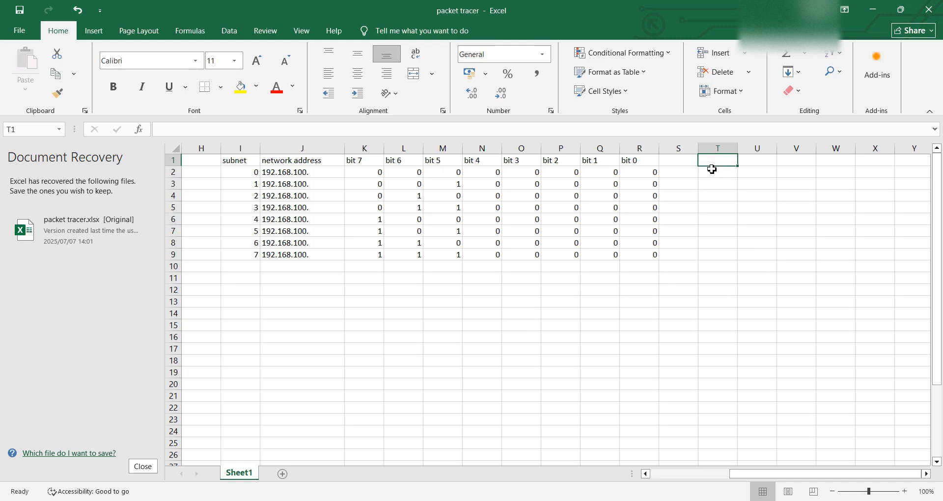
{"action": "key", "text": "Caps_Lock"}
{"action": "type", "text": "La"}
{"action": "key", "text": "Caps_Lock"}
{"action": "type", "text": "ast"}
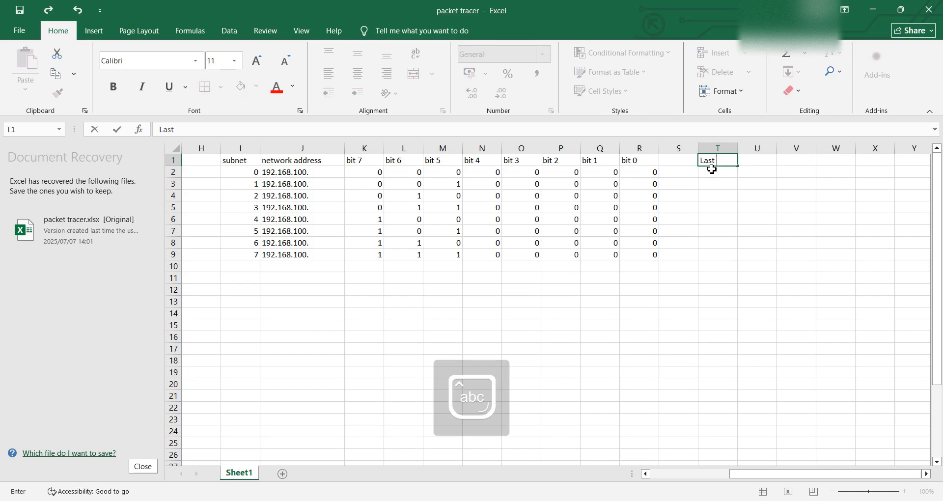
{"action": "type", "text": " net"}
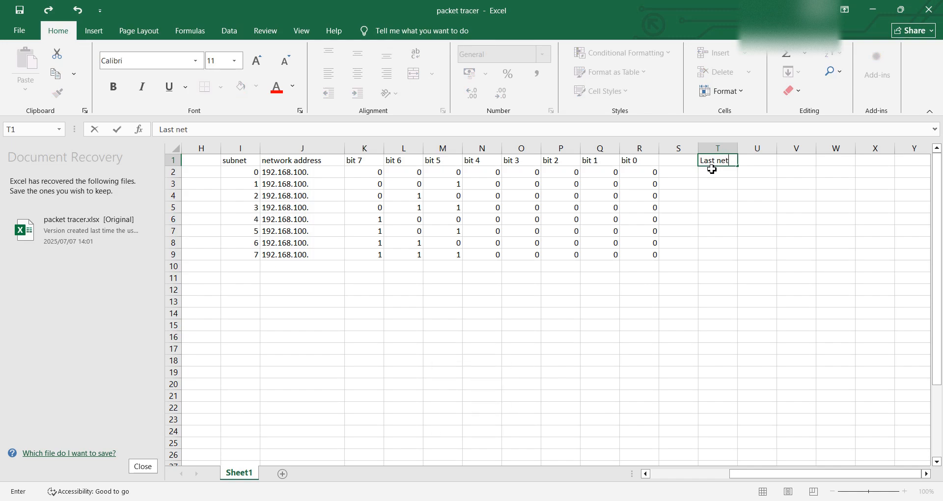
{"action": "type", "text": " add"}
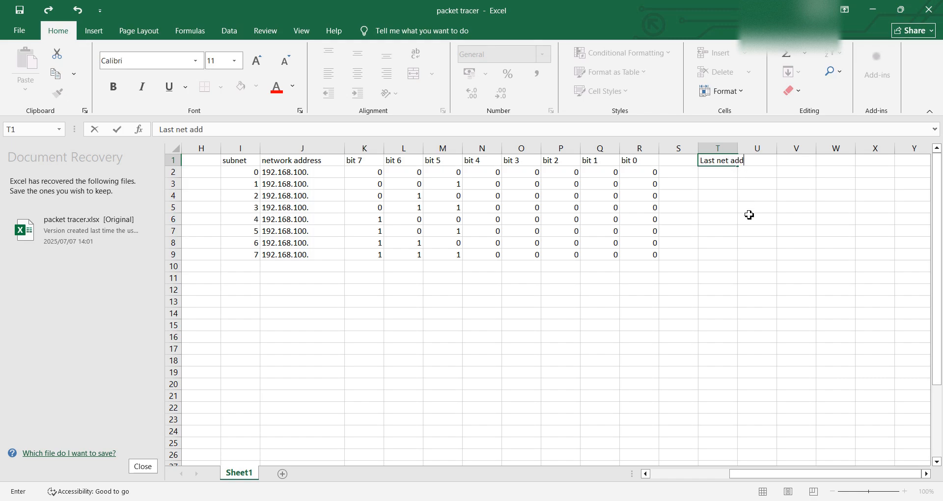
Set the width of column T to 16.
{"action": "left_click", "coordinate": [733, 148]}
{"action": "right_click", "coordinate": [732, 149]}
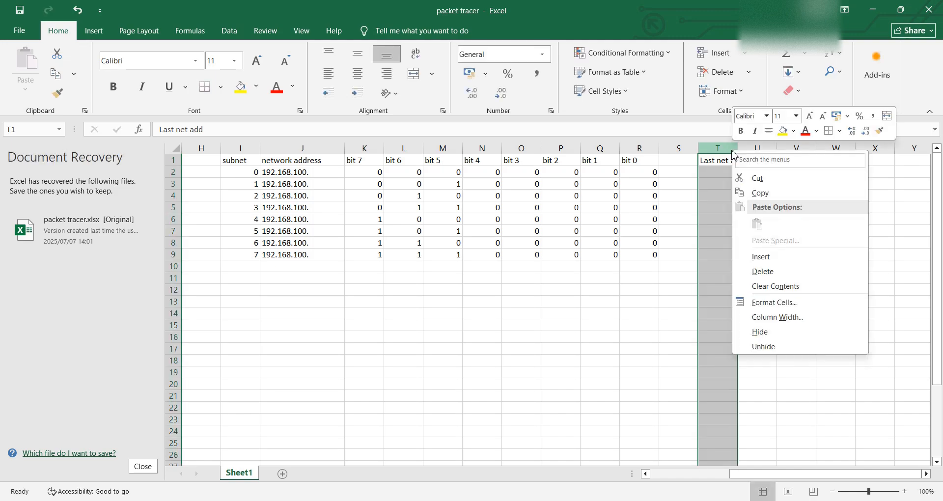
{"action": "left_click", "coordinate": [780, 318]}
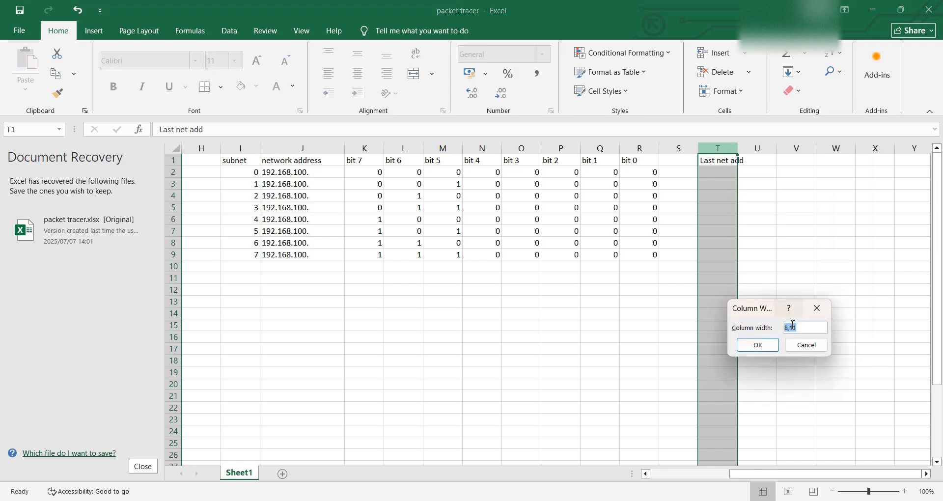
{"action": "type", "text": "8,16"}
{"action": "key", "text": "BackSpace"}
{"action": "key", "text": "BackSpace"}
{"action": "key", "text": "BackSpace"}
{"action": "key", "text": "BackSpace"}
{"action": "type", "text": "16"}
{"action": "left_click", "coordinate": [761, 345]}
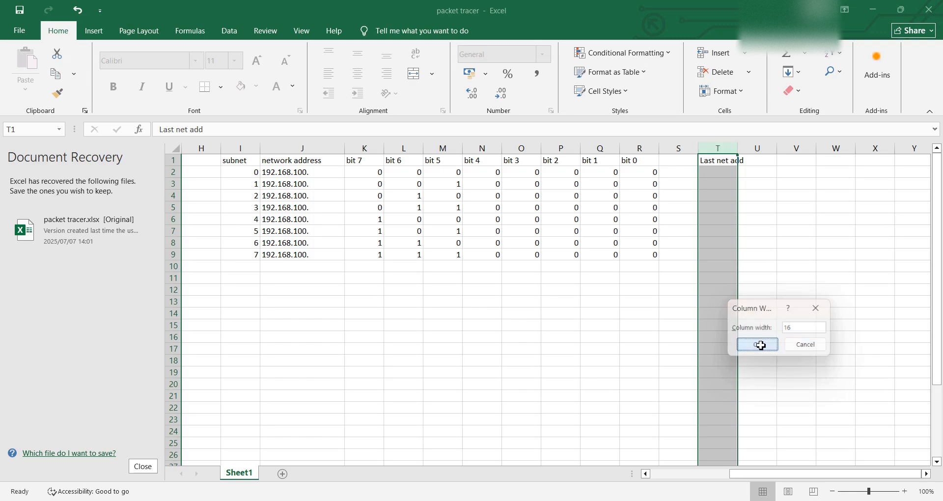
{"action": "left_click", "coordinate": [725, 174]}
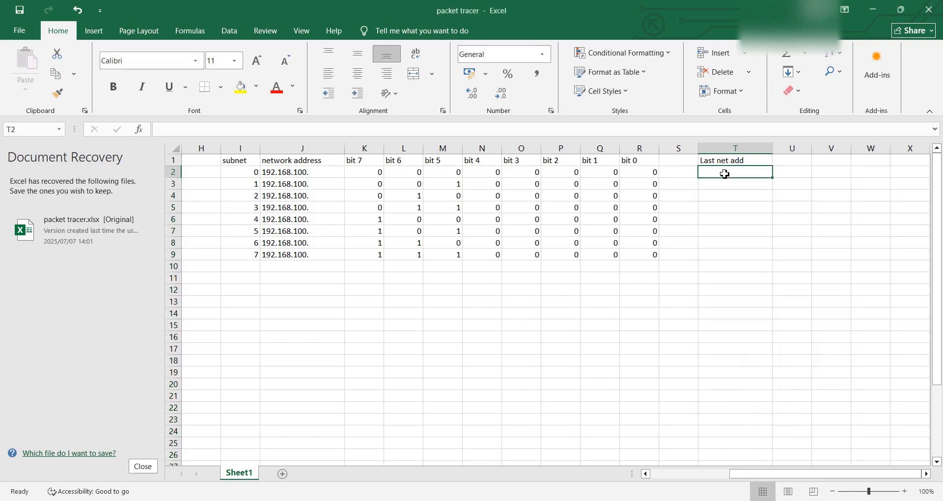
{"action": "type", "text": "="}
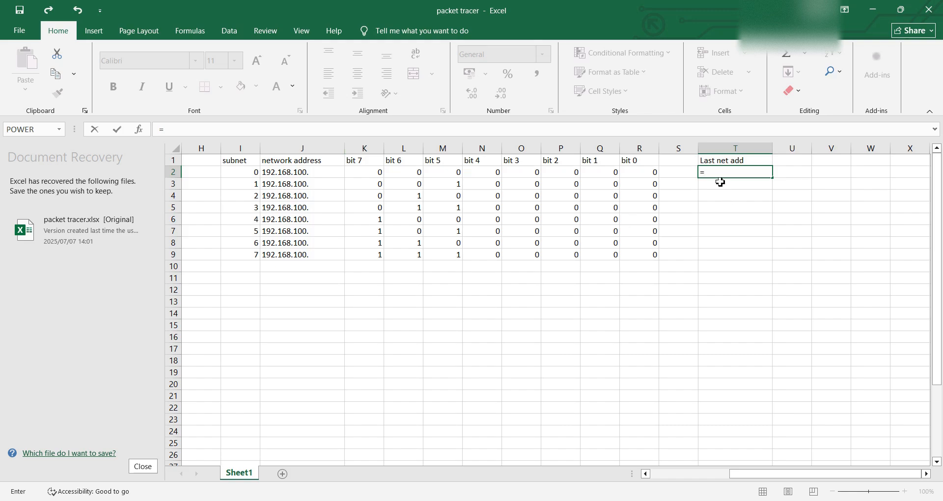
{"action": "type", "text": "2"}
{"action": "key", "text": "BackSpace"}
{"action": "key", "text": "BackSpace"}
{"action": "key", "text": "Escape"}
Calculate subnet 1's last network octet in cell T3 with the formula =2^5.
{"action": "left_click", "coordinate": [701, 185]}
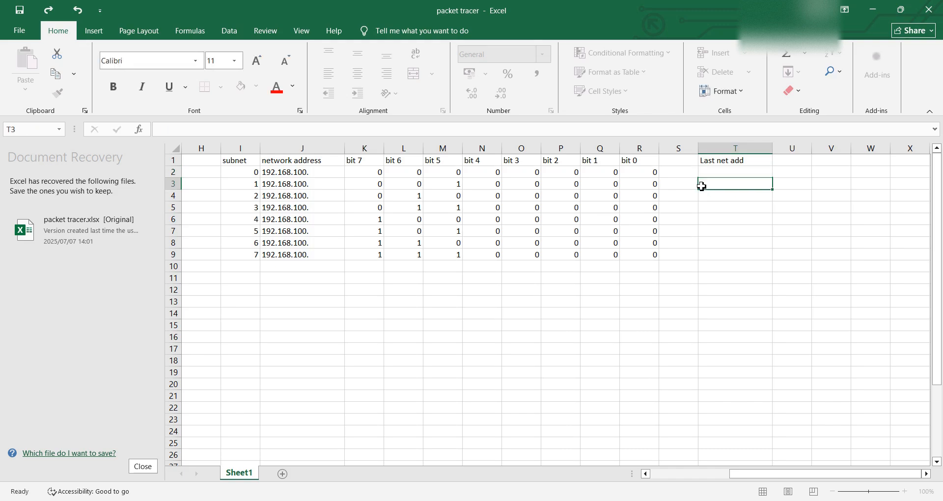
{"action": "type", "text": "="}
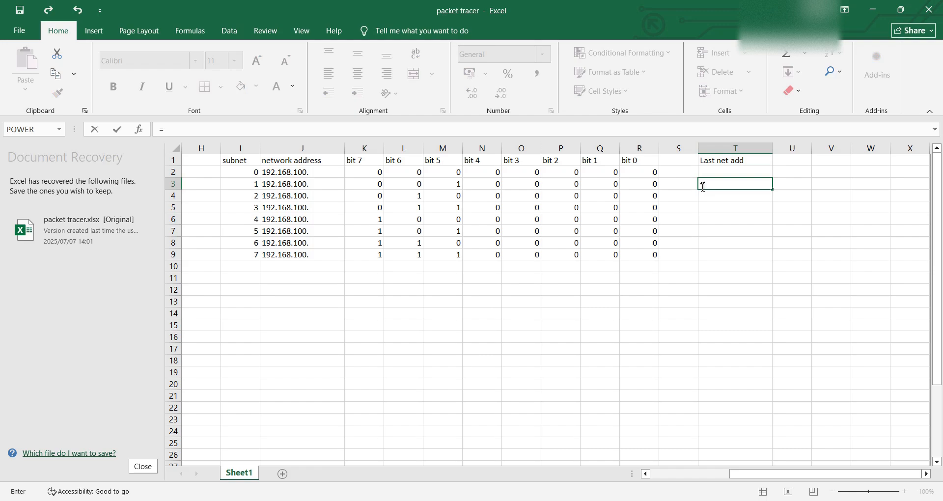
{"action": "type", "text": "2^5"}
{"action": "key", "text": "Return"}
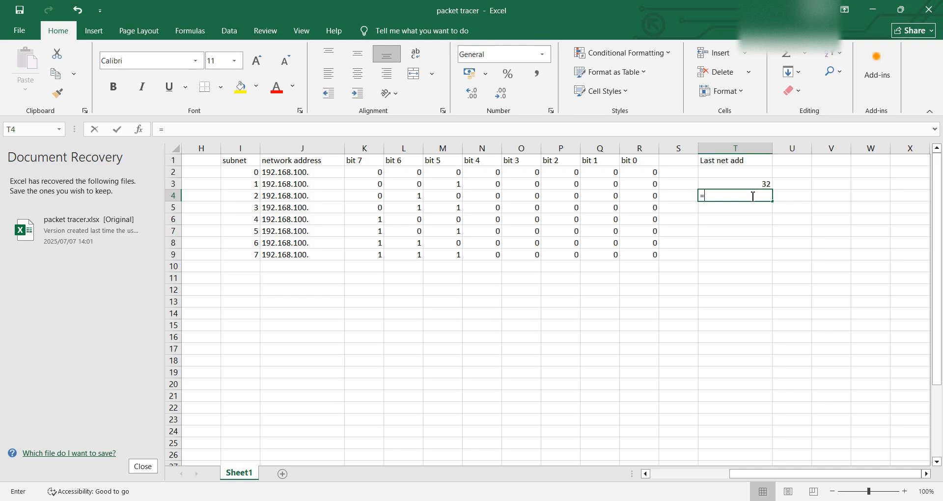
Calculate the last network octets of subnets 2 and 3 in T4 and T5 with the formulas =2^6 and =2^6+2^5.
{"action": "type", "text": "="}
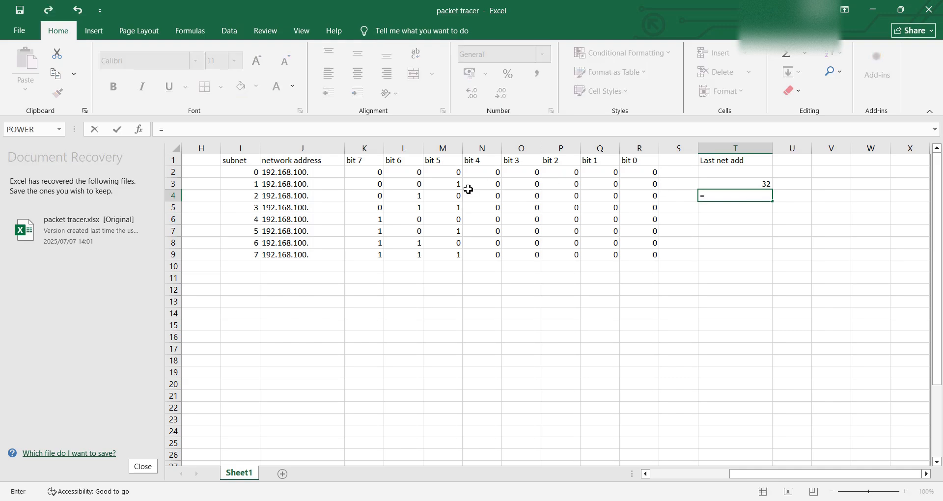
{"action": "type", "text": "2^6"}
{"action": "key", "text": "Return"}
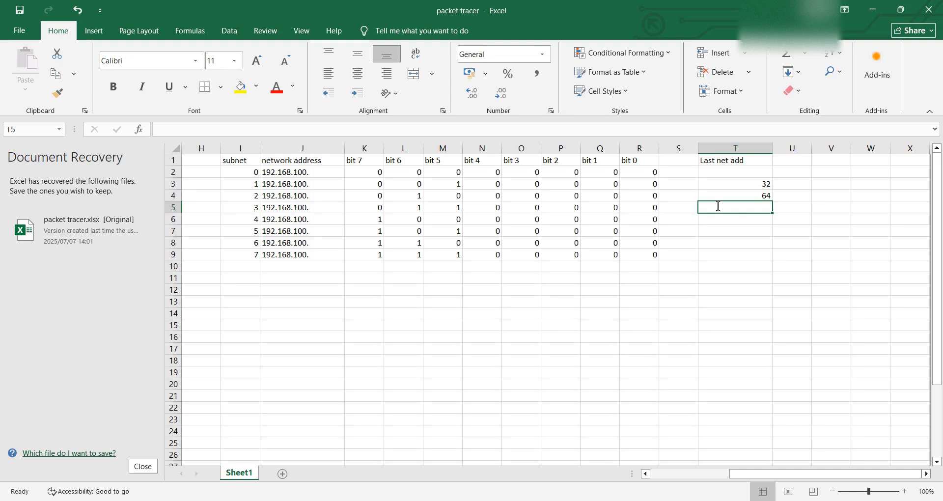
{"action": "type", "text": "=2"}
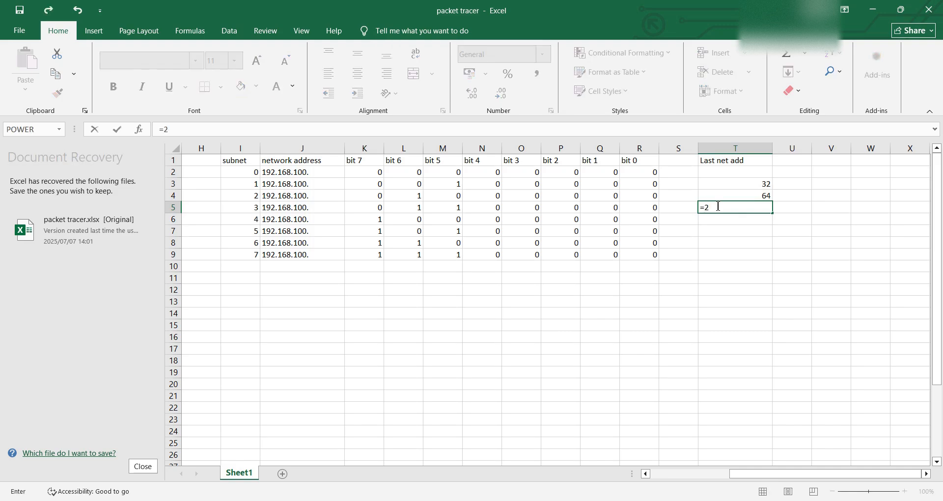
{"action": "type", "text": "^6"}
{"action": "type", "text": "+2^5"}
{"action": "key", "text": "Return"}
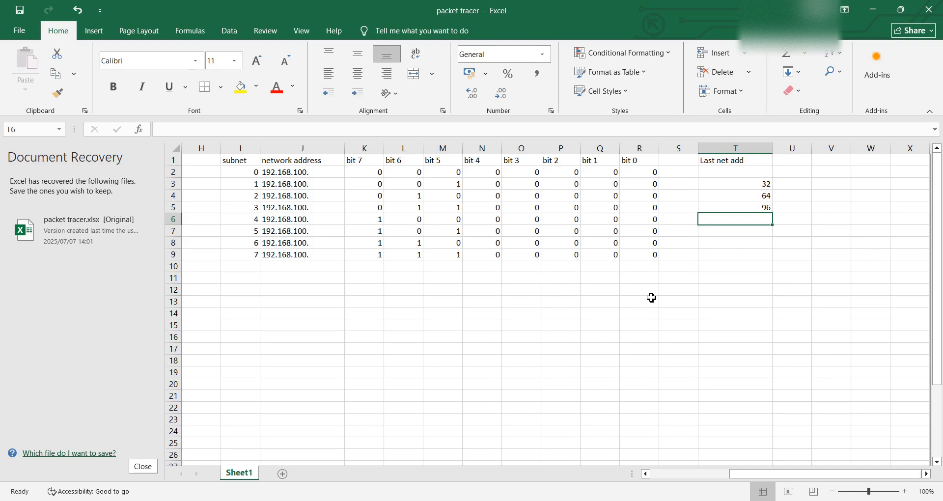
Calculate the last network octets of subnets 4 and 5 in T6 and T7 with the formulas =2^7 and =2^7+2^5.
{"action": "type", "text": "=2"}
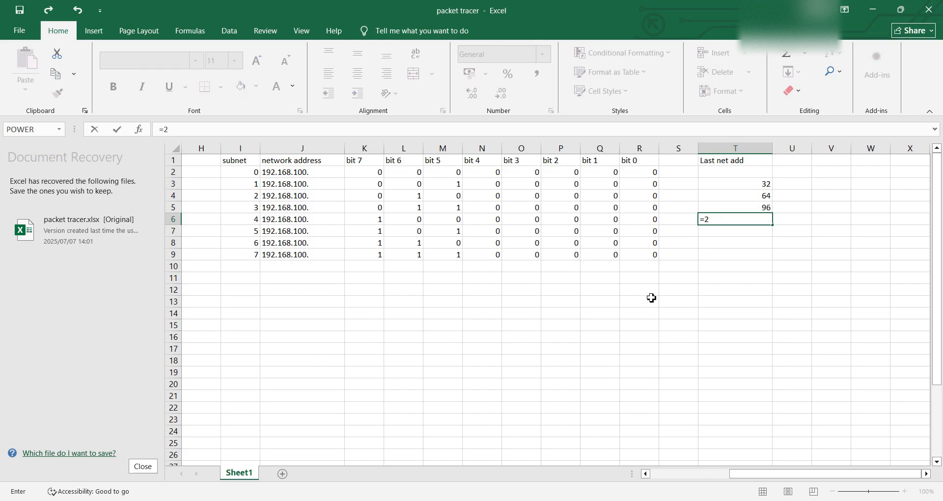
{"action": "type", "text": "^7"}
{"action": "key", "text": "Return"}
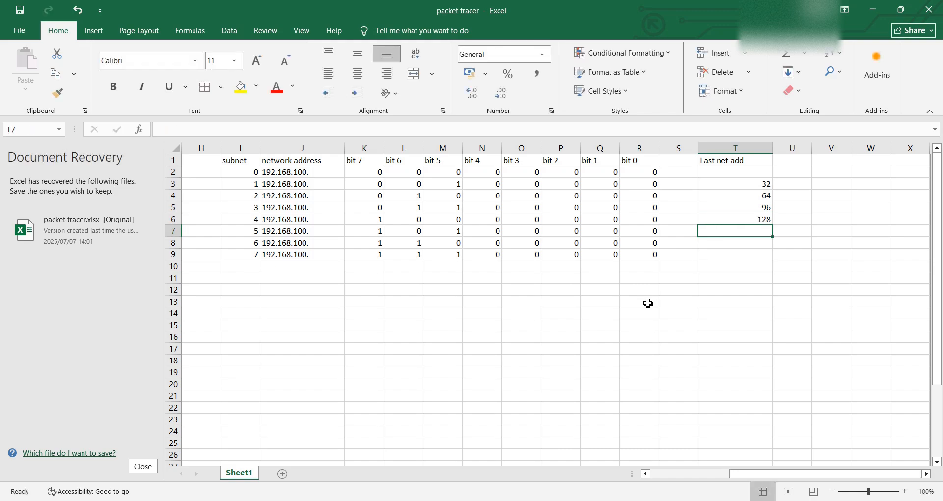
{"action": "type", "text": "=2^7+2^5"}
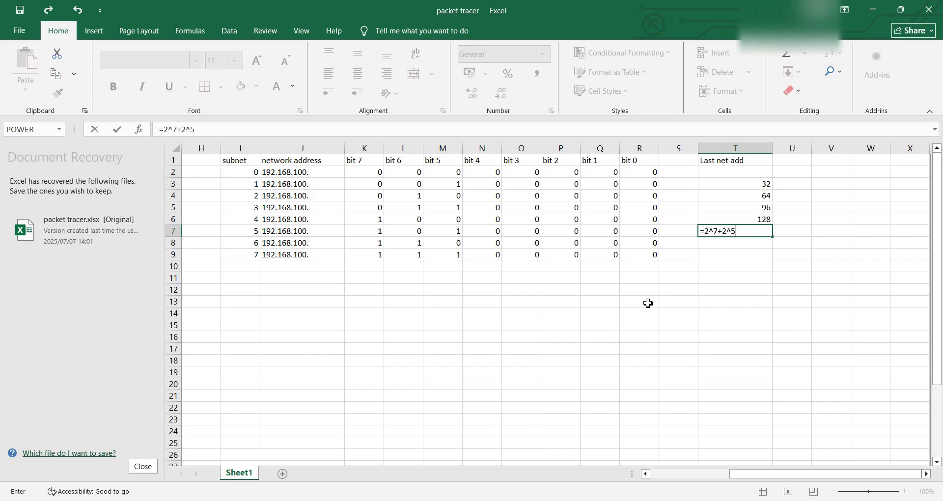
{"action": "key", "text": "Return"}
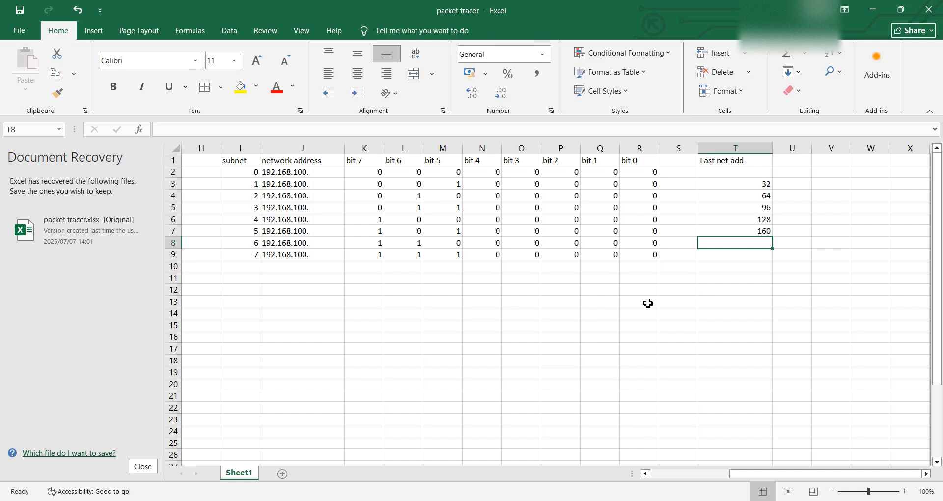
Calculate subnet 6's last network octet in cell T8 with a formula summing the powers of two for bits 7 and 6.
{"action": "type", "text": "2"}
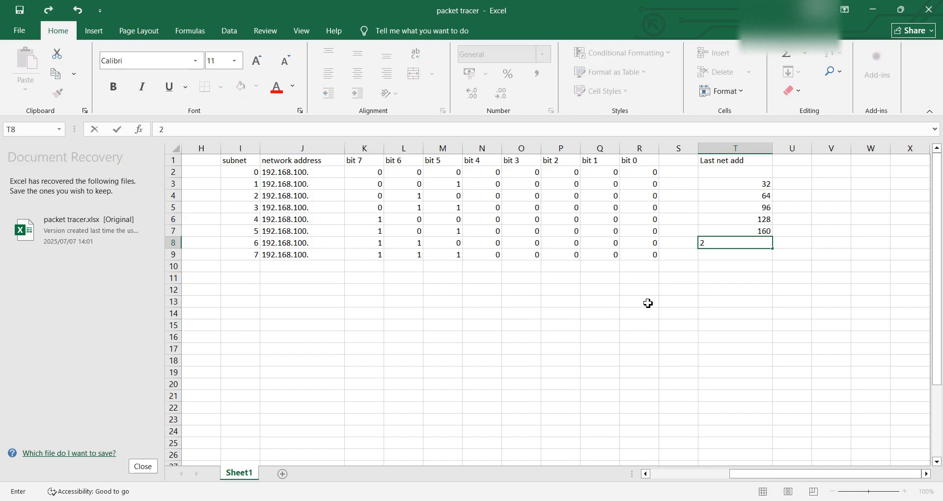
{"action": "type", "text": "^"}
{"action": "key", "text": "BackSpace"}
{"action": "key", "text": "BackSpace"}
{"action": "type", "text": "="}
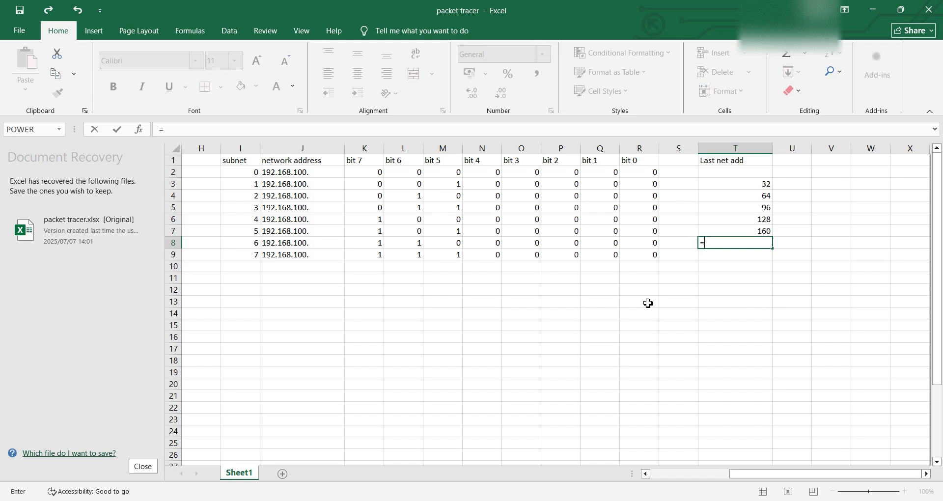
{"action": "type", "text": "2"}
{"action": "key", "text": "Return"}
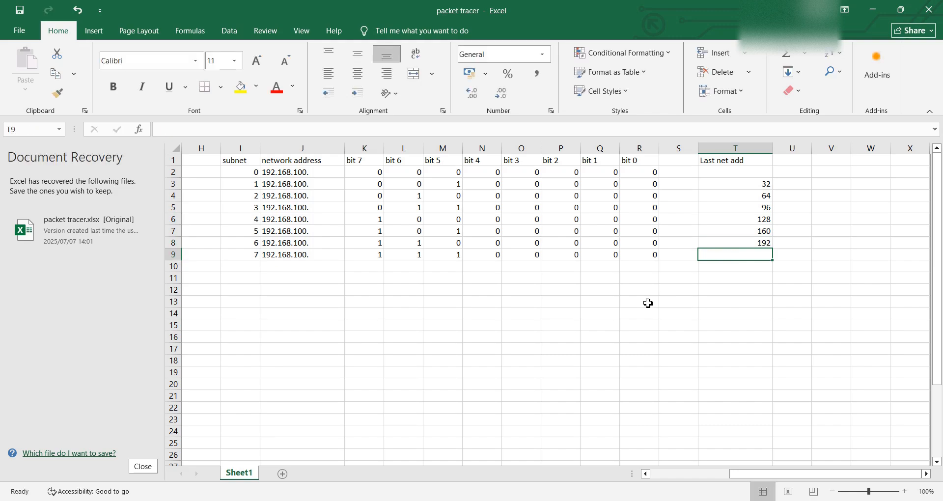
Calculate subnet 7's last network octet in cell T9 with the formula =2^7+2^6+2^5.
{"action": "type", "text": "2"}
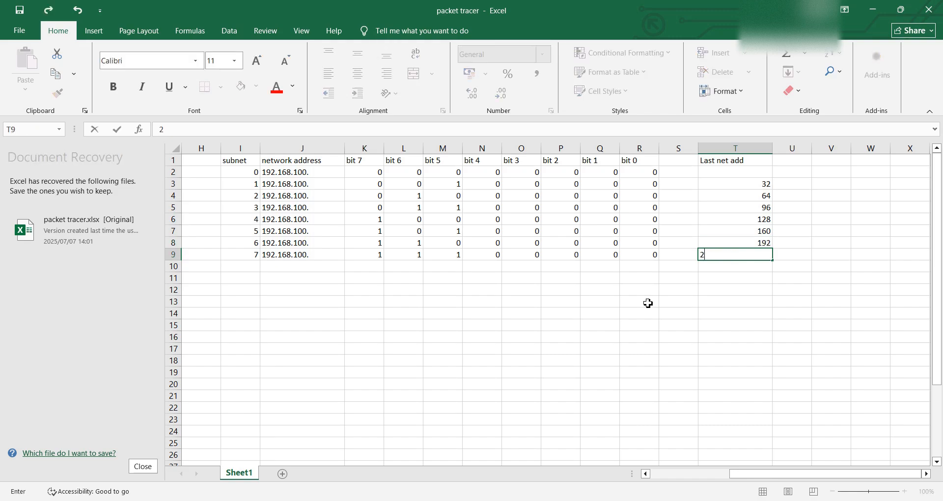
{"action": "type", "text": "=2^7+2^6+2^5"}
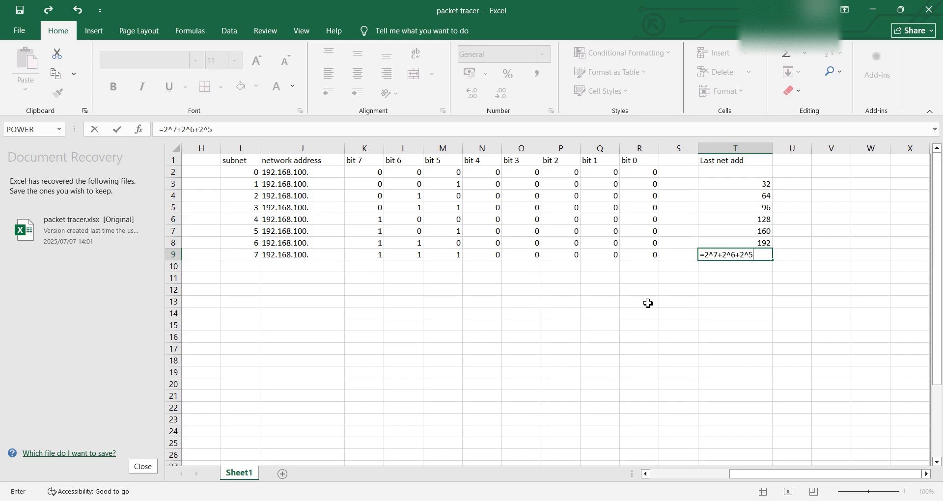
{"action": "key", "text": "Return"}
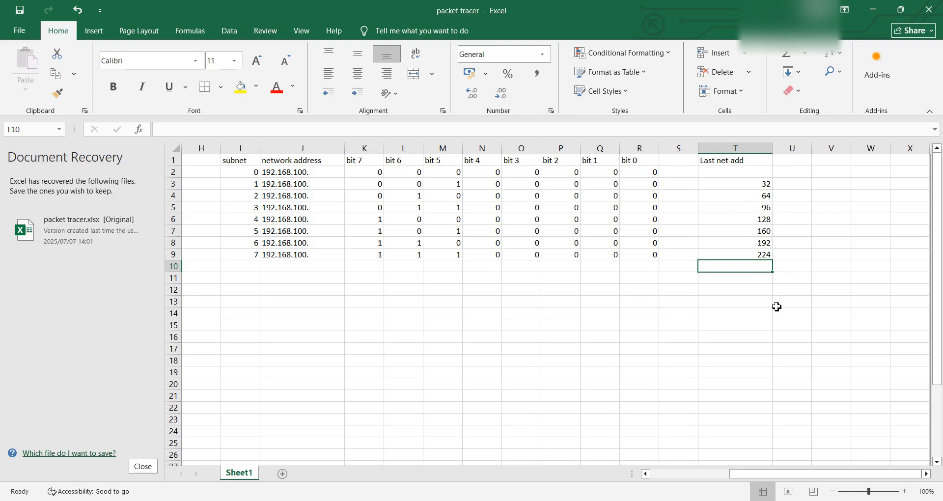
Complete the network addresses of subnets 0 and 1 in J2 and J3 as 192.168.100.0 and 192.168.100.32.
{"action": "left_click", "coordinate": [320, 176]}
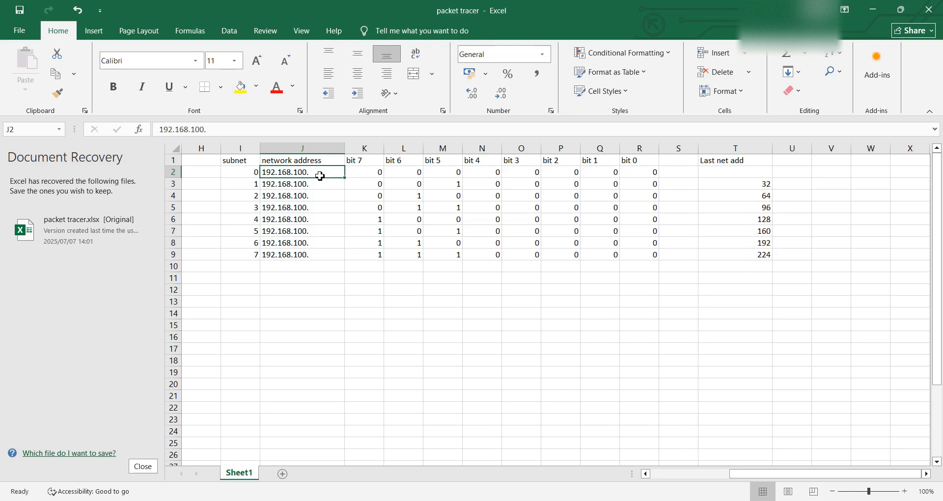
{"action": "left_click", "coordinate": [232, 133]}
{"action": "type", "text": "0"}
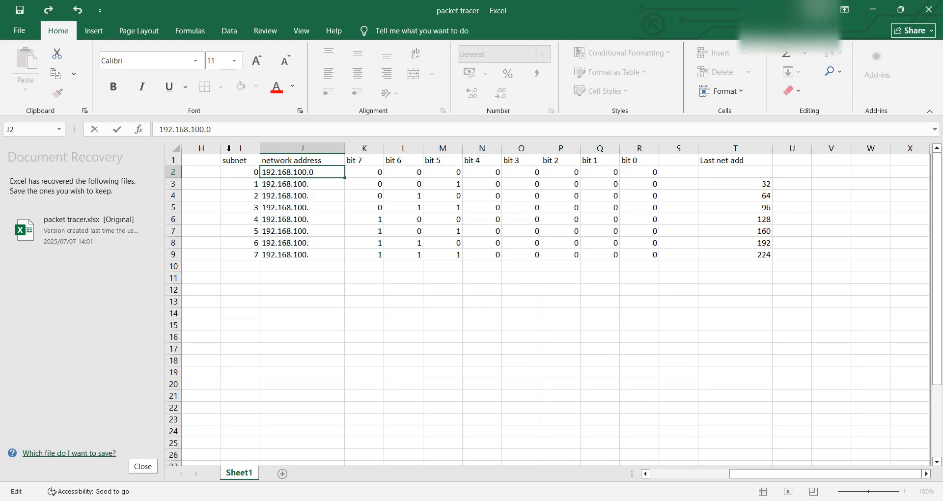
{"action": "left_click", "coordinate": [330, 186]}
{"action": "left_click", "coordinate": [221, 131]}
{"action": "type", "text": "32"}
Complete the network addresses of subnets 2 and 3 in J4 and J5 as 192.168.100.64 and 192.168.100.96.
{"action": "left_click", "coordinate": [318, 200]}
{"action": "left_click", "coordinate": [217, 131]}
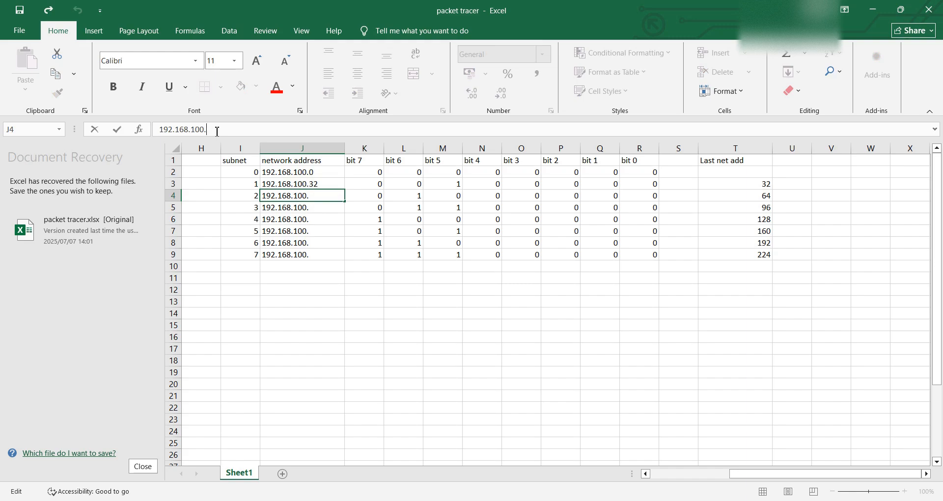
{"action": "type", "text": "64"}
{"action": "left_click", "coordinate": [276, 219]}
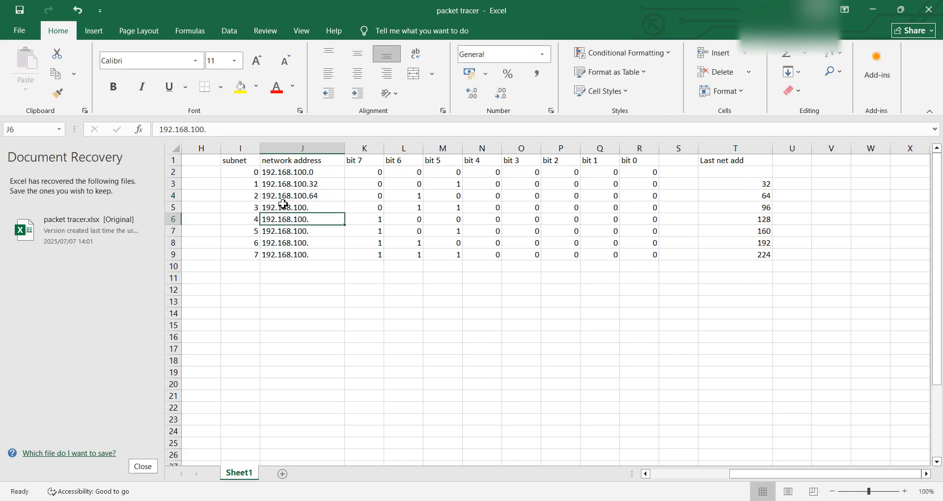
{"action": "left_click", "coordinate": [284, 206]}
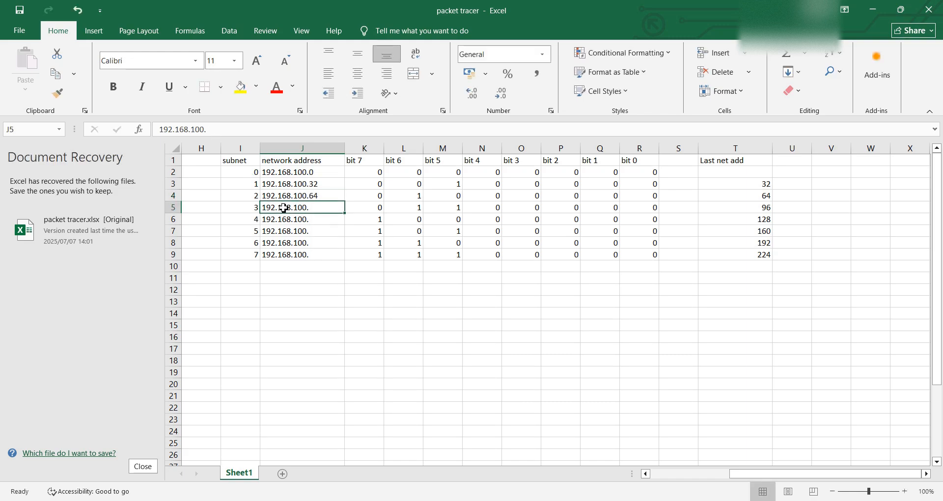
{"action": "left_click", "coordinate": [217, 131]}
{"action": "type", "text": "96"}
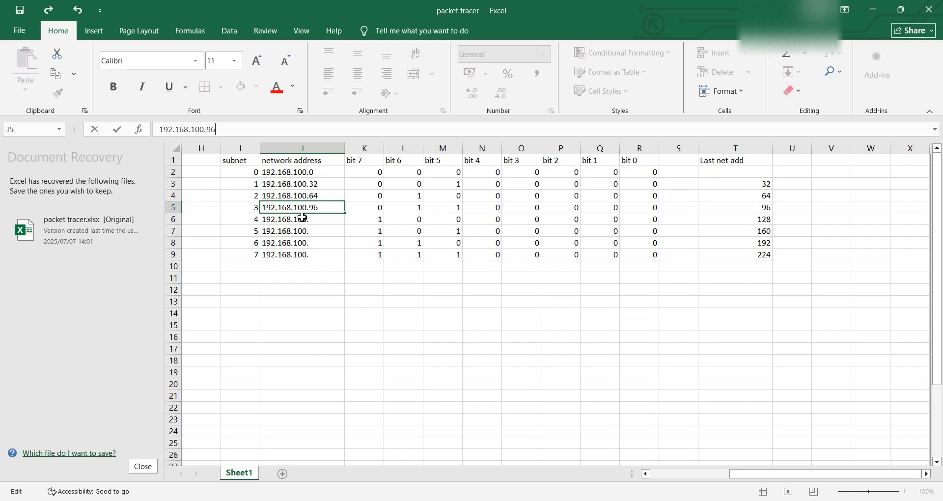
Complete the network addresses of subnets 4 and 5 in J6 and J7 as 192.168.100.128 and 192.168.100.160.
{"action": "left_click", "coordinate": [302, 216]}
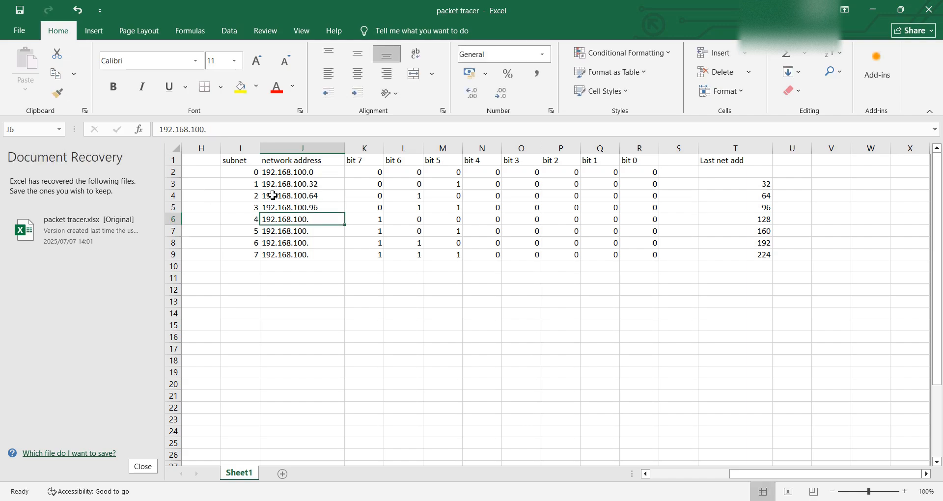
{"action": "left_click", "coordinate": [220, 130]}
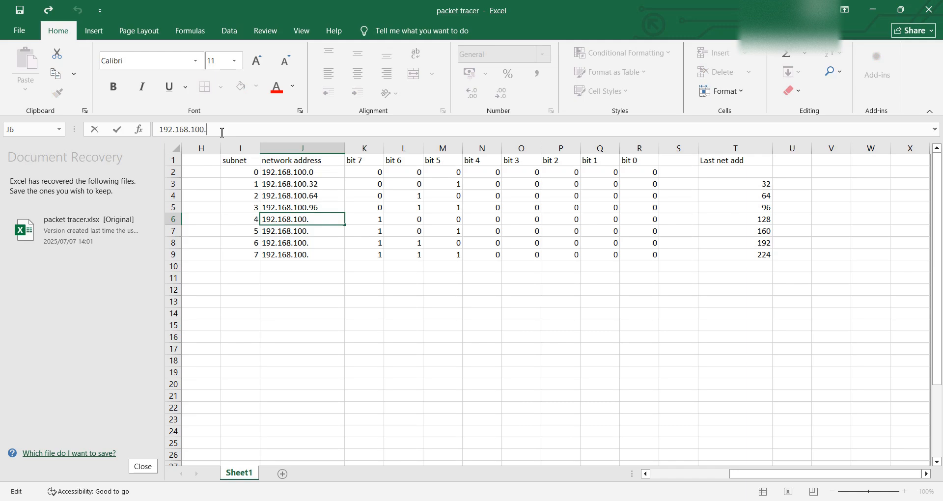
{"action": "type", "text": "128"}
{"action": "left_click", "coordinate": [324, 232]}
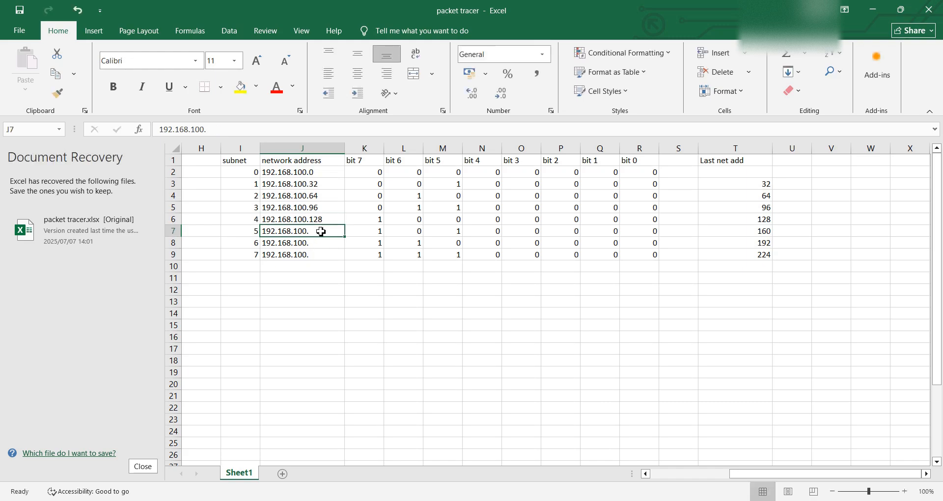
{"action": "left_click", "coordinate": [217, 131]}
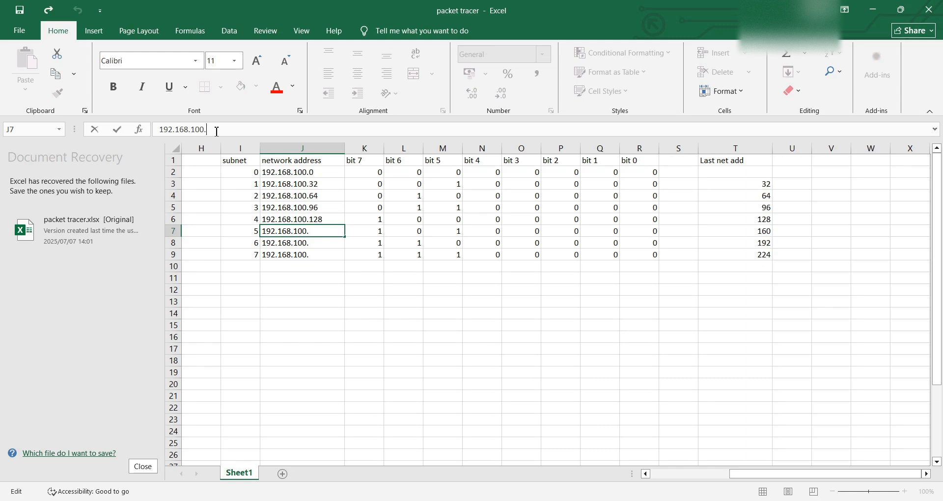
{"action": "type", "text": "160"}
Complete the network addresses of subnets 6 and 7 in J8 and J9 as 192.168.100.192 and 192.168.100.224.
{"action": "left_click", "coordinate": [321, 244]}
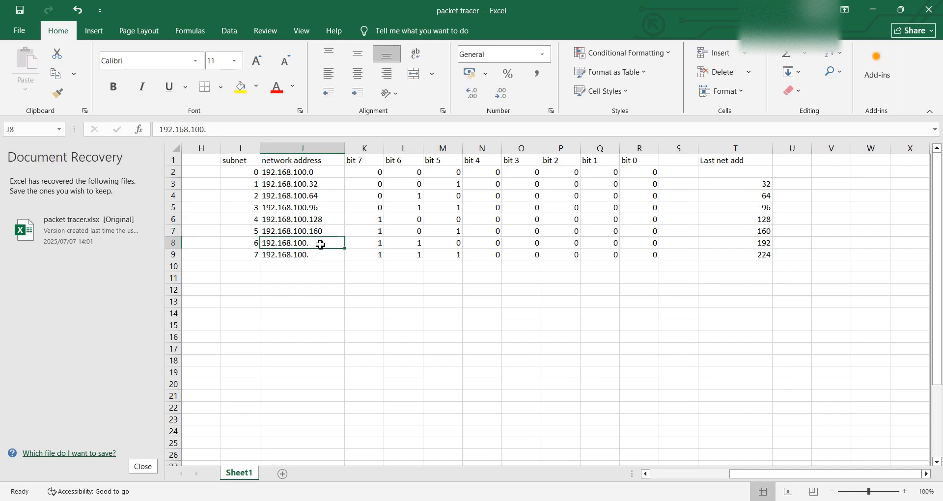
{"action": "left_click", "coordinate": [225, 130]}
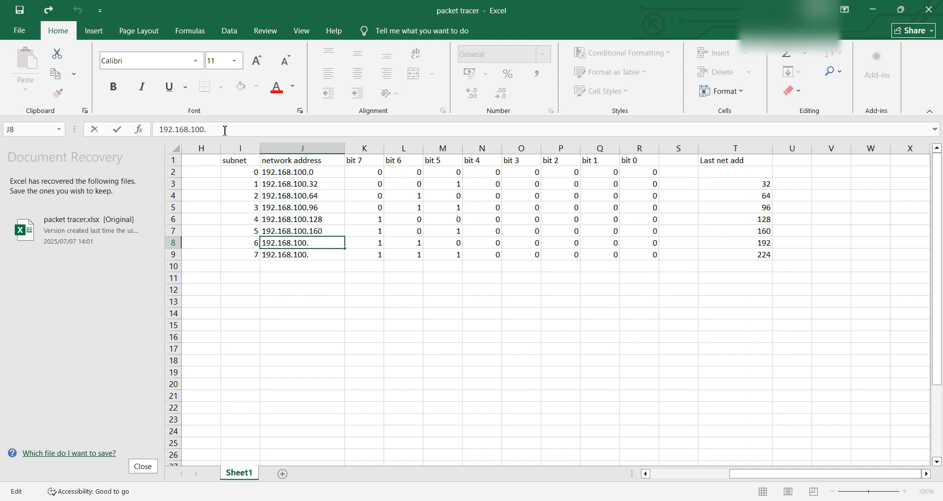
{"action": "type", "text": "192"}
{"action": "left_click", "coordinate": [318, 262]}
{"action": "left_click", "coordinate": [311, 254]}
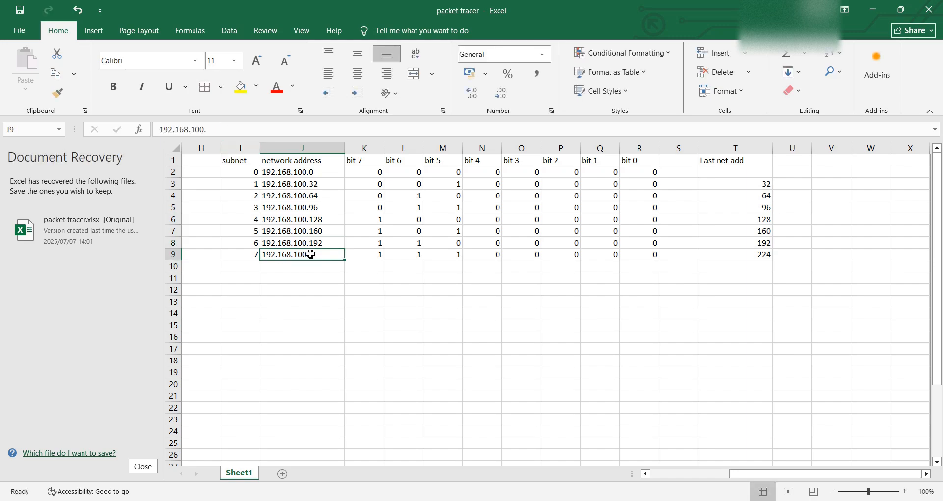
{"action": "left_click", "coordinate": [225, 131]}
{"action": "type", "text": "224"}
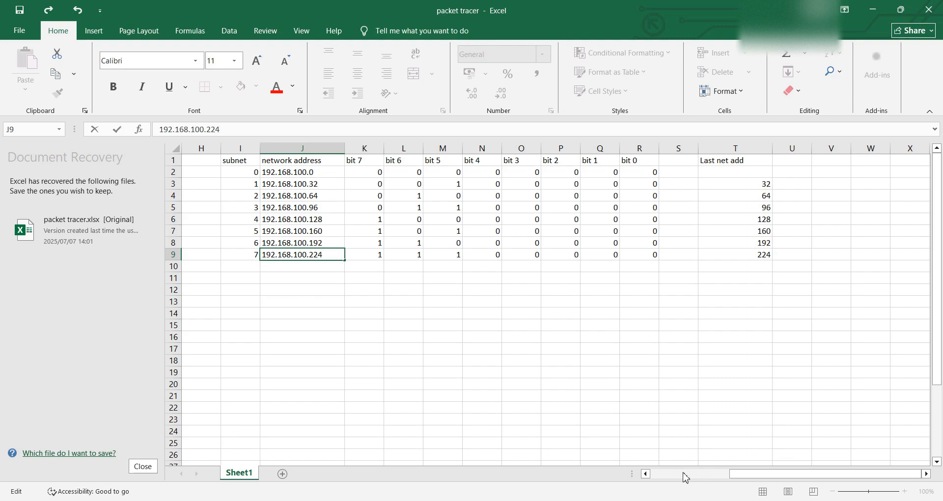
Complete the network addresses of subnets 0 to 7 in B11:B18 with last octets 0, 32, 64, 96, 128, 160, 192 and 224.
{"action": "left_click_drag", "start_coordinate": [646, 474], "coordinate": [647, 474]}
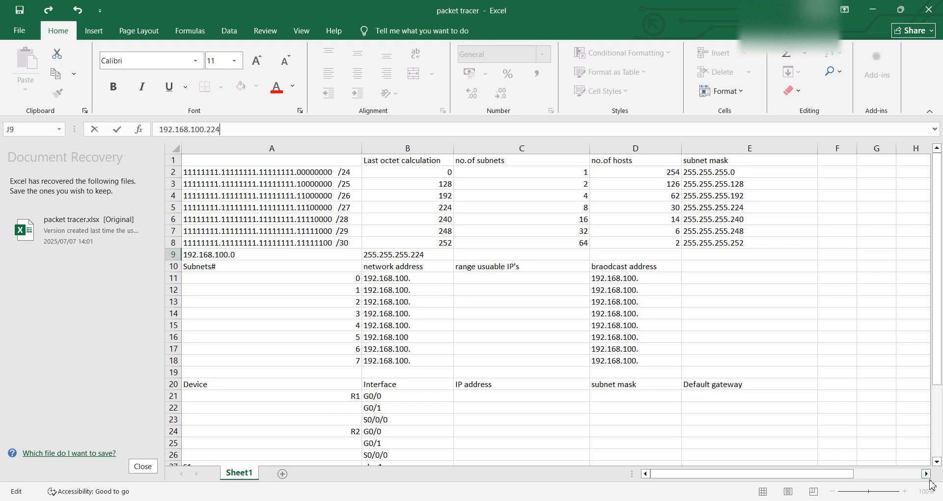
{"action": "left_click_drag", "start_coordinate": [927, 474], "coordinate": [927, 474]}
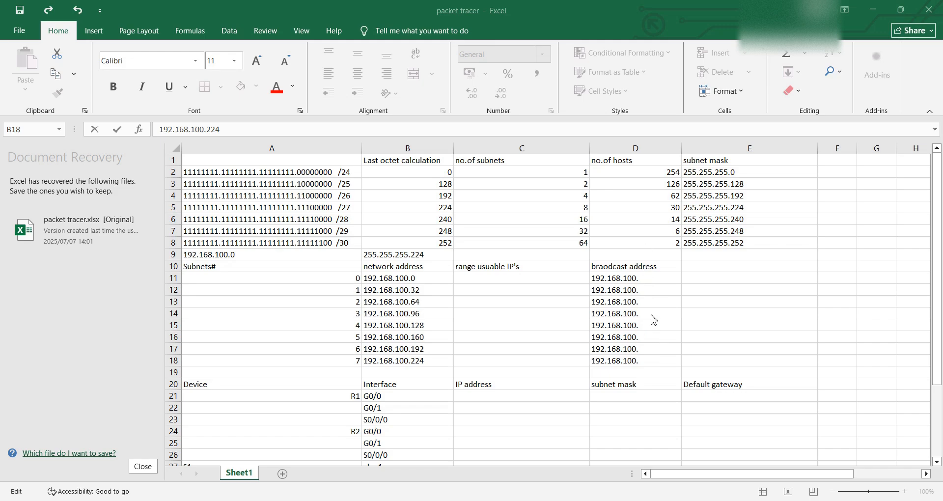
{"action": "left_click", "coordinate": [645, 277]}
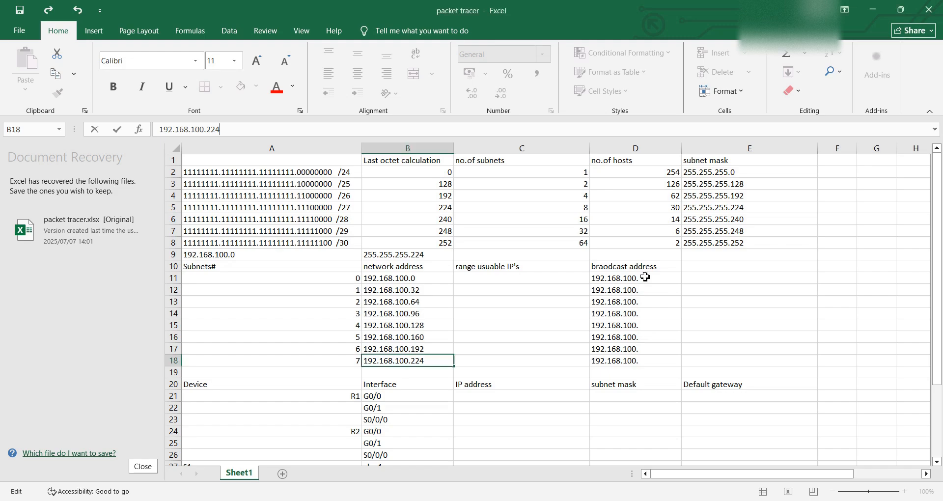
Complete the broadcast addresses of subnets 0 and 1 in D11 and D12 as 192.168.100.31 and 192.168.100.63.
{"action": "left_click", "coordinate": [645, 277]}
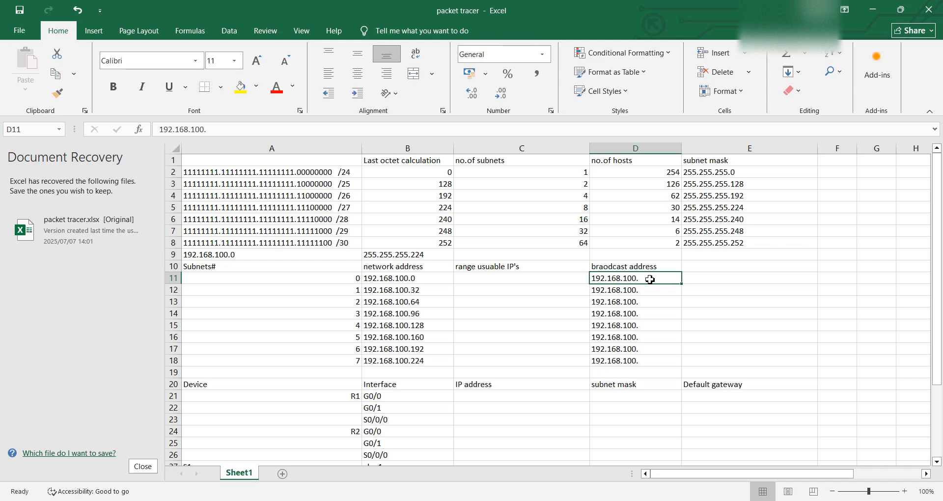
{"action": "left_click", "coordinate": [234, 129]}
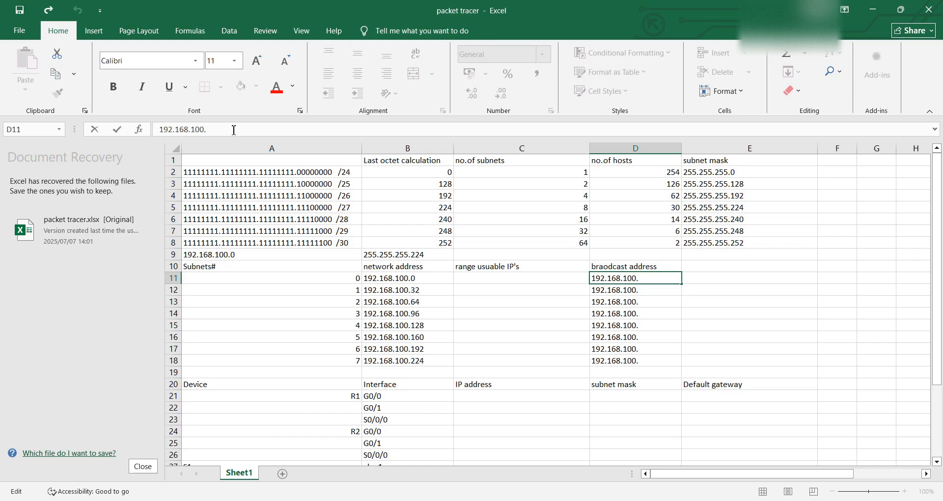
{"action": "type", "text": "31"}
{"action": "left_click", "coordinate": [646, 294]}
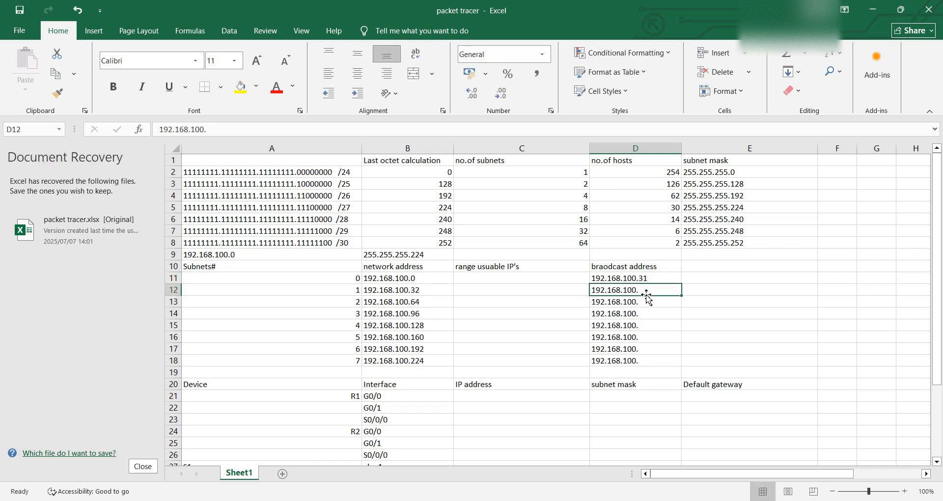
{"action": "left_click", "coordinate": [220, 131]}
{"action": "type", "text": "63"}
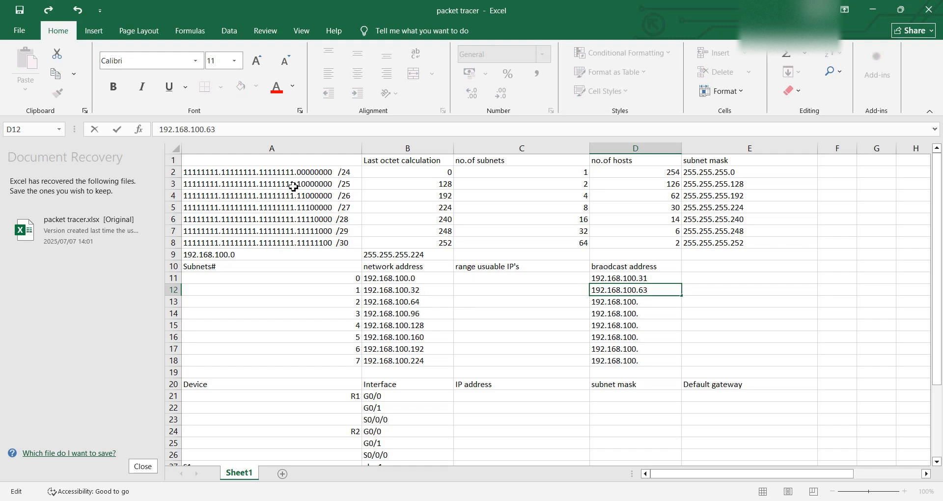
Complete the broadcast addresses of subnets 2 and 3 in D13 and D14 as 192.168.100.95 and 192.168.100.127.
{"action": "left_click", "coordinate": [635, 303]}
{"action": "left_click", "coordinate": [252, 136]}
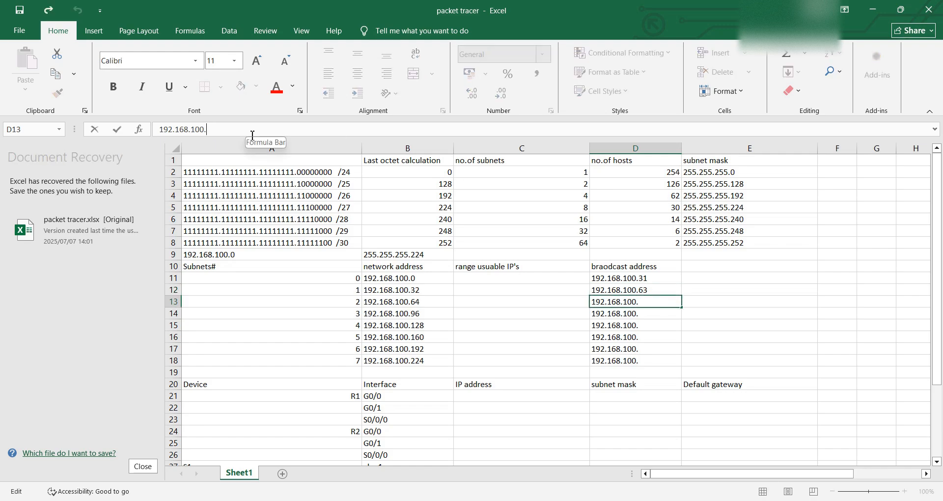
{"action": "type", "text": "95"}
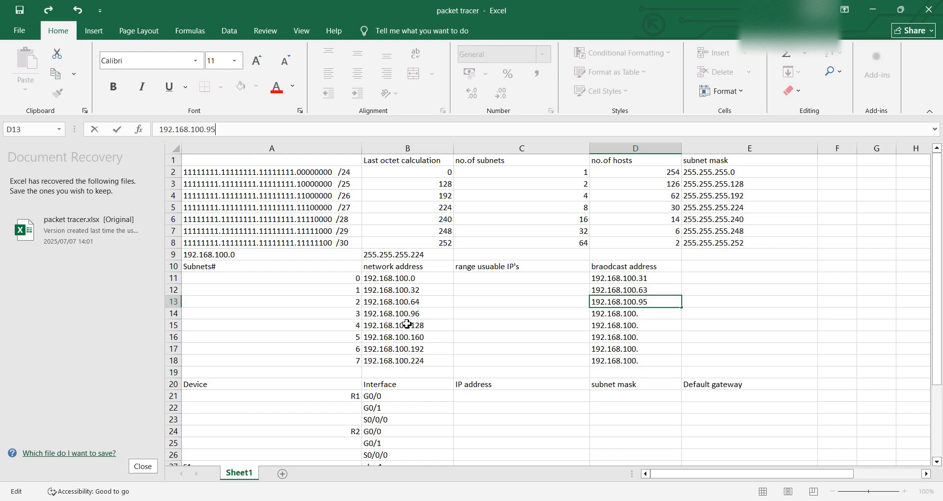
{"action": "left_click", "coordinate": [660, 313]}
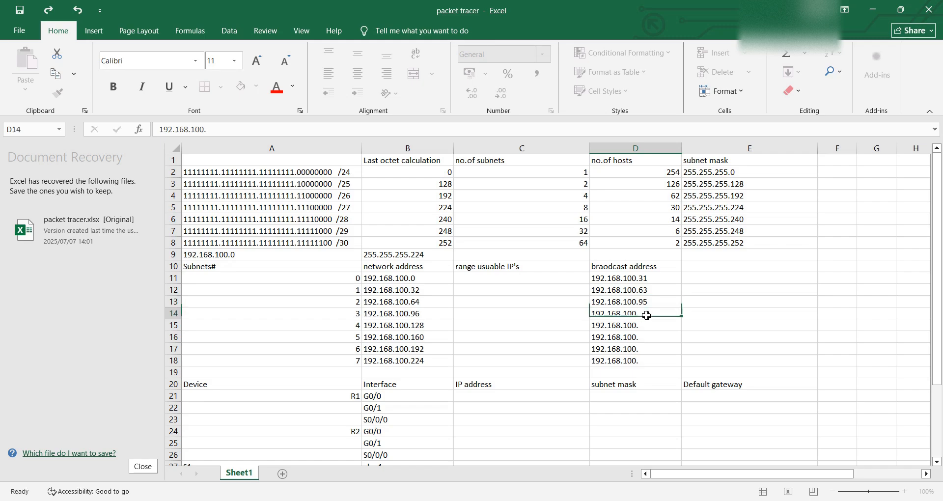
{"action": "left_click", "coordinate": [214, 129]}
{"action": "type", "text": "127"}
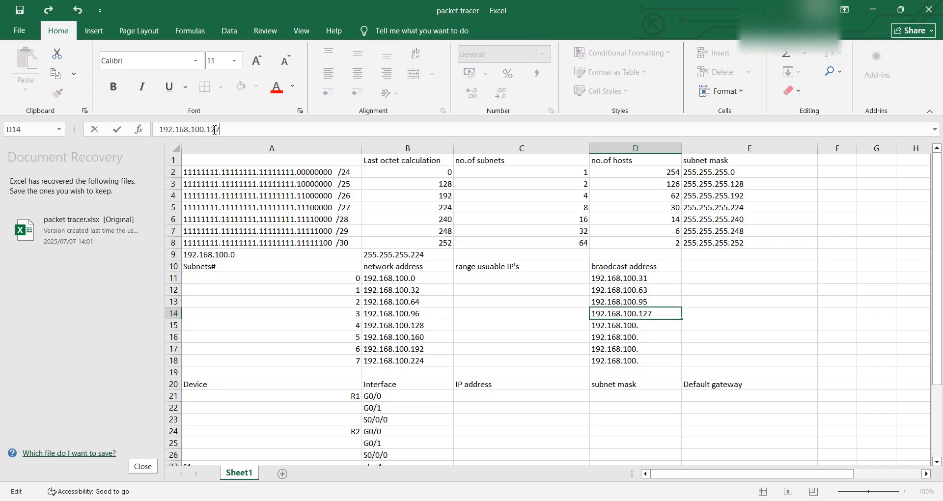
Complete the broadcast addresses of subnets 4 and 5 in D15 and D16 as 192.168.100.159 and 192.168.100.191.
{"action": "left_click", "coordinate": [653, 327]}
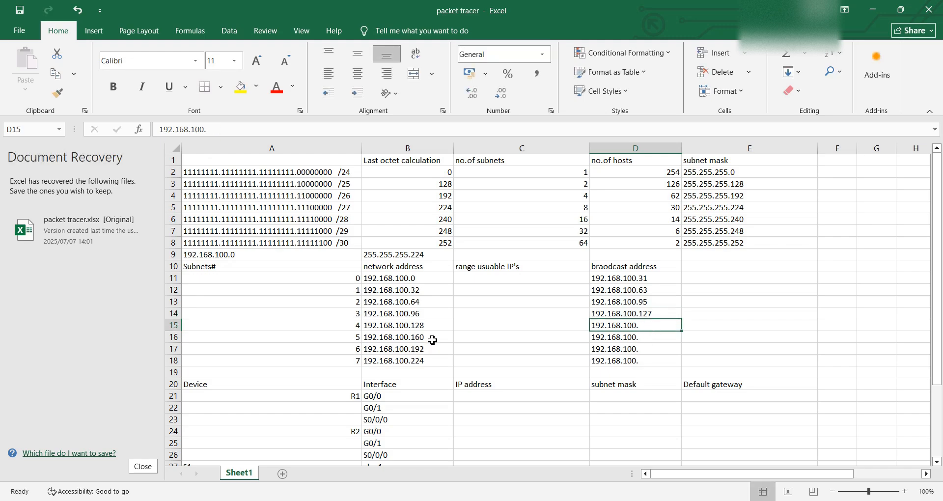
{"action": "left_click", "coordinate": [216, 131]}
{"action": "type", "text": "159"}
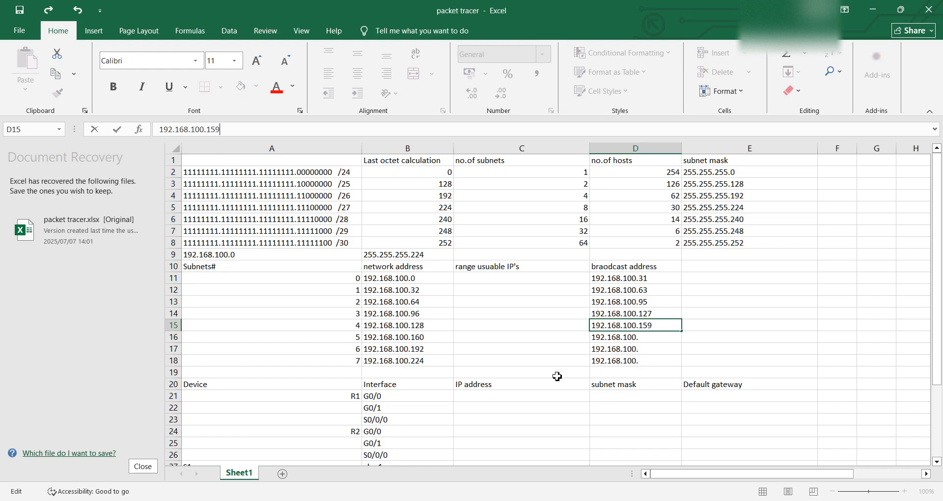
{"action": "left_click", "coordinate": [658, 340]}
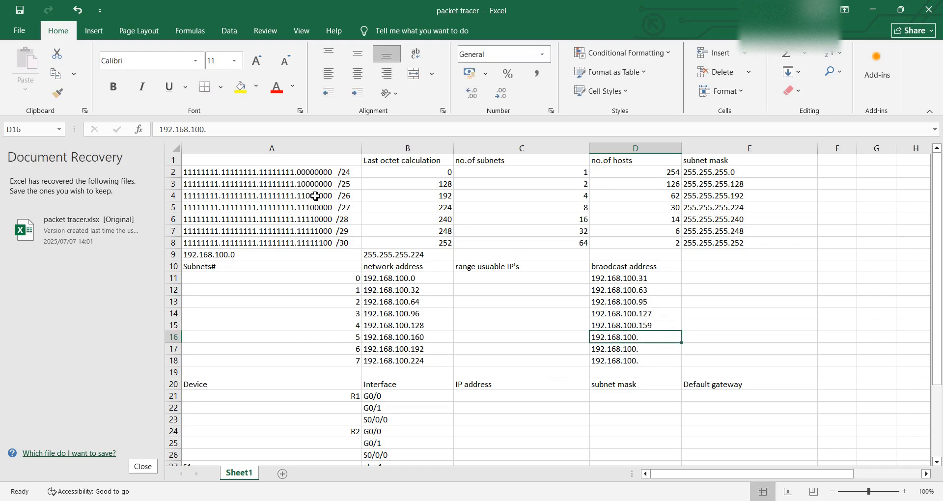
{"action": "left_click", "coordinate": [229, 130]}
{"action": "type", "text": "191"}
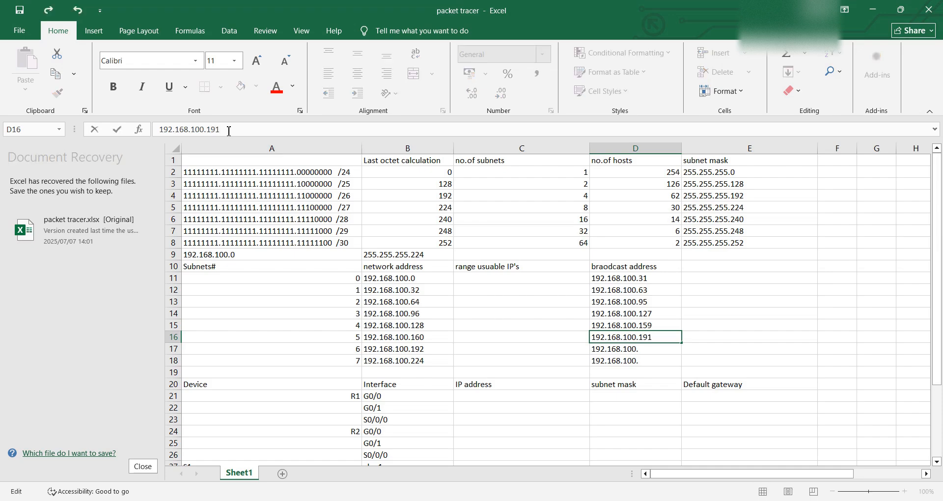
Complete the broadcast addresses of subnets 6 and 7 in D17 and D18 as 192.168.100.223 and 192.168.100.255.
{"action": "left_click", "coordinate": [648, 352]}
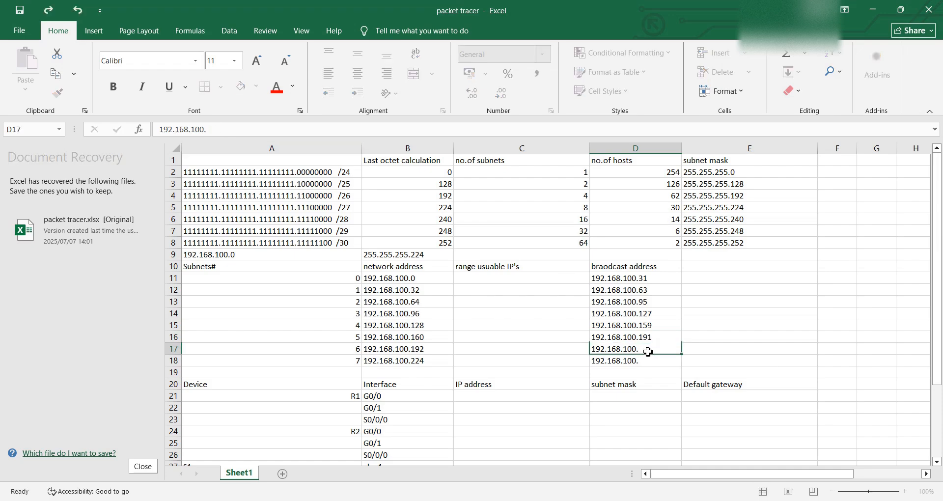
{"action": "left_click", "coordinate": [224, 131]}
{"action": "type", "text": "223"}
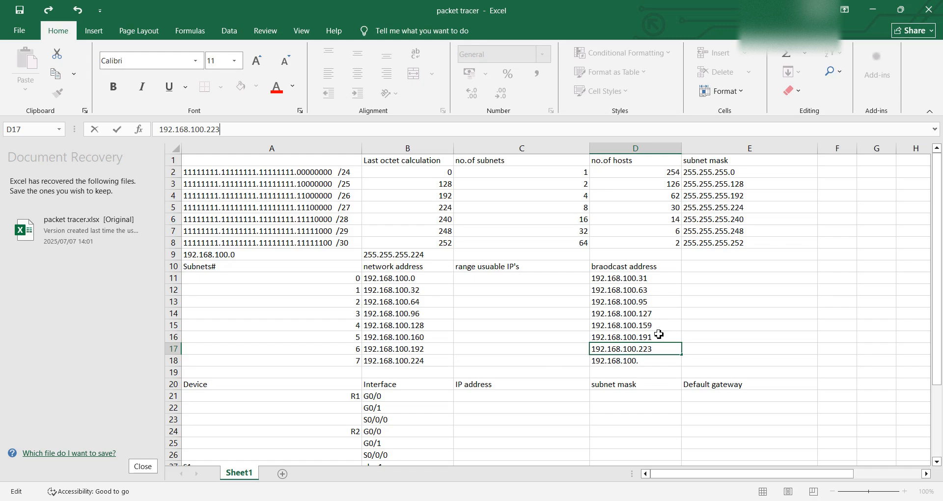
{"action": "left_click", "coordinate": [655, 360]}
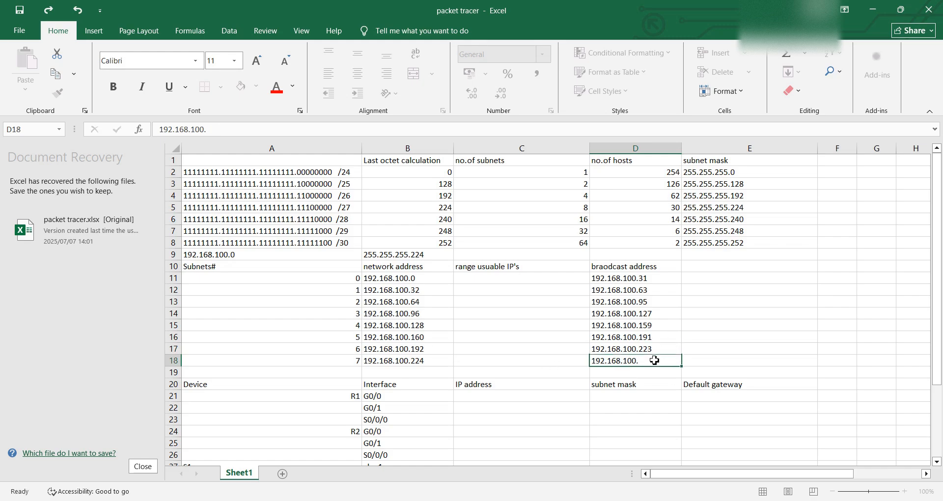
{"action": "left_click", "coordinate": [227, 129]}
{"action": "type", "text": "22"}
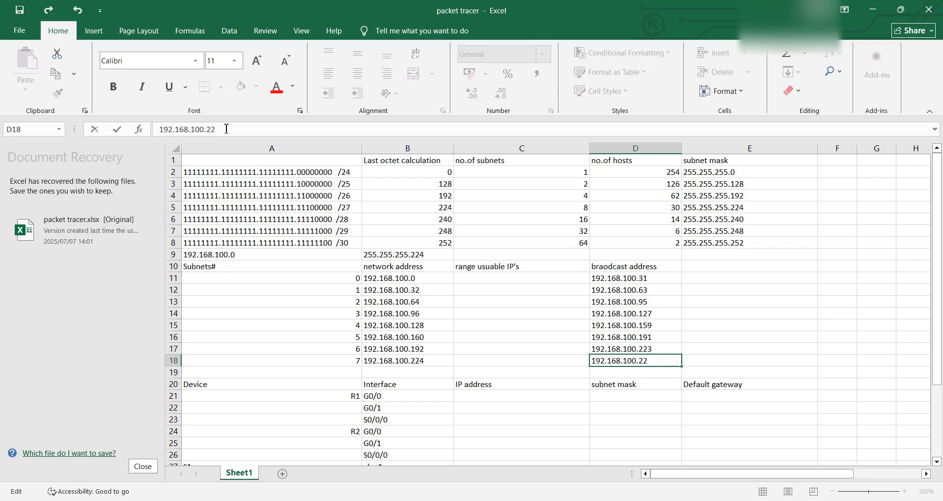
{"action": "key", "text": "BackSpace"}
Enter the usable IP range of subnet 0 in C11 as 192.168.100.1-192.168.100.30.
{"action": "left_click", "coordinate": [488, 278]}
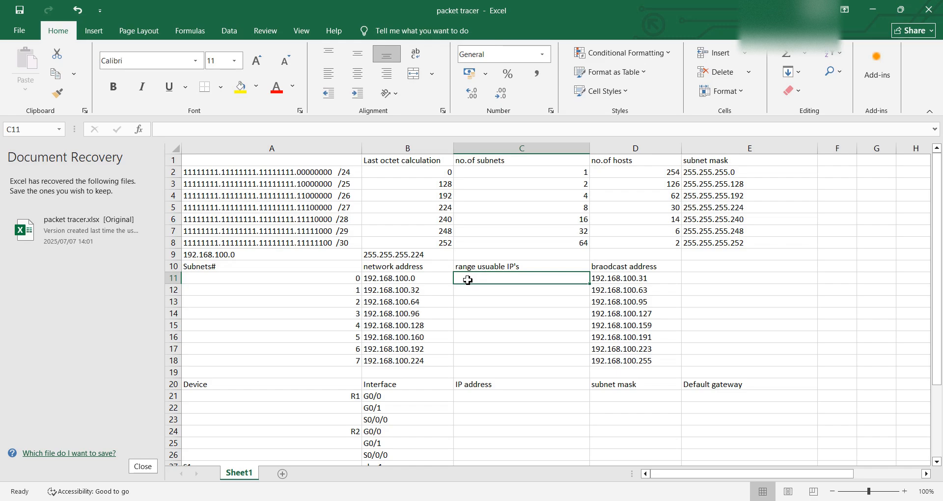
{"action": "type", "text": "192."}
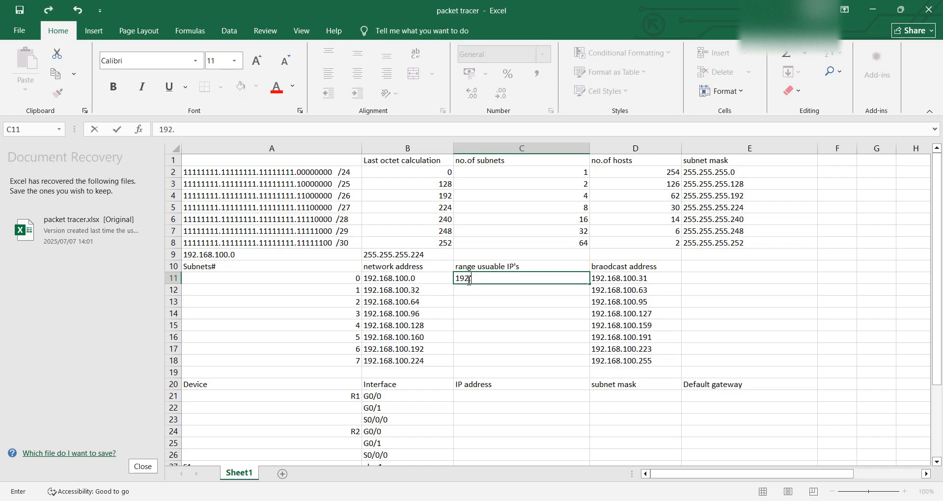
{"action": "type", "text": "168"}
{"action": "type", "text": ".100.1-"}
{"action": "type", "text": "192.1"}
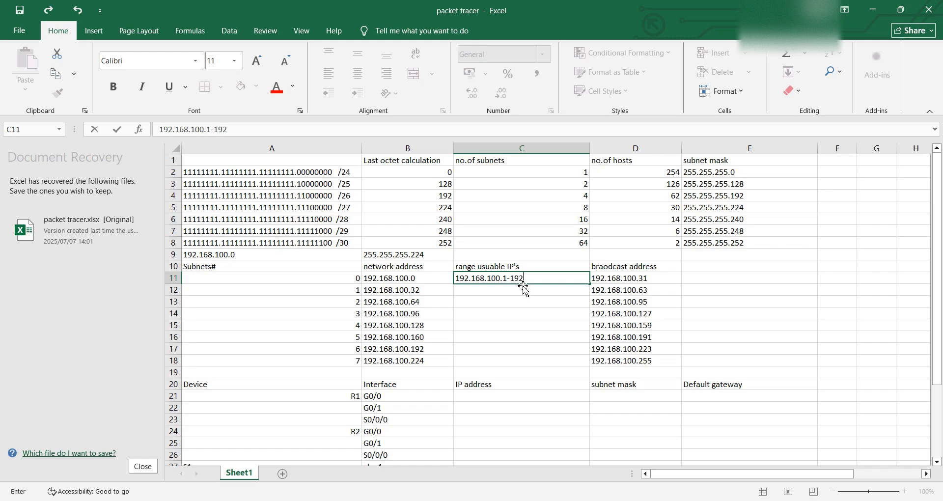
{"action": "type", "text": "68.100.30"}
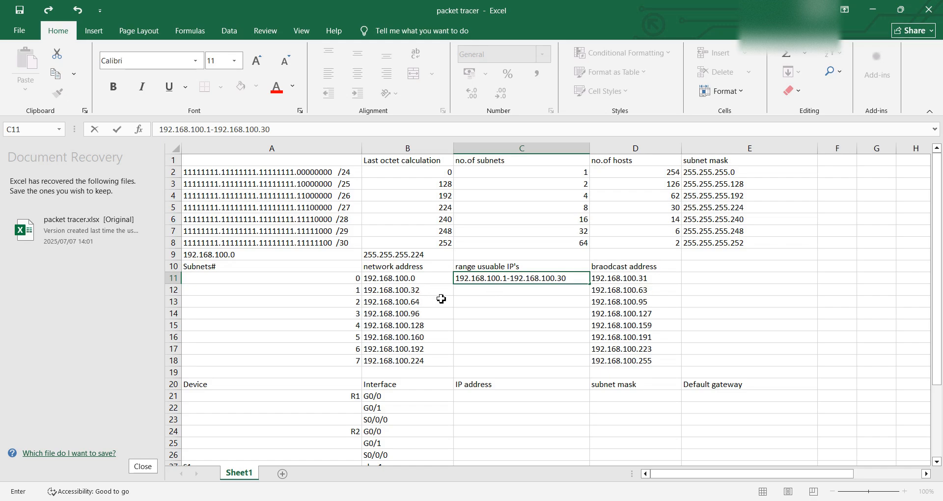
Enter the usable IP range of subnet 1 in C12 as 192.168.100.33-192.168.100.62.
{"action": "left_click", "coordinate": [475, 294]}
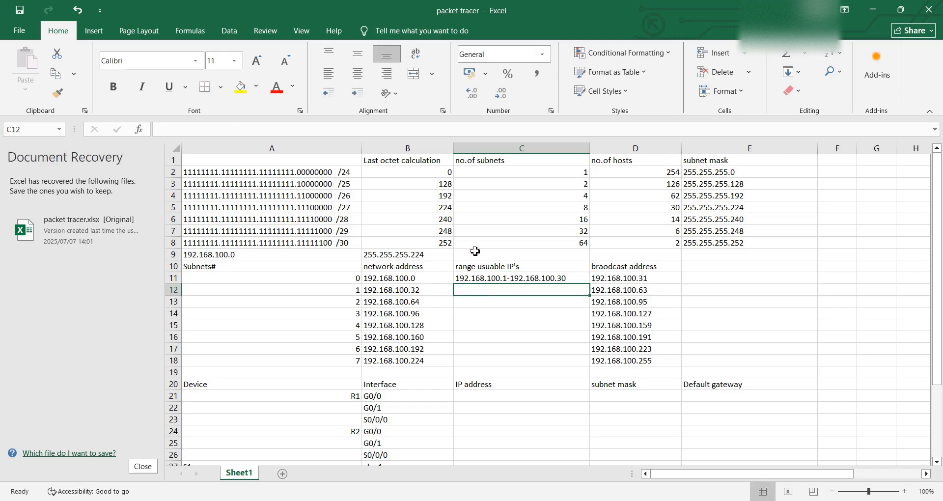
{"action": "type", "text": "192.168.1"}
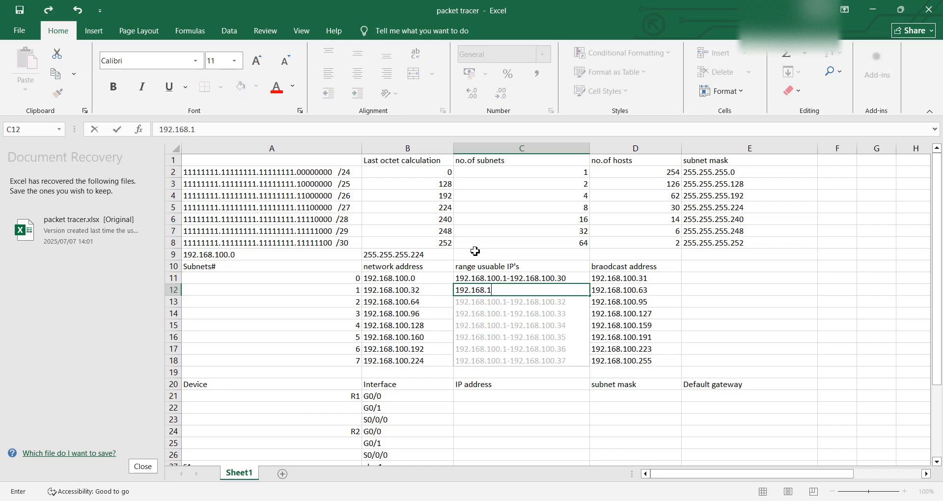
{"action": "type", "text": "00.3"}
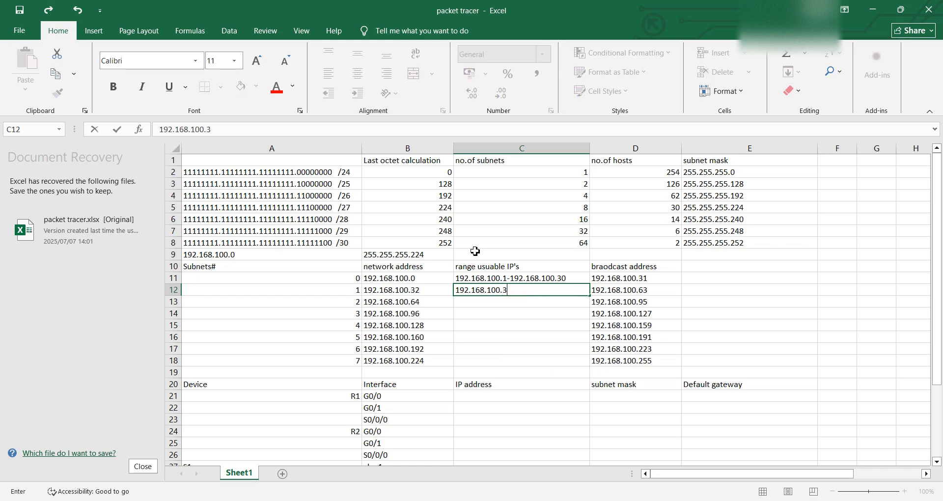
{"action": "type", "text": "3-192.168.100."}
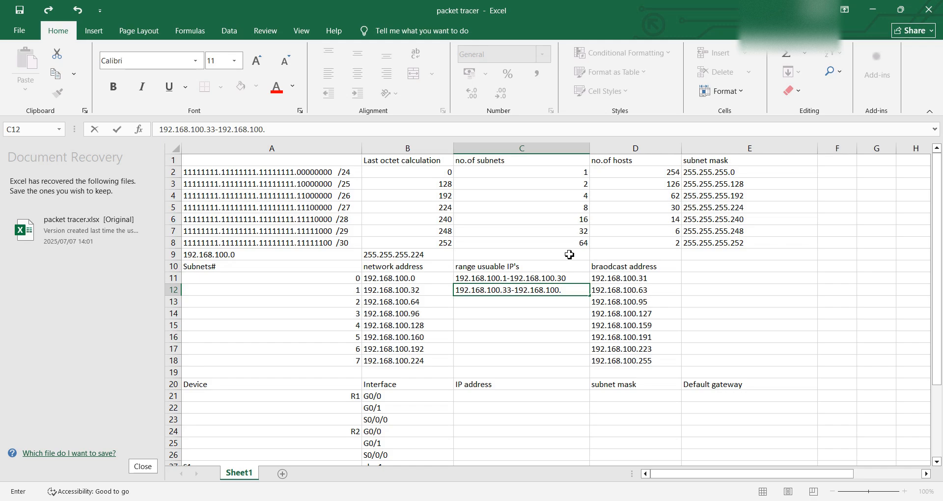
{"action": "type", "text": "62"}
Enter the usable IP range of subnet 2 in C13 as 192.168.100.65- 192.168.100.94.
{"action": "left_click", "coordinate": [458, 302]}
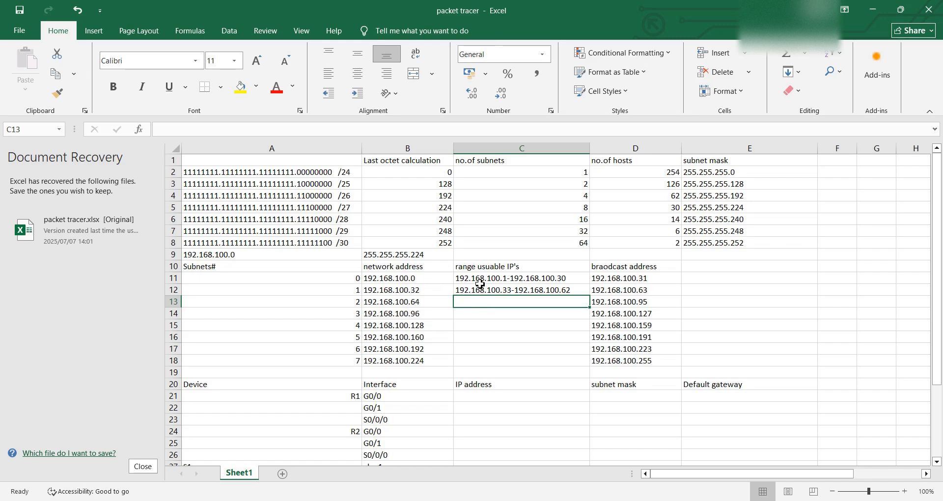
{"action": "type", "text": "192.168"}
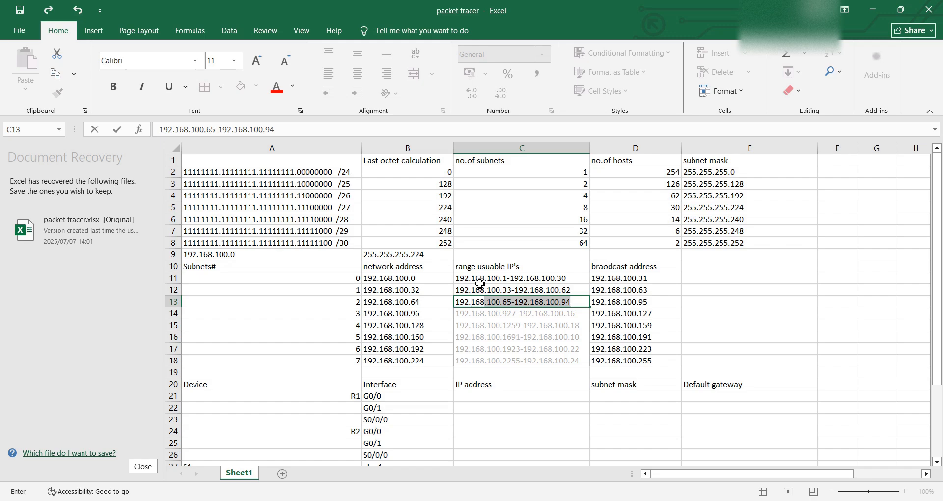
{"action": "type", "text": ".100.65-"}
{"action": "key", "text": "BackSpace"}
{"action": "type", "text": "192"}
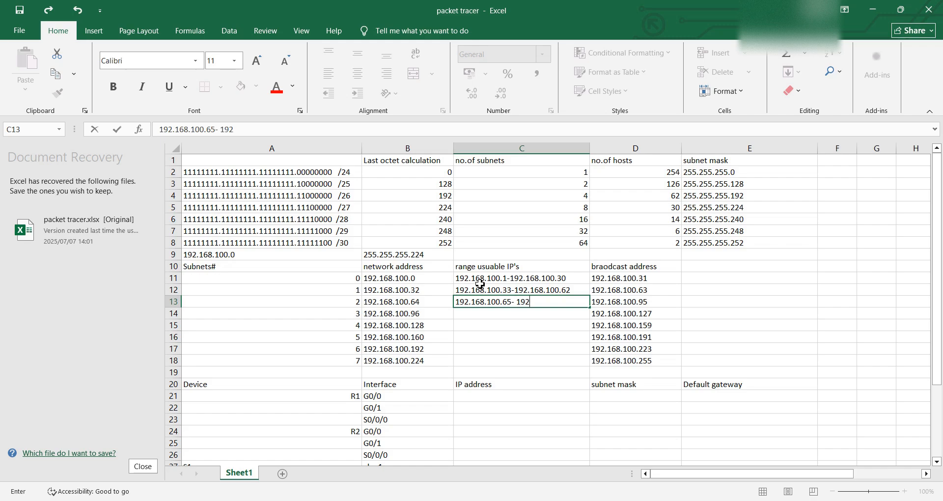
{"action": "type", "text": ".168.100.94"}
Enter the usable IP range of subnet 3 in C14 as 192.168.100.97- 192.168.100.126.
{"action": "left_click", "coordinate": [464, 315]}
{"action": "type", "text": "192"}
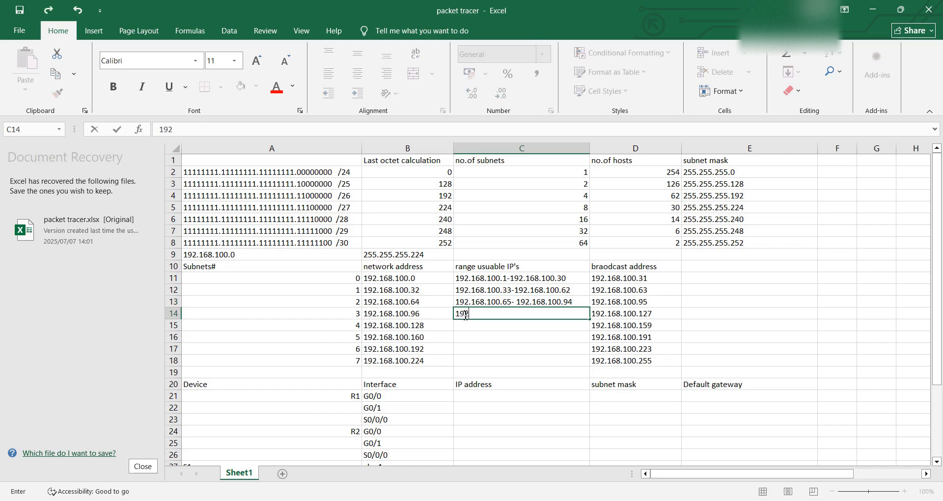
{"action": "type", "text": ".168.100.97- 192.168"}
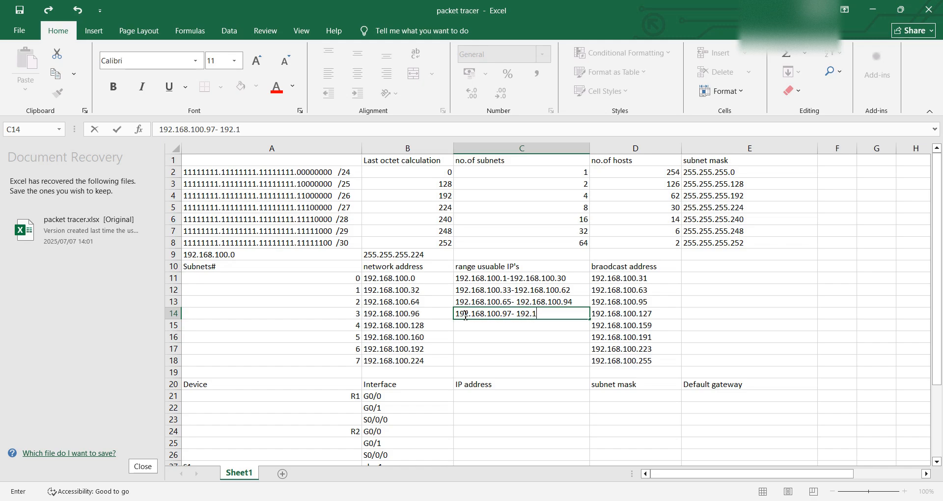
{"action": "type", "text": ".100.127"}
{"action": "key", "text": "BackSpace"}
{"action": "type", "text": "6"}
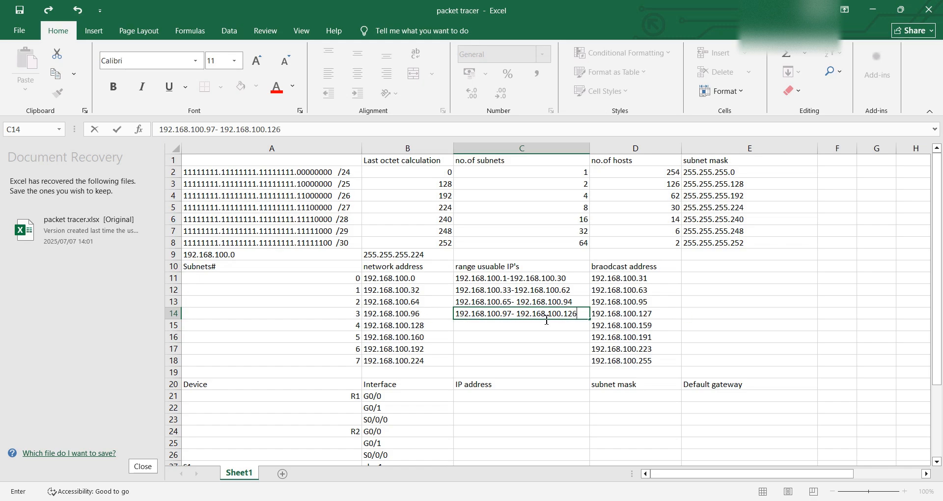
Enter the usable IP range of subnet 4 in C15 as 192.168.100.129- 192.168.100.158.
{"action": "left_click", "coordinate": [470, 326]}
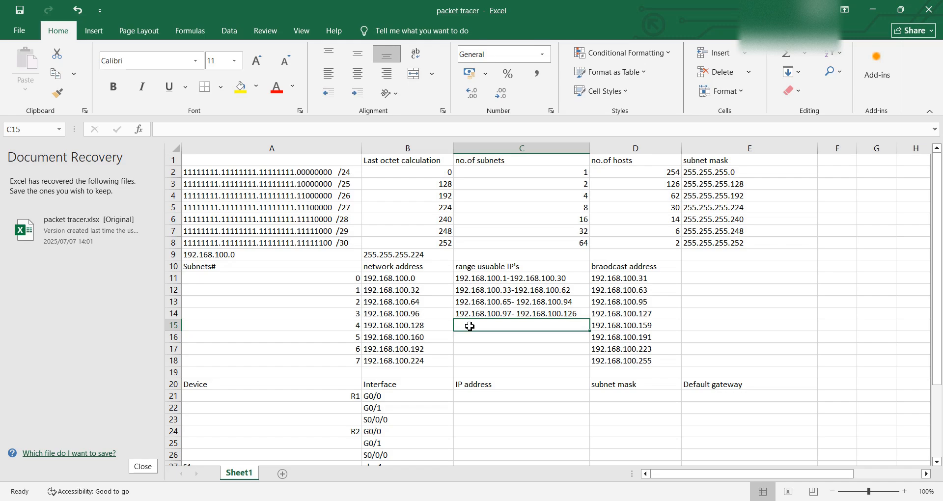
{"action": "type", "text": "1"}
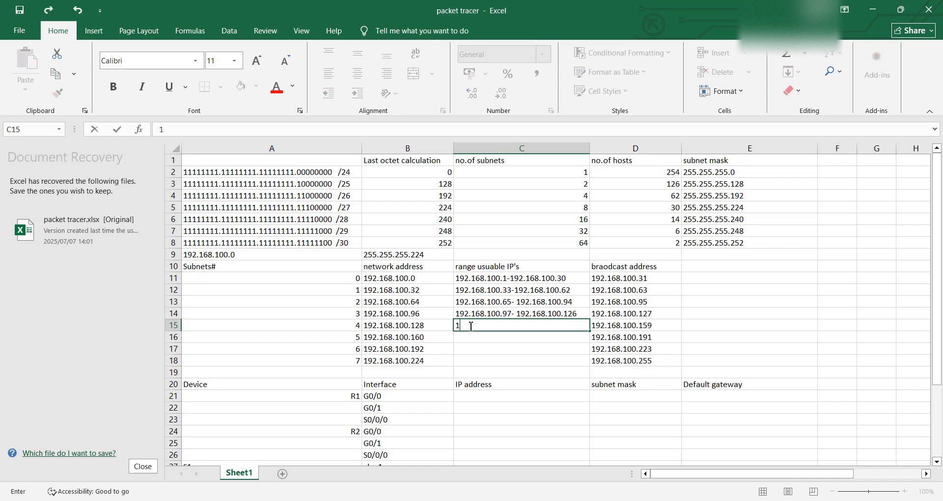
{"action": "type", "text": "92.168.100.129"}
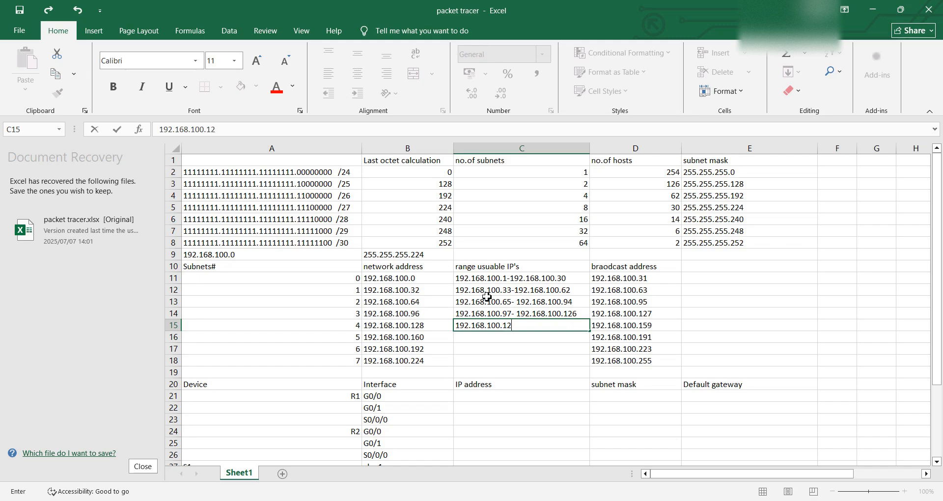
{"action": "type", "text": "- 192.168.100.158"}
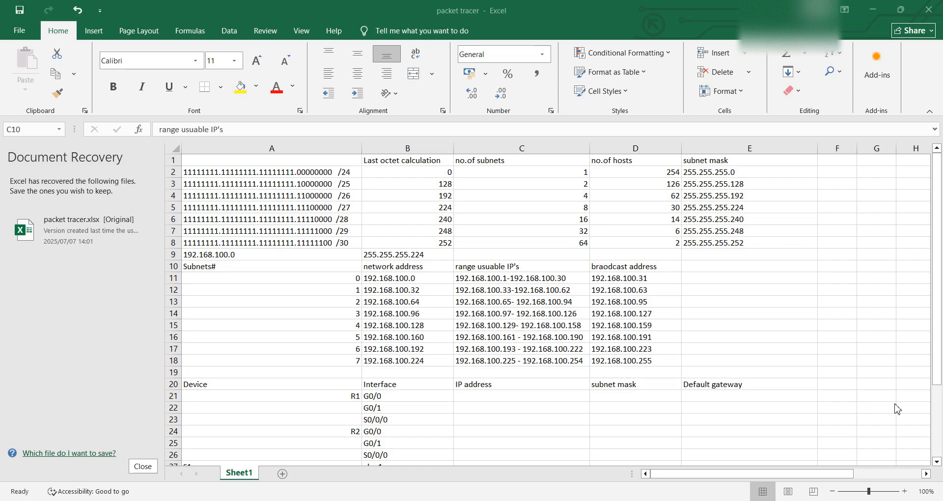
Look over the device addressing table in rows 20 to 34 together with the subnet table above it.
{"action": "left_click", "coordinate": [938, 461]}
{"action": "left_click", "coordinate": [938, 461]}
{"action": "left_click", "coordinate": [937, 461]}
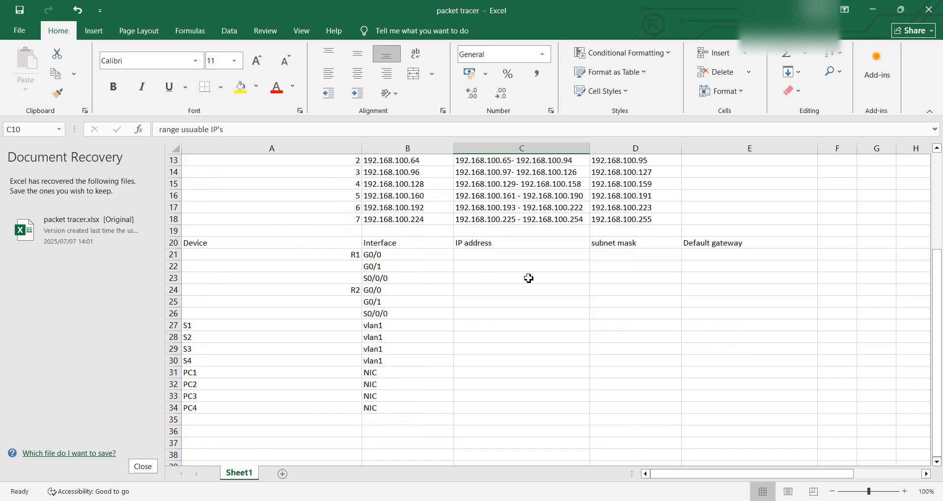
{"action": "left_click", "coordinate": [937, 149]}
{"action": "left_click", "coordinate": [937, 149]}
{"action": "left_click", "coordinate": [938, 148]}
{"action": "left_click", "coordinate": [937, 149]}
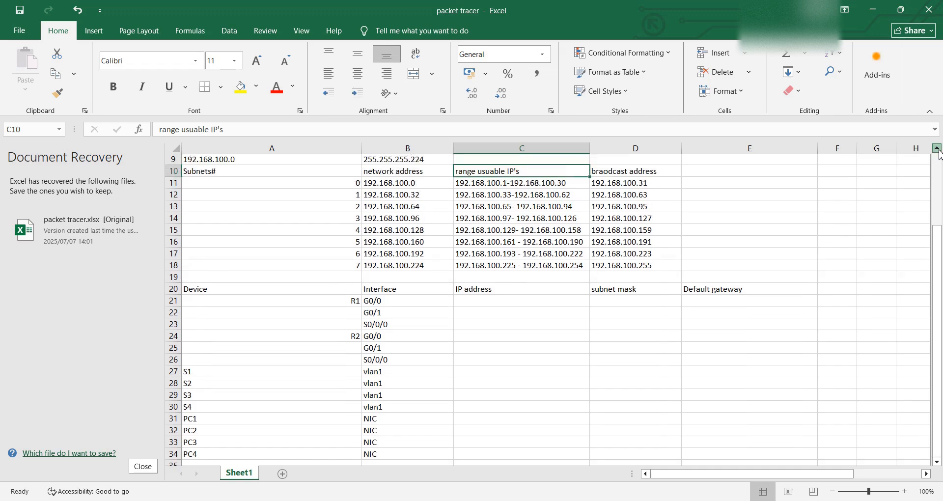
{"action": "left_click", "coordinate": [937, 149]}
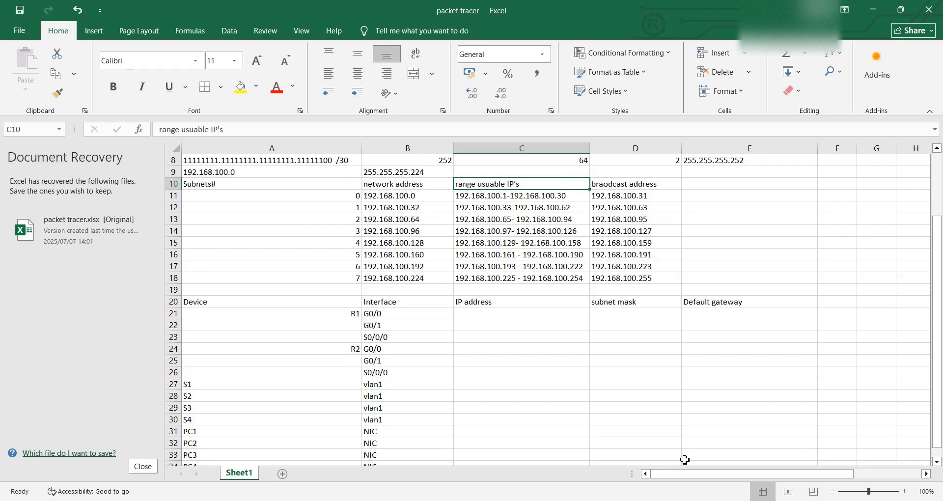
Switch to the subnetting scenario in Cisco Packet Tracer.
{"action": "mouse_move", "coordinate": [635, 500]}
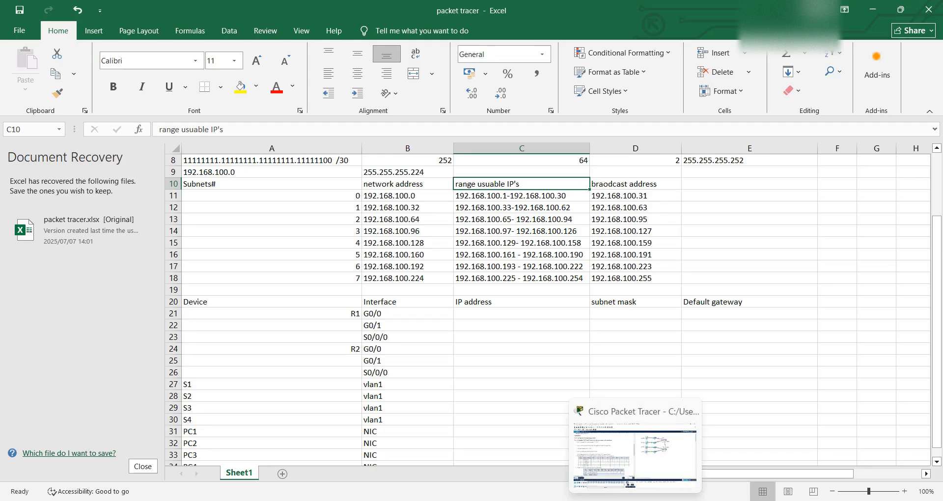
{"action": "left_click", "coordinate": [634, 457]}
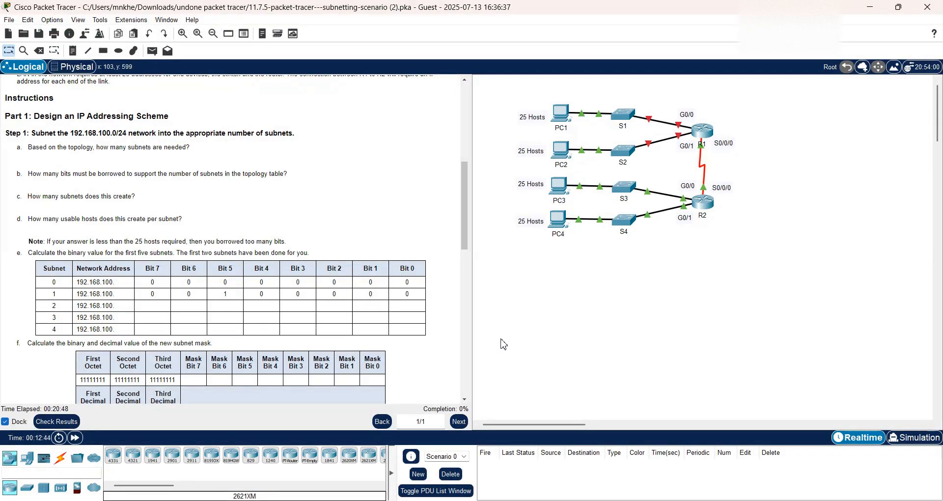
Read on through the instructions to the subnet assignments, the addressing scheme guidelines and the Part 2 configuration tasks.
{"action": "left_click", "coordinate": [464, 399]}
{"action": "left_click", "coordinate": [465, 400]}
{"action": "left_click", "coordinate": [465, 400]}
{"action": "left_click", "coordinate": [464, 400]}
{"action": "left_click", "coordinate": [465, 399]}
{"action": "left_click", "coordinate": [464, 400]}
{"action": "left_click", "coordinate": [465, 399]}
{"action": "left_click", "coordinate": [464, 400]}
{"action": "left_click", "coordinate": [465, 399]}
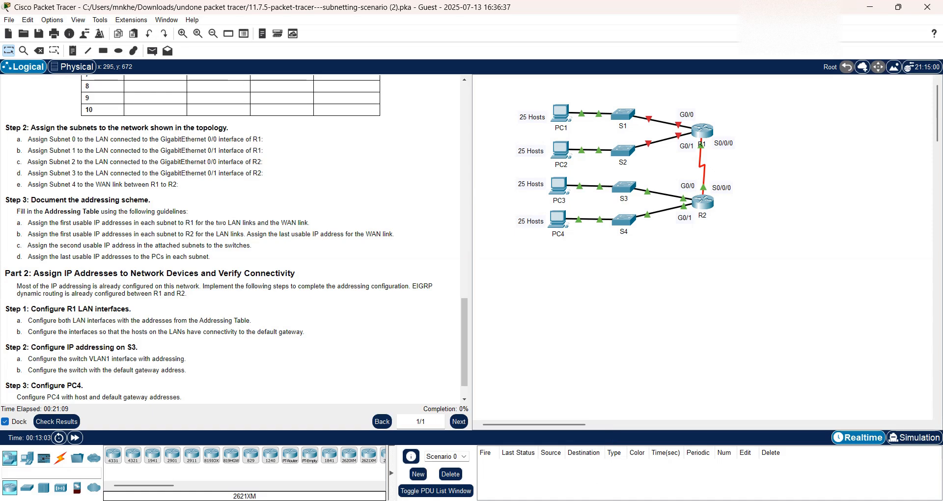
Switch to the Excel workbook and label subnet 0 in A11 as 0 - G0/0 R1.
{"action": "mouse_move", "coordinate": [593, 498]}
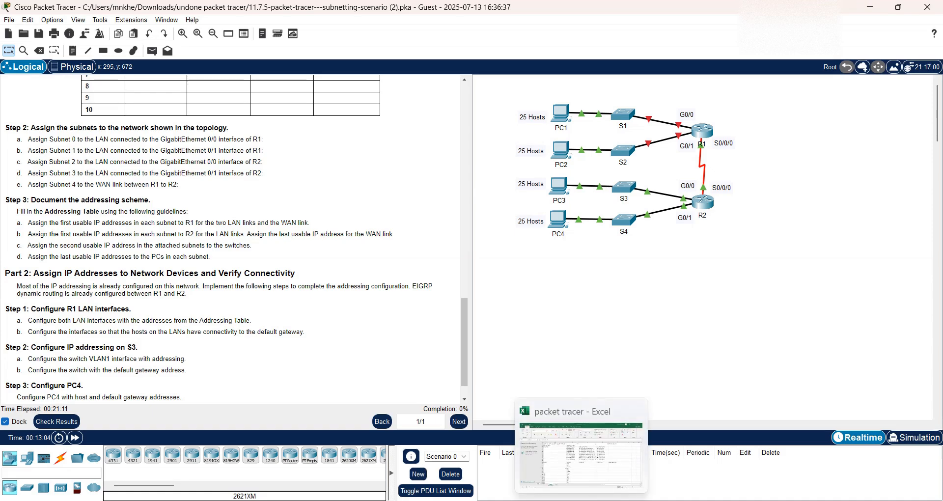
{"action": "left_click", "coordinate": [581, 452]}
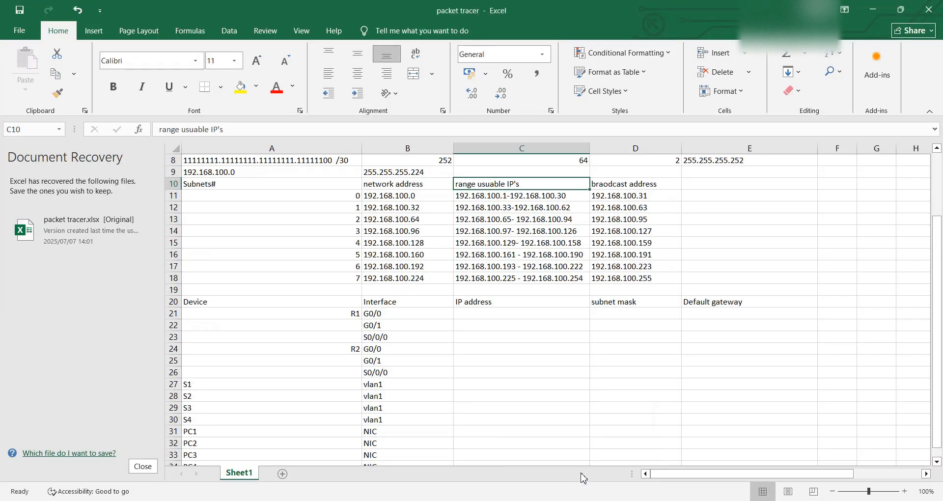
{"action": "left_click", "coordinate": [341, 196]}
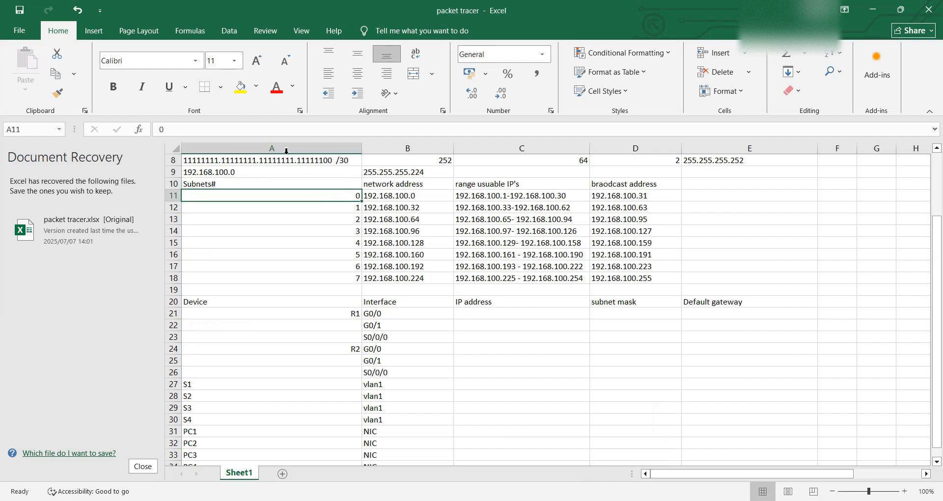
{"action": "left_click", "coordinate": [233, 133]}
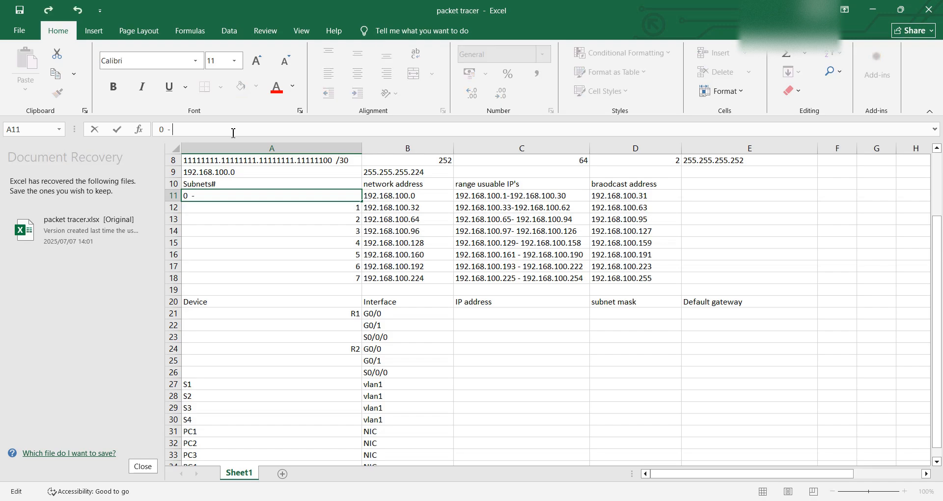
{"action": "type", "text": "-"}
{"action": "key", "text": "Caps_Lock"}
{"action": "type", "text": "G0"}
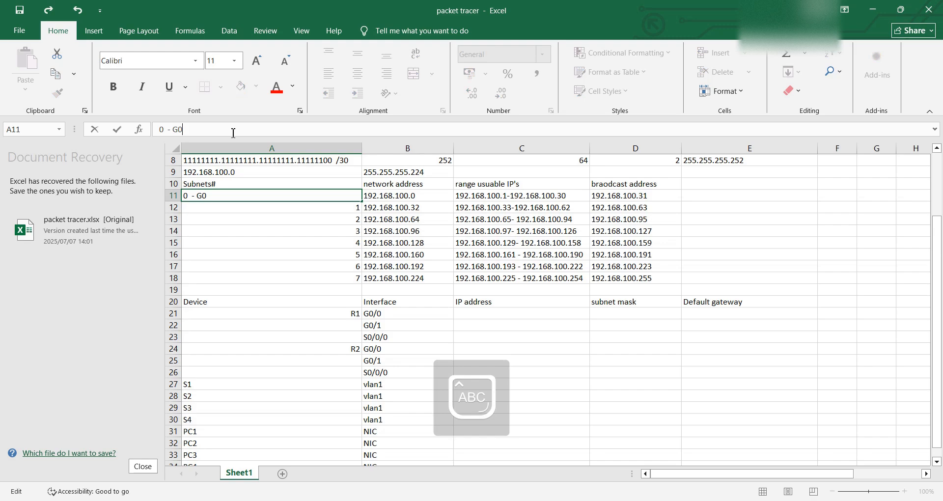
{"action": "type", "text": "/0 R1"}
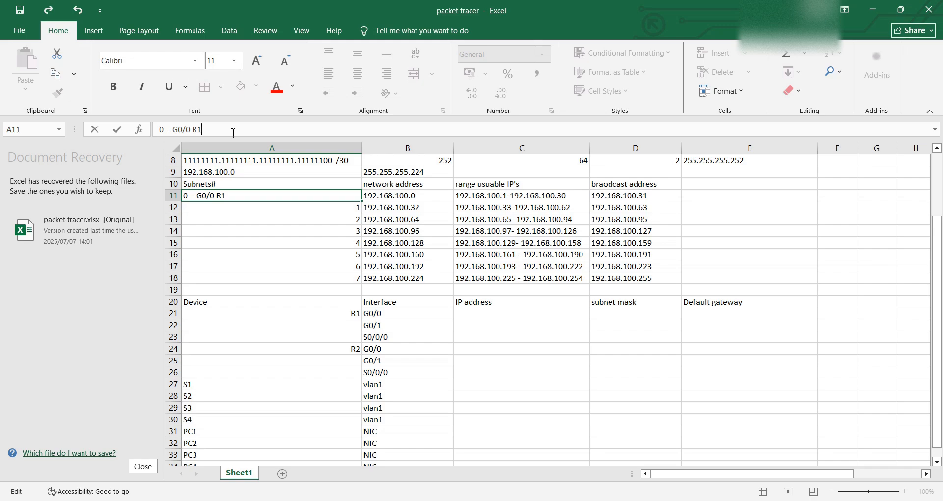
Check the subnet 1 assignment in Packet Tracer and label subnet 1 in Excel cell A12 as 1 - G0/1 R1.
{"action": "left_click", "coordinate": [323, 211]}
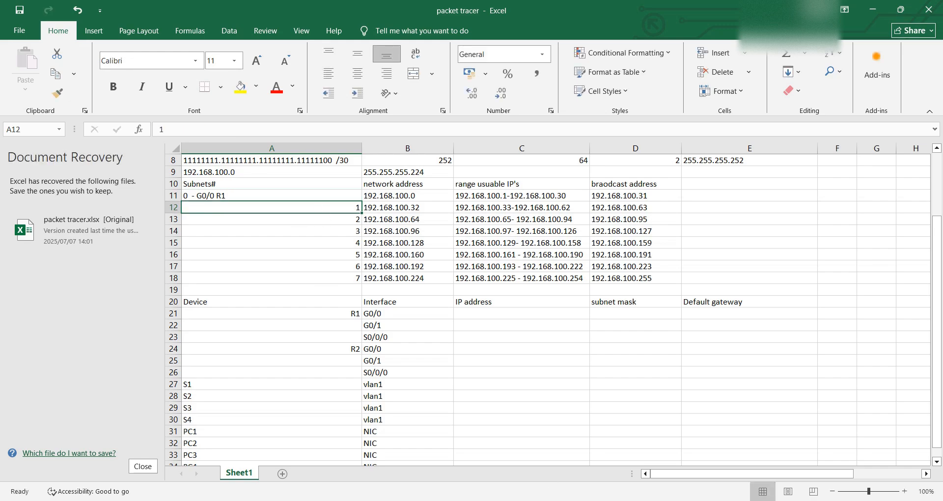
{"action": "mouse_move", "coordinate": [633, 500]}
{"action": "left_click", "coordinate": [621, 463]}
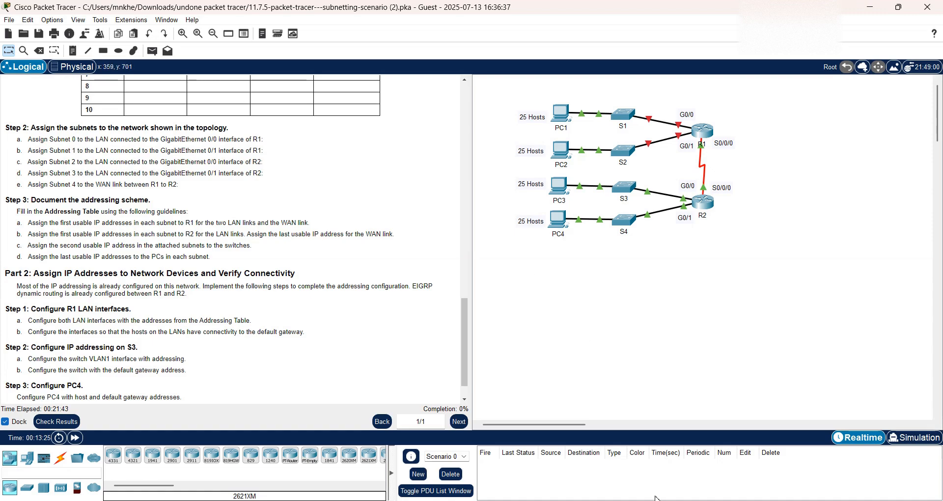
{"action": "left_click", "coordinate": [584, 469]}
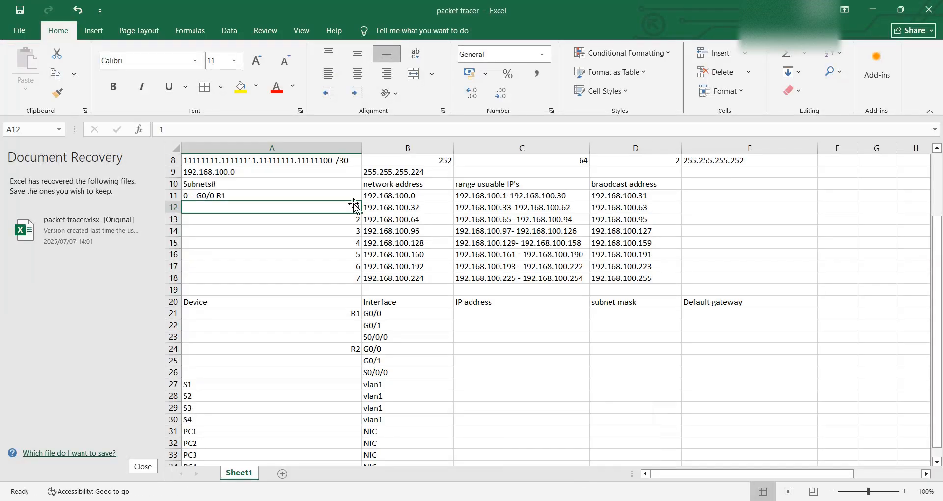
{"action": "left_click", "coordinate": [212, 128]}
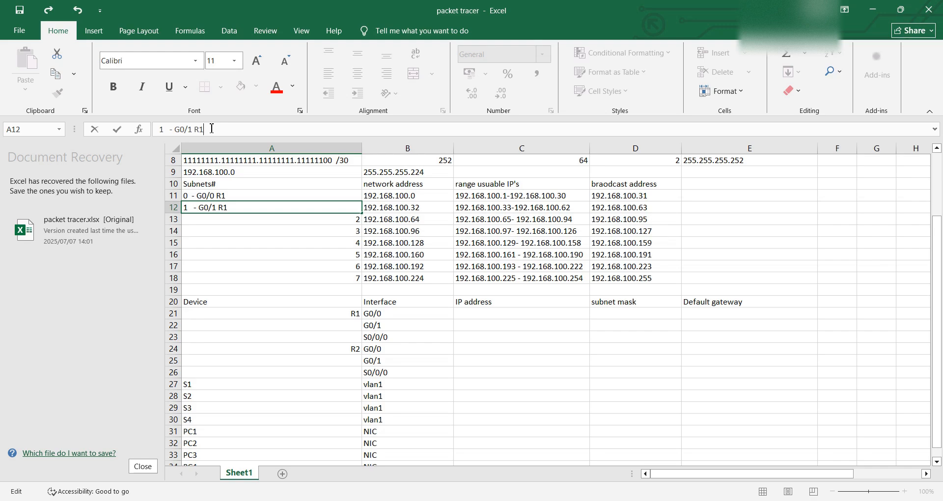
Check the subnet 2 assignment in Packet Tracer and label subnet 2 in Excel cell A13 as 2 - G0/0 R2.
{"action": "left_click", "coordinate": [208, 221]}
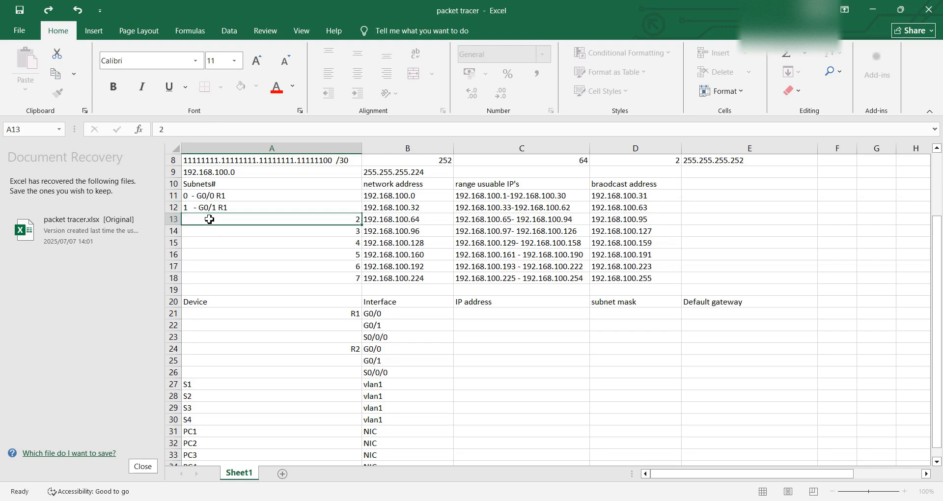
{"action": "mouse_move", "coordinate": [635, 499]}
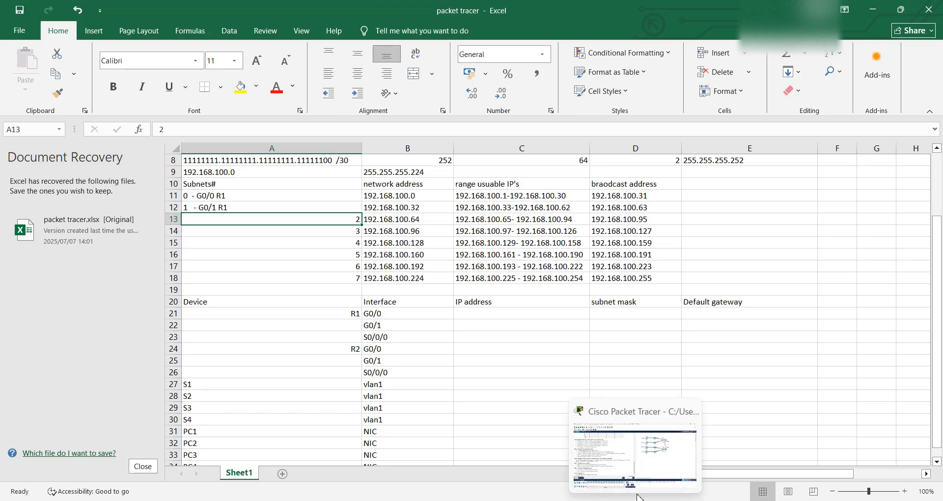
{"action": "left_click", "coordinate": [633, 479]}
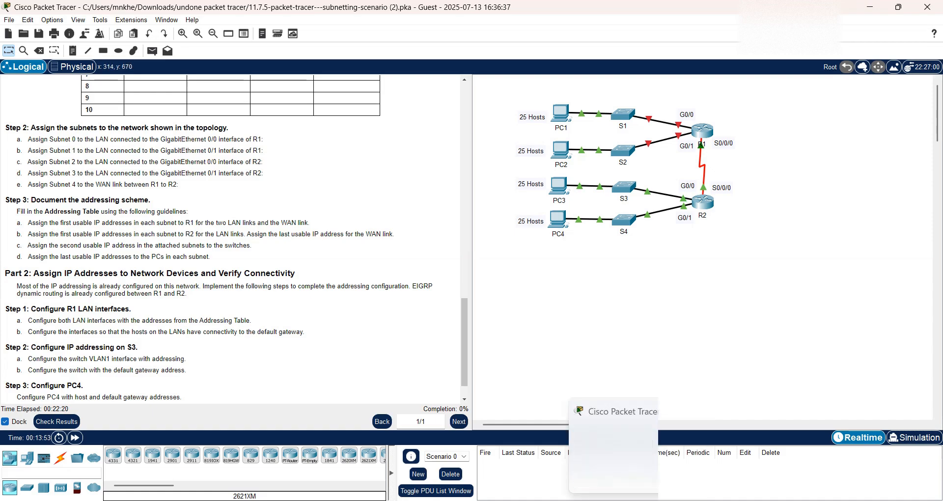
{"action": "mouse_move", "coordinate": [581, 500]}
{"action": "left_click", "coordinate": [575, 471]}
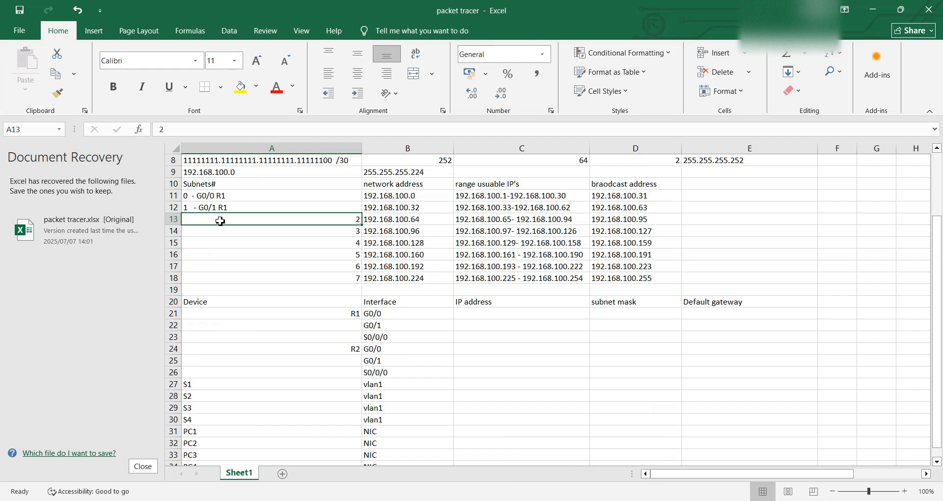
{"action": "left_click", "coordinate": [179, 130]}
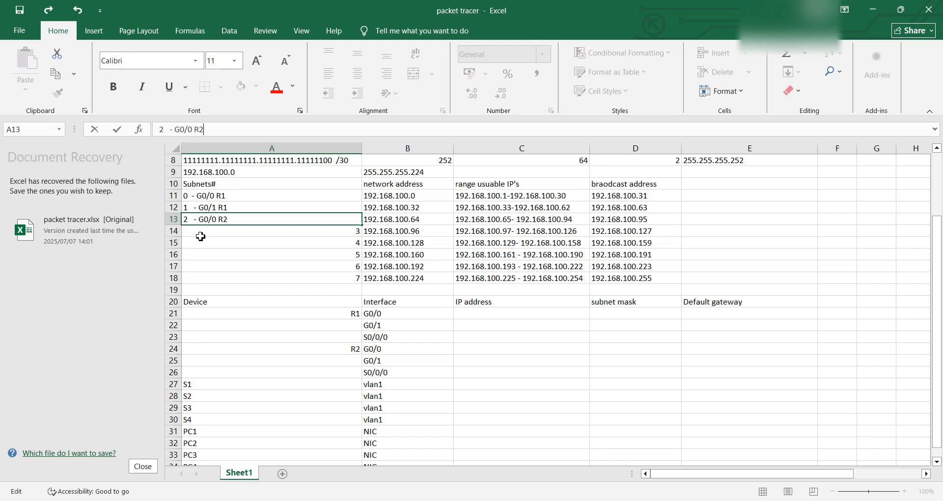
Label subnet 3 in A14 as 3 - G0/1 R2.
{"action": "left_click", "coordinate": [201, 231]}
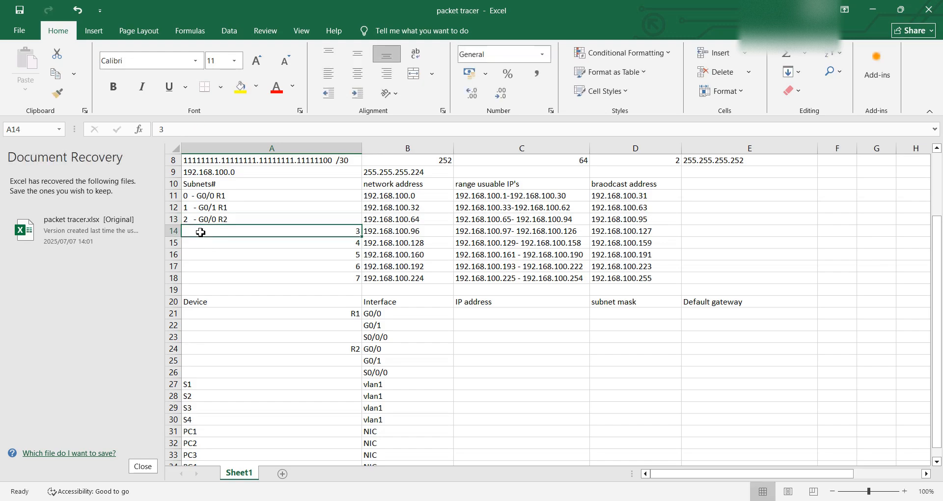
{"action": "left_click", "coordinate": [180, 130]}
{"action": "type", "text": "- G0/1 R2"}
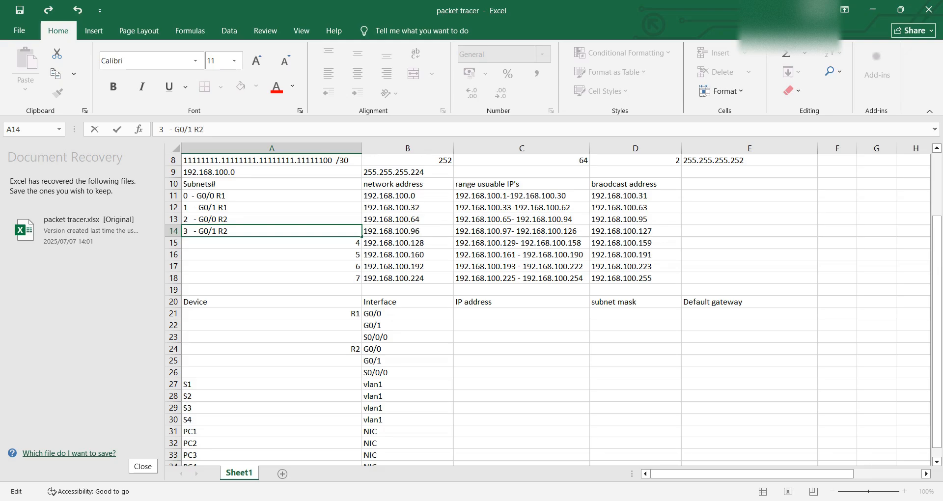
Check the WAN link's subnet assignment in Packet Tracer and label subnet 4 in Excel cell A15 as 4 - S0/0/0.
{"action": "left_click", "coordinate": [638, 475]}
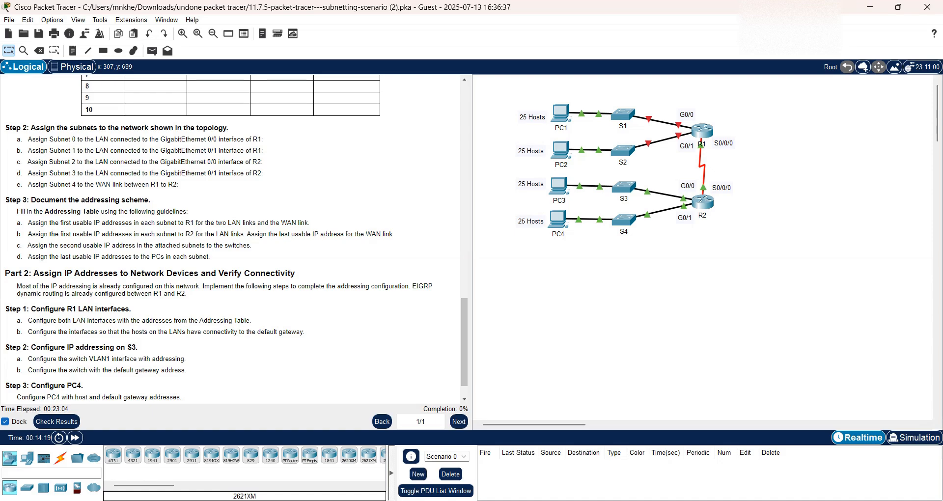
{"action": "mouse_move", "coordinate": [579, 499]}
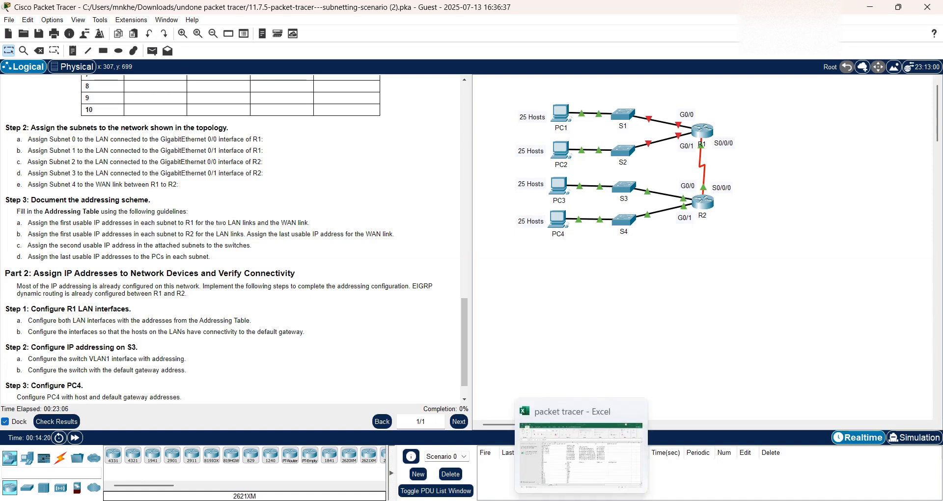
{"action": "left_click", "coordinate": [578, 473]}
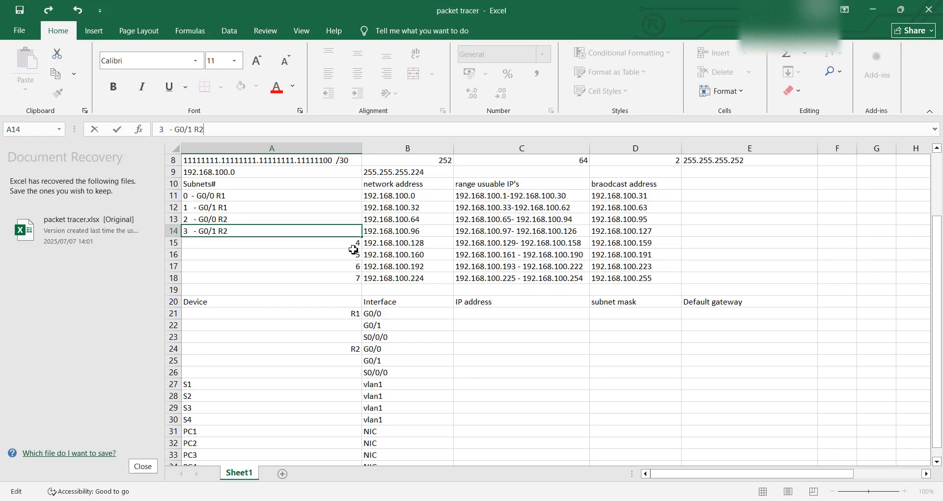
{"action": "mouse_move", "coordinate": [634, 499]}
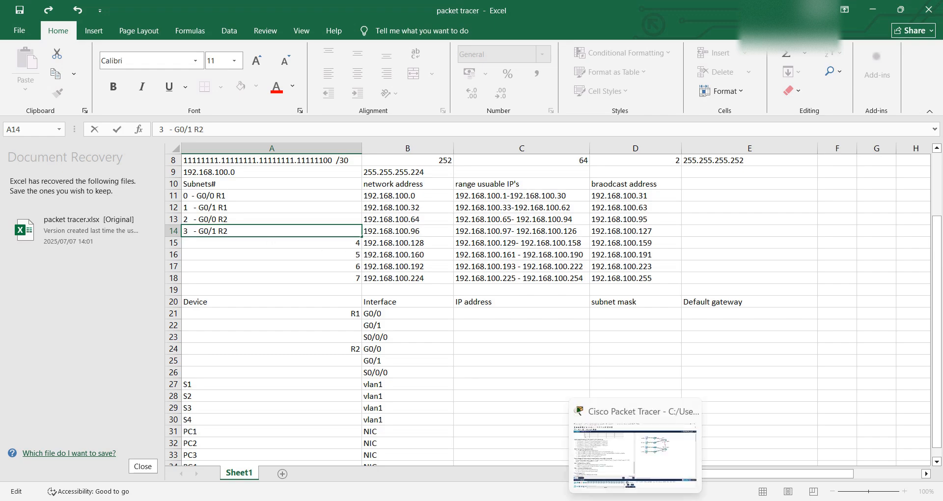
{"action": "left_click", "coordinate": [634, 457]}
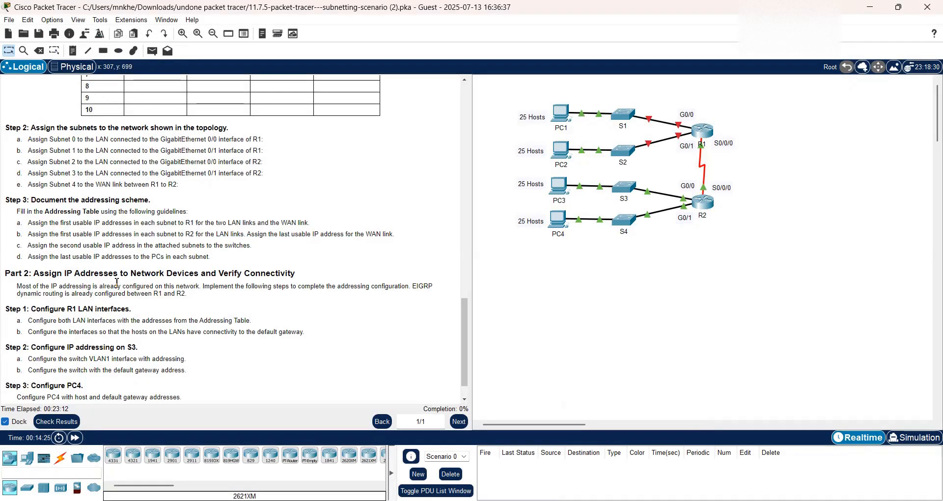
{"action": "mouse_move", "coordinate": [597, 498]}
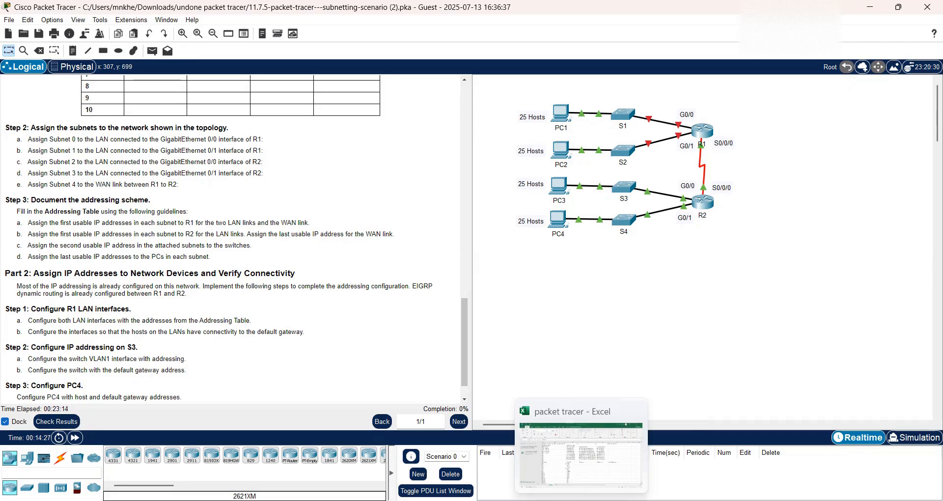
{"action": "left_click", "coordinate": [579, 442]}
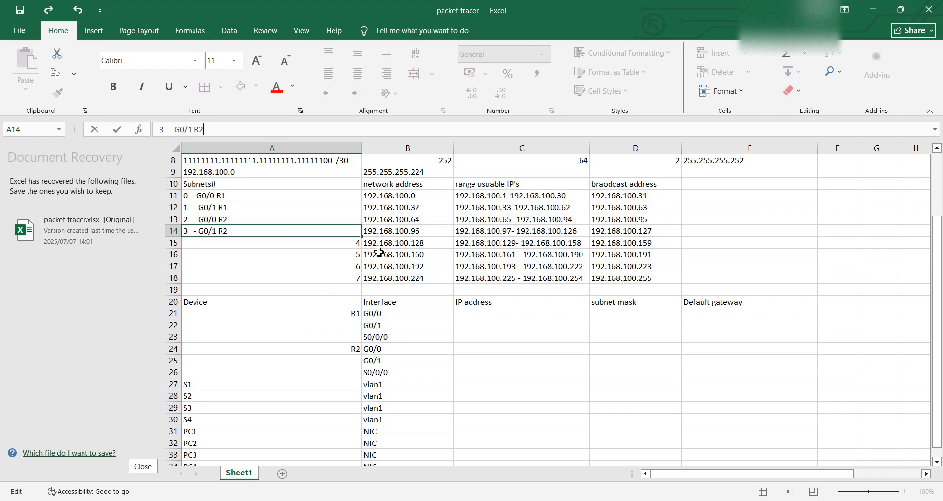
{"action": "left_click", "coordinate": [353, 243]}
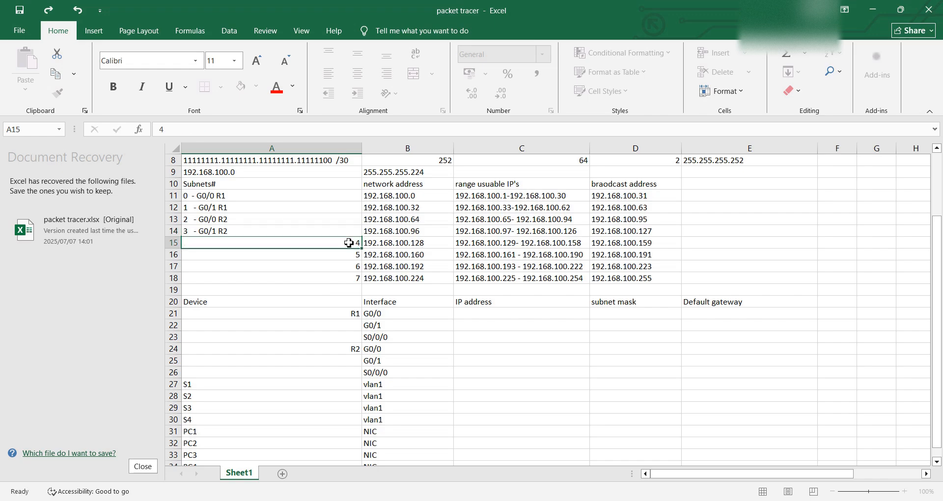
{"action": "left_click", "coordinate": [211, 132]}
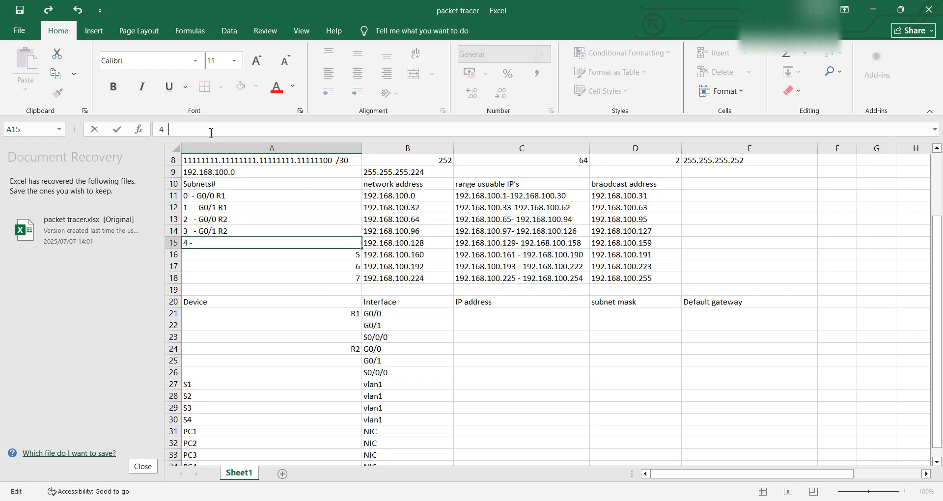
{"action": "type", "text": "- S0/0/0"}
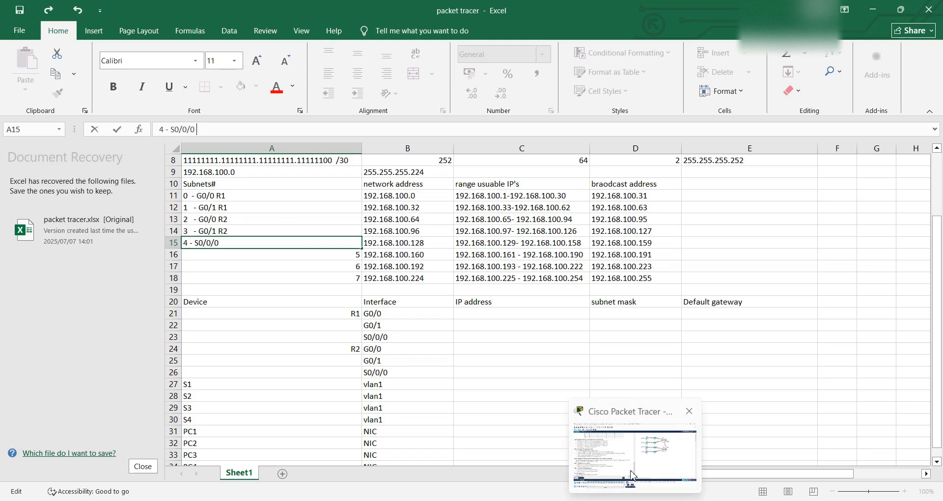
Review the addressing guidelines in Packet Tracer and enter 192.168.100.1 in Excel cell C21 as the IP address of R1's G0/0 interface.
{"action": "left_click", "coordinate": [633, 475]}
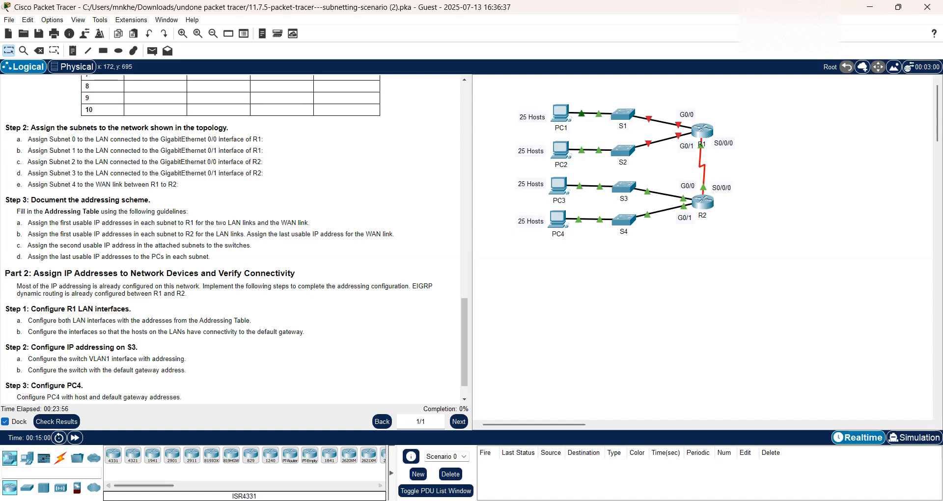
{"action": "key", "text": "alt+Tab"}
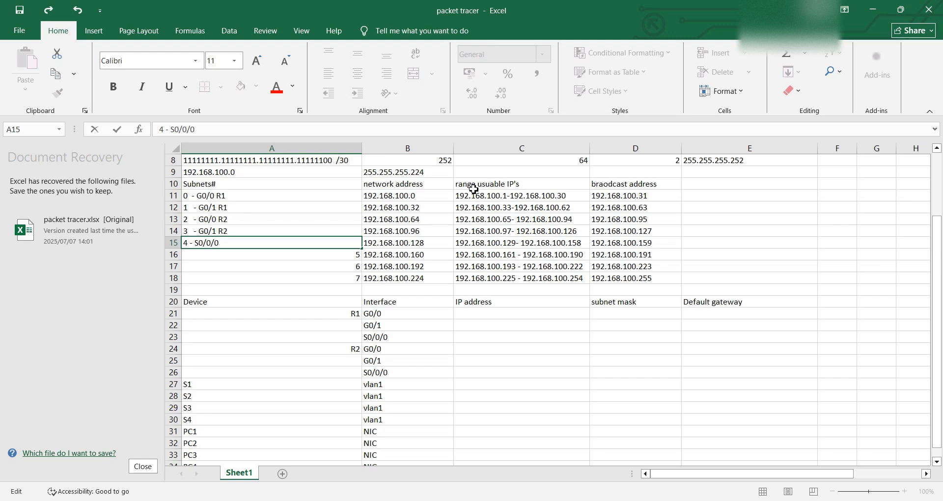
{"action": "left_click", "coordinate": [466, 316]}
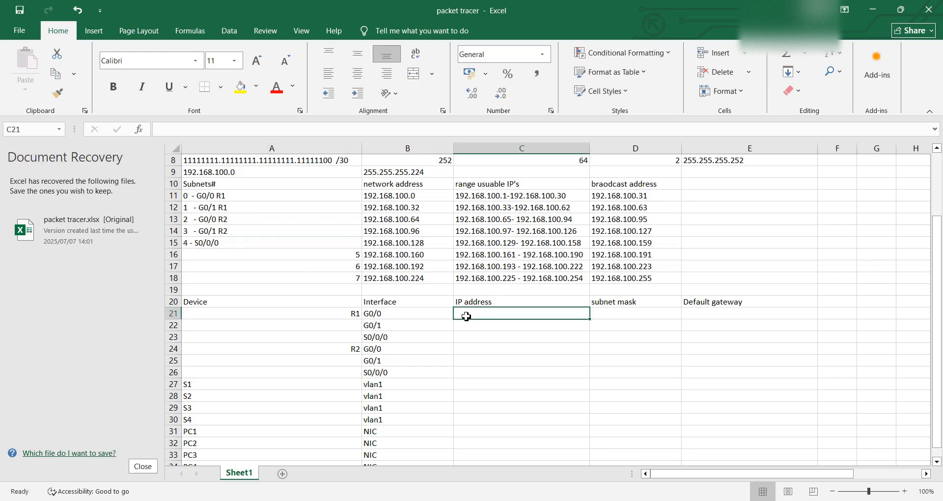
{"action": "type", "text": "19"}
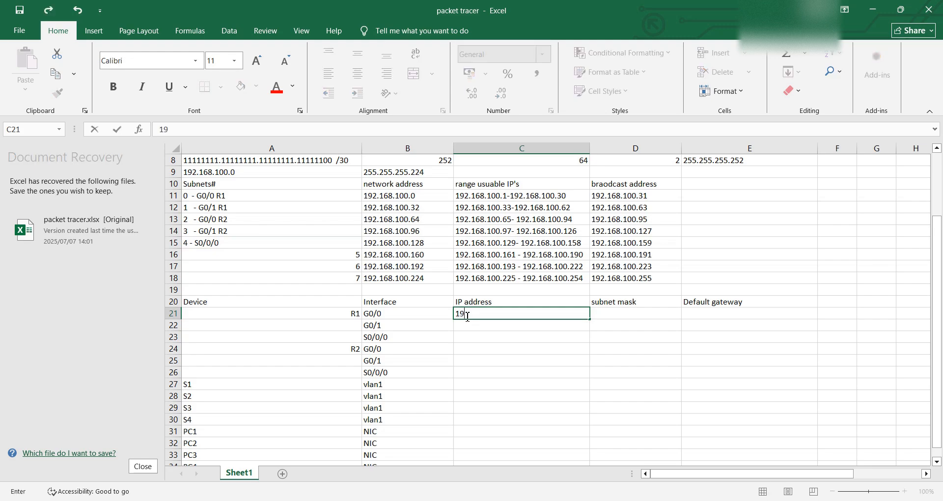
{"action": "key", "text": "Caps_Lock"}
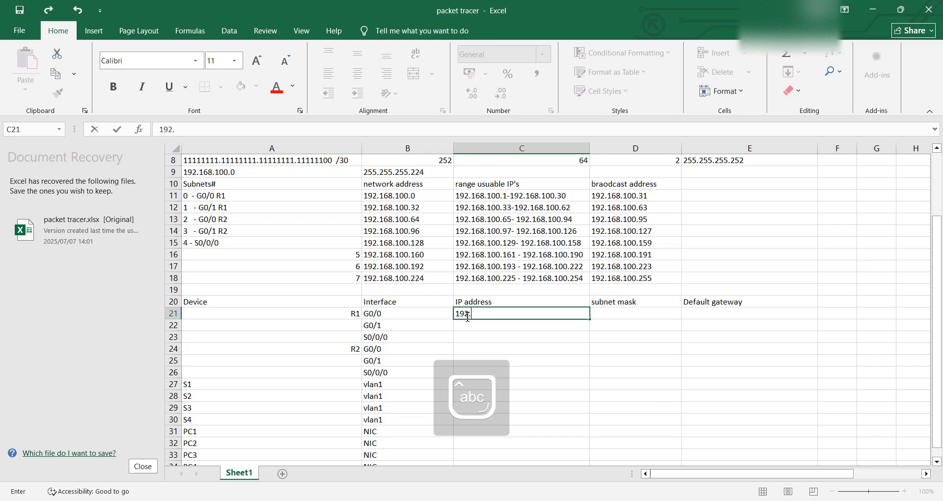
{"action": "type", "text": "92.168.100"}
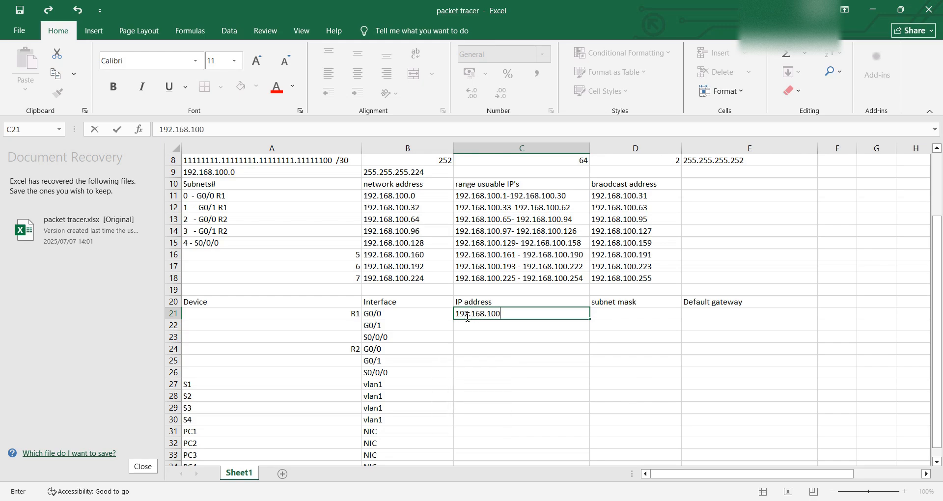
{"action": "type", "text": ".1"}
{"action": "key", "text": "Return"}
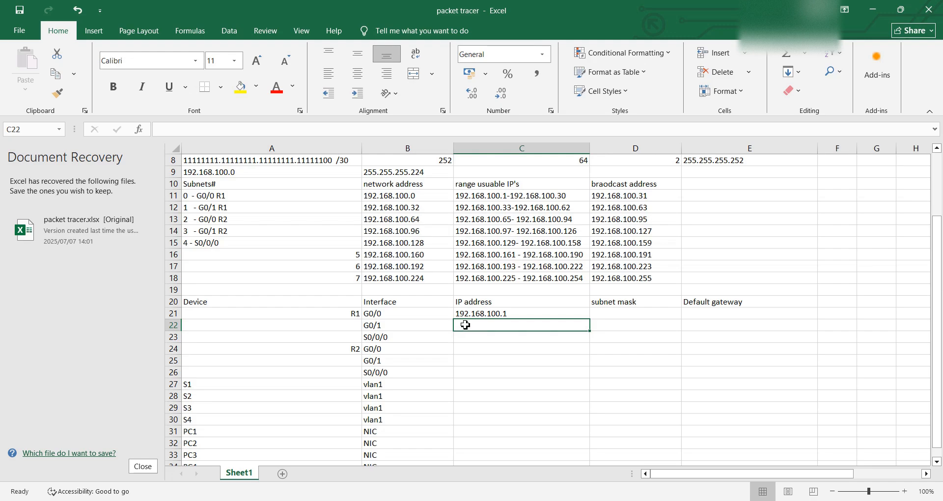
Enter 192.168.100.33 in C22 for R1's G0/1 interface and 192.168.100.97 in C24 for R2's G0/0 interface.
{"action": "type", "text": "192.168.100.33"}
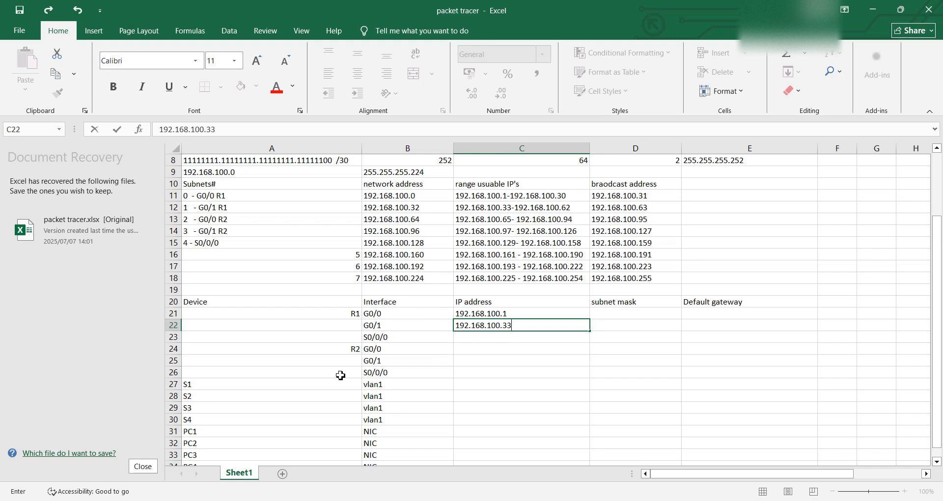
{"action": "left_click", "coordinate": [470, 349]}
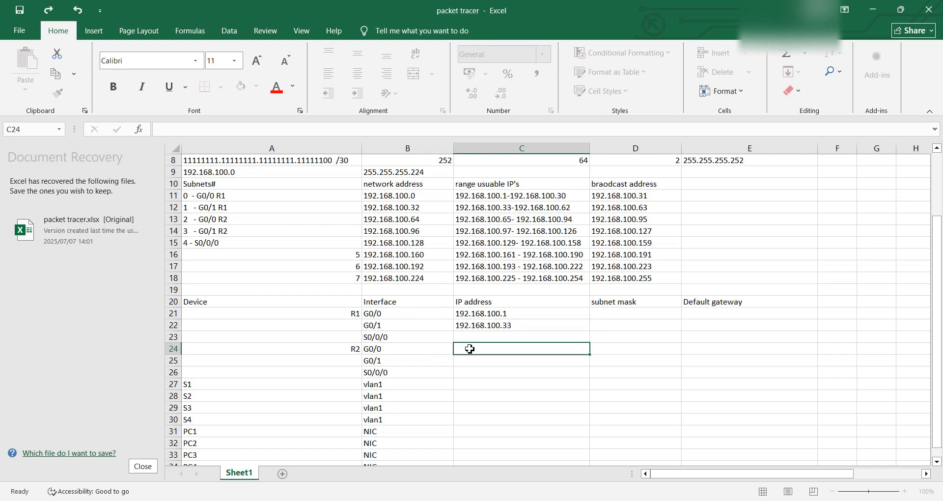
{"action": "type", "text": "192.168.100"}
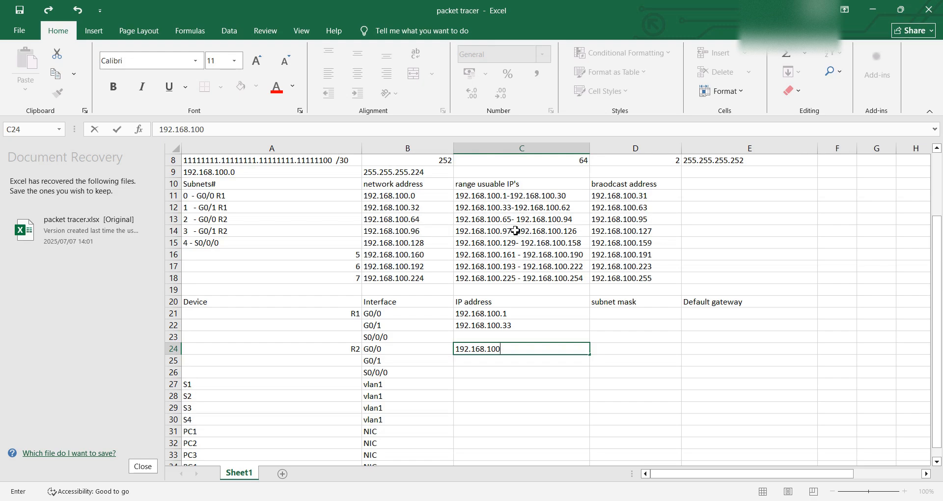
{"action": "type", "text": "97"}
Enter 192.168.100.97 in cell C25 as the IP address of R2's G0/1 interface.
{"action": "left_click", "coordinate": [467, 359]}
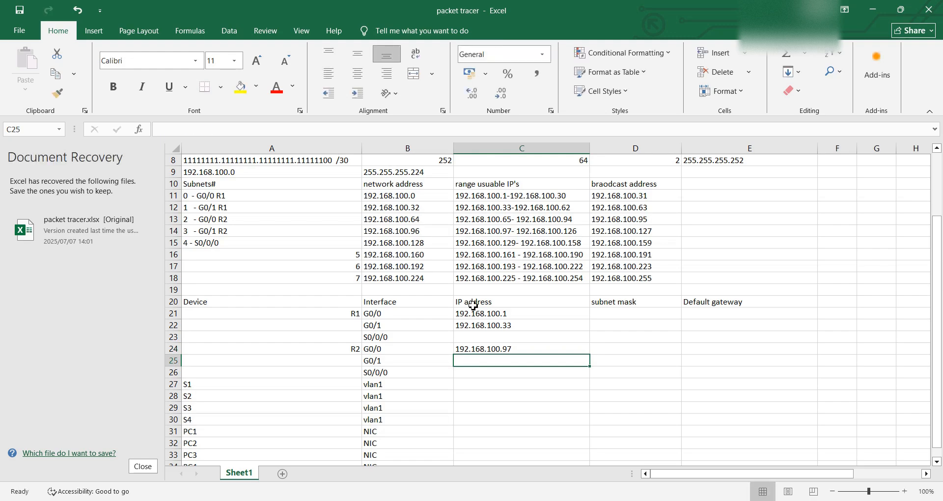
{"action": "type", "text": "192"}
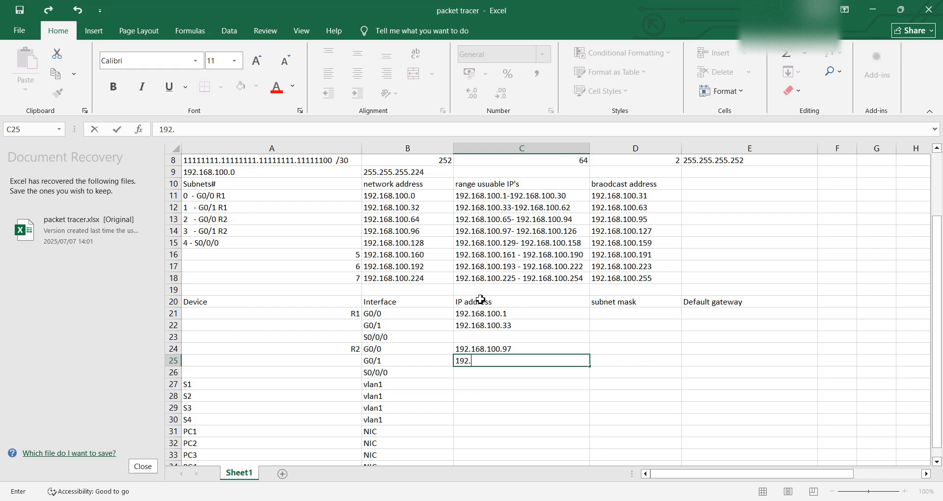
{"action": "type", "text": ".168.100"}
{"action": "left_click", "coordinate": [509, 361]}
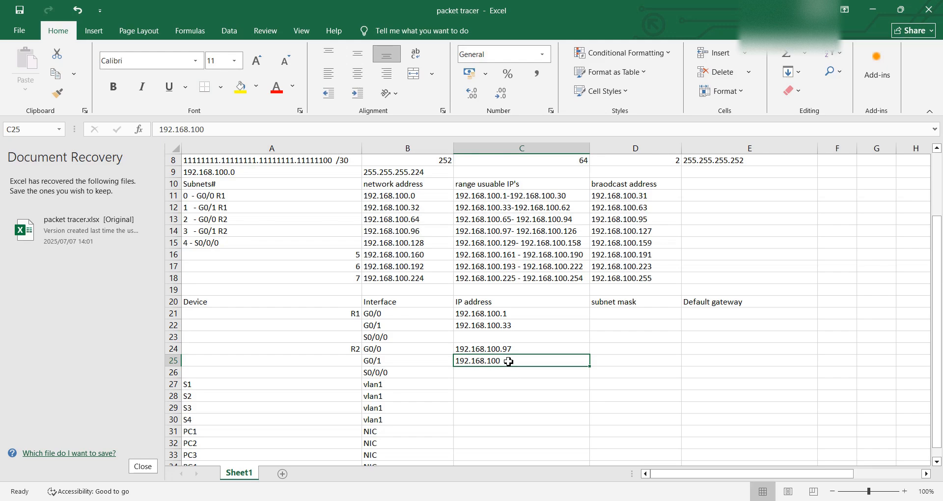
{"action": "left_click", "coordinate": [224, 127]}
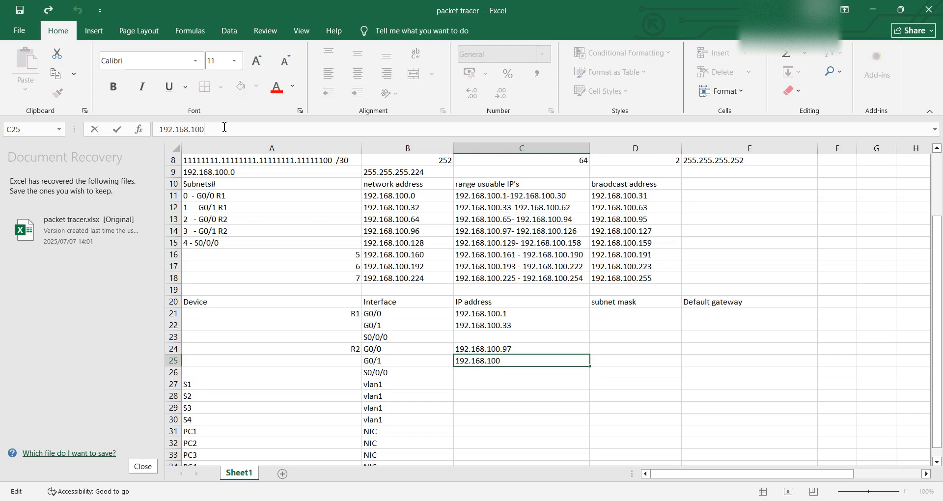
{"action": "type", "text": "97"}
Correct the IP address of R2's G0/0 interface in C24 to 192.168.100.65.
{"action": "left_click", "coordinate": [525, 347]}
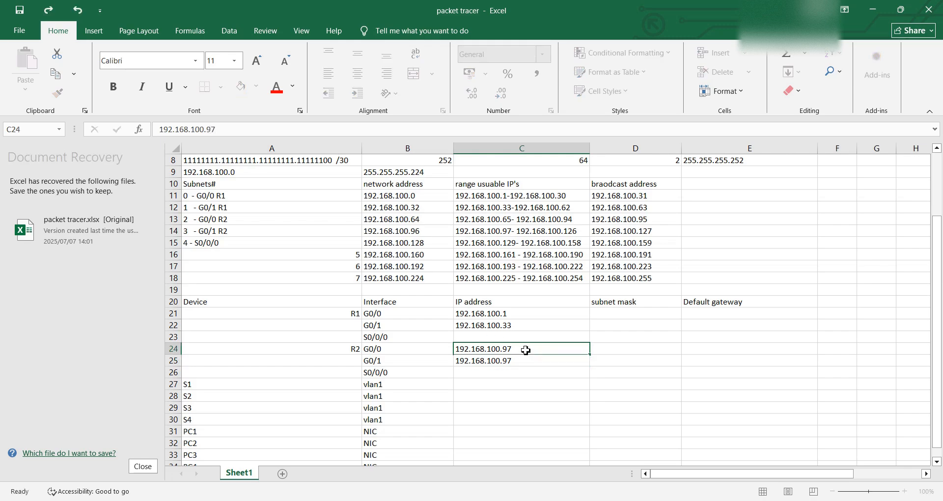
{"action": "left_click", "coordinate": [230, 133]}
{"action": "key", "text": "BackSpace"}
{"action": "key", "text": "BackSpace"}
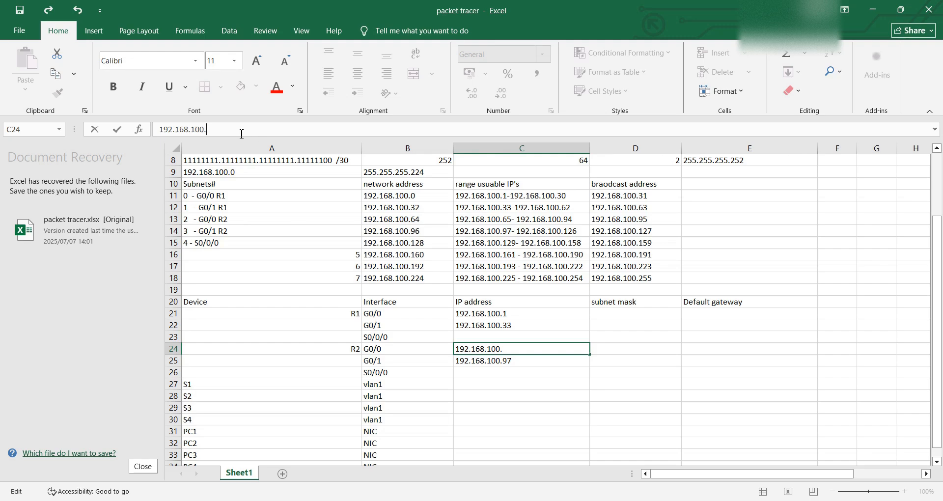
{"action": "type", "text": "65"}
{"action": "key", "text": "Return"}
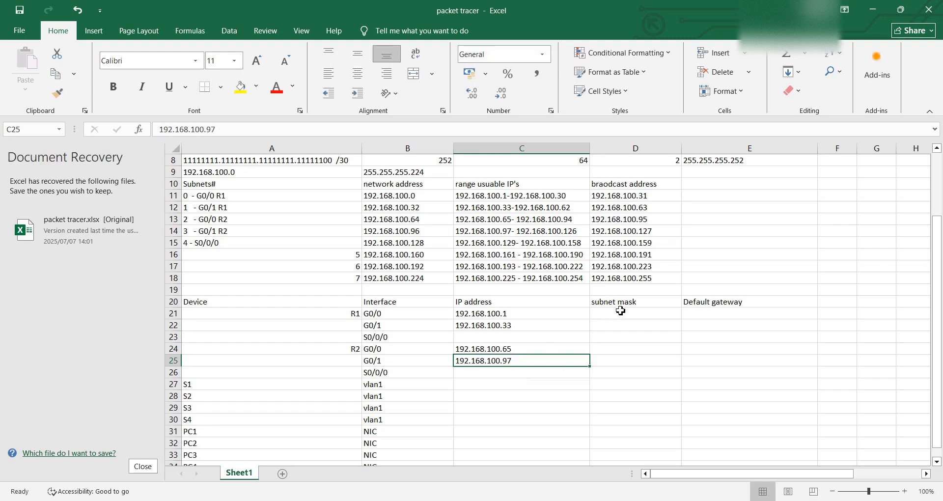
Enter the subnet mask 255.255.255.224 in D21 and D22 for R1's G0/0 and G0/1 interfaces.
{"action": "left_click", "coordinate": [617, 315]}
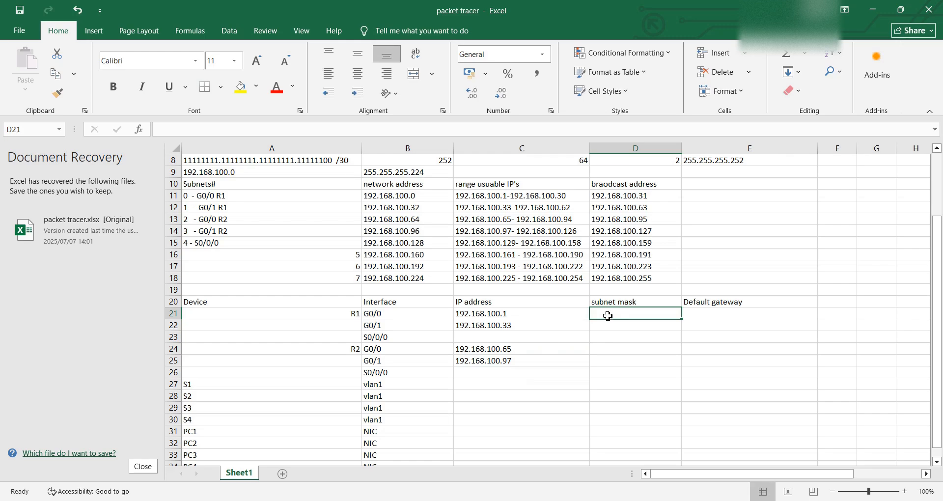
{"action": "type", "text": "255.255.255.224"}
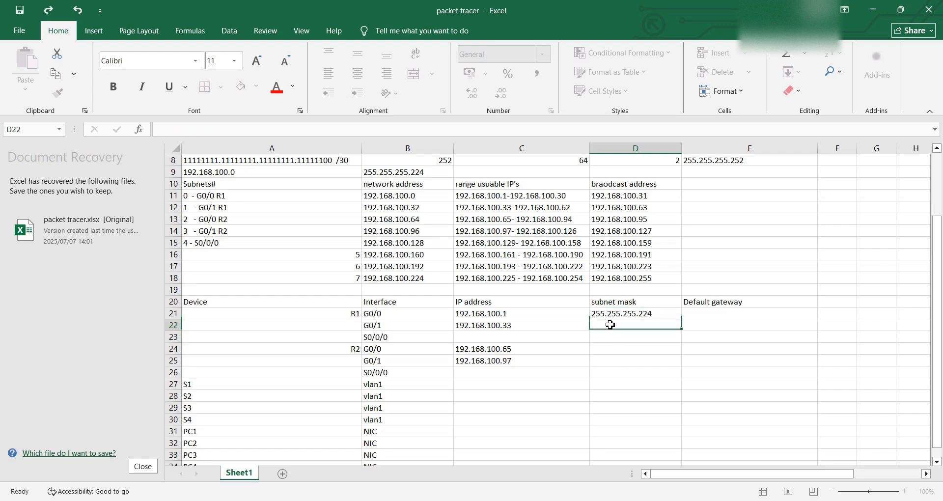
{"action": "left_click", "coordinate": [611, 325]}
{"action": "type", "text": "255.255"}
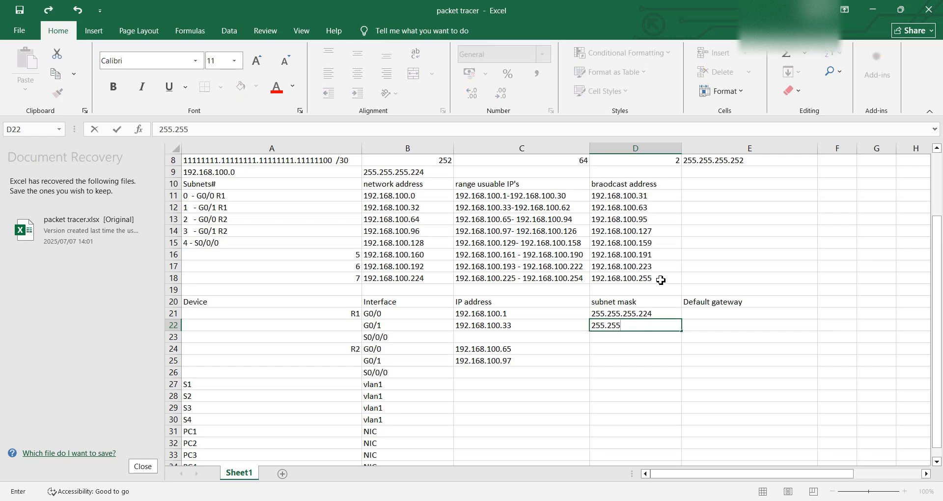
{"action": "type", "text": ".255."}
{"action": "type", "text": "2243"}
Enter the subnet mask 255.255.255.224 in D24 and D25 for R2's G0/0 and G0/1 interfaces.
{"action": "left_click", "coordinate": [601, 348]}
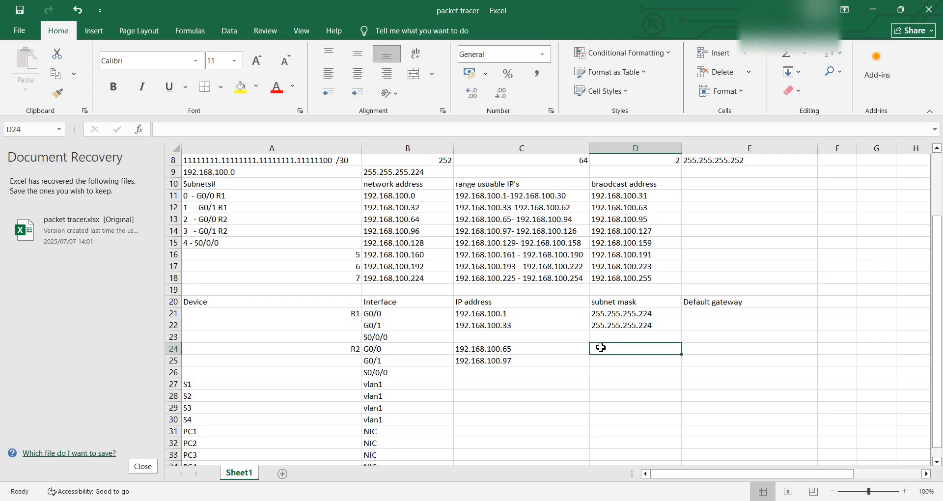
{"action": "type", "text": "255.255"}
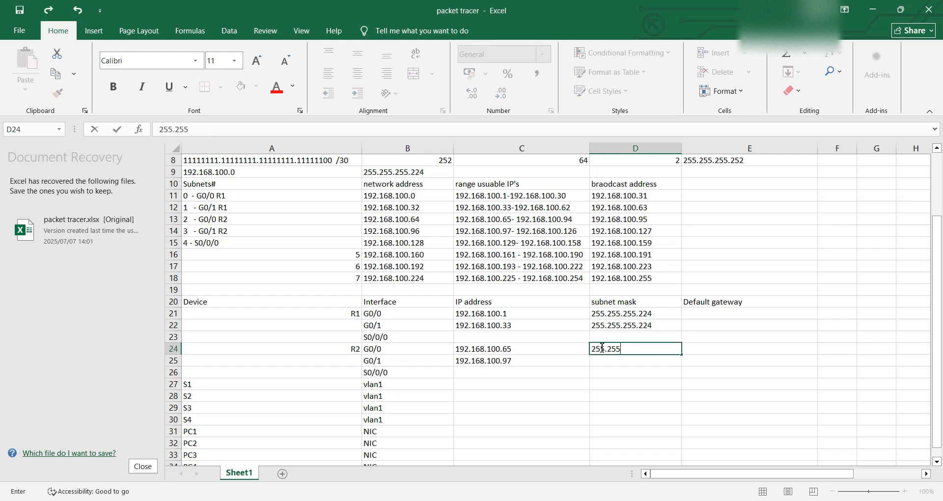
{"action": "type", "text": ".255.224"}
{"action": "key", "text": "Return"}
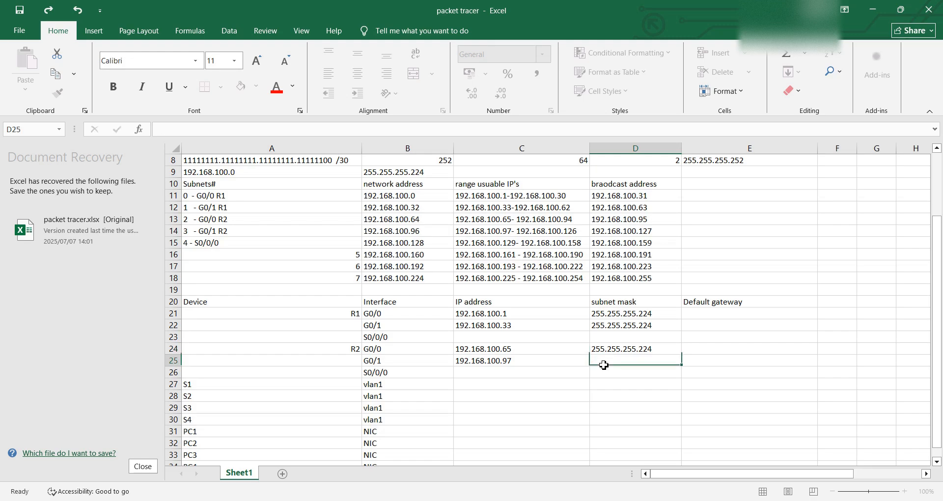
{"action": "type", "text": "255.255.255.224"}
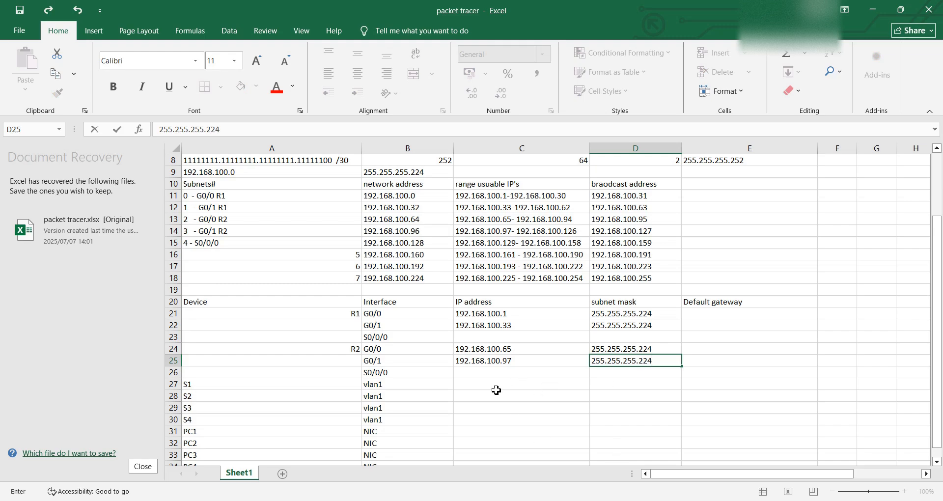
Check the switch addressing guidelines in Packet Tracer and enter 192.168.100.2 in Excel cell C27 as S1's vlan1 IP address.
{"action": "mouse_move", "coordinate": [633, 500]}
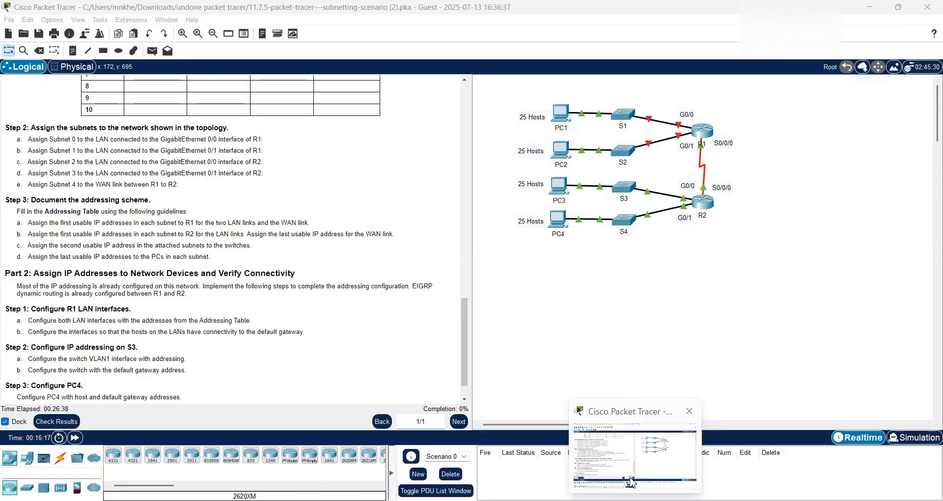
{"action": "left_click", "coordinate": [629, 482]}
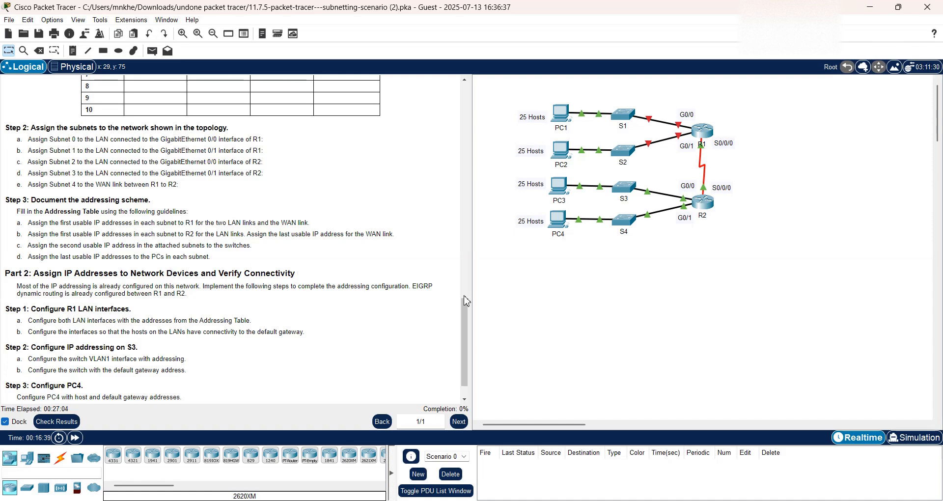
{"action": "mouse_move", "coordinate": [592, 497]}
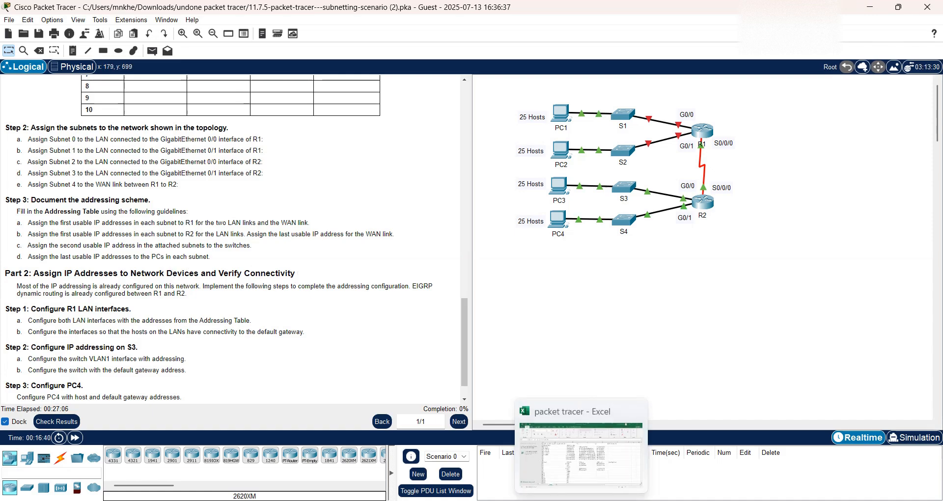
{"action": "left_click", "coordinate": [578, 471]}
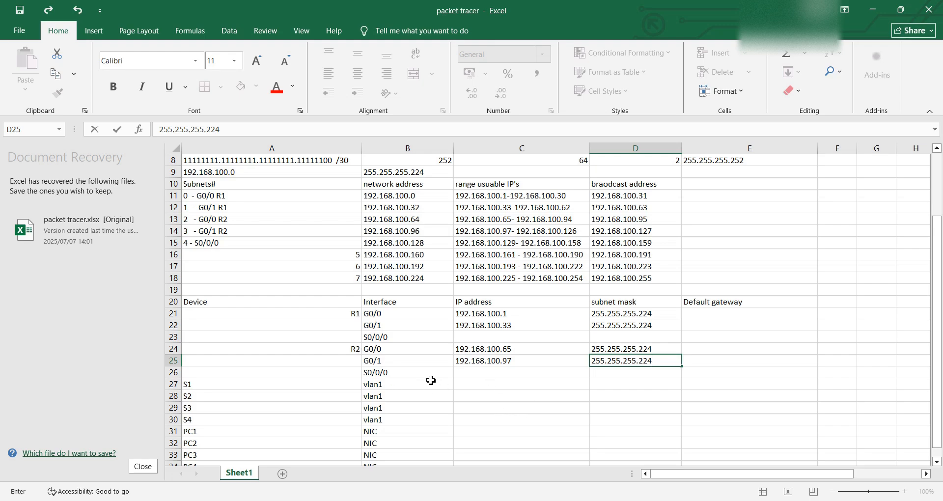
{"action": "left_click", "coordinate": [486, 383]}
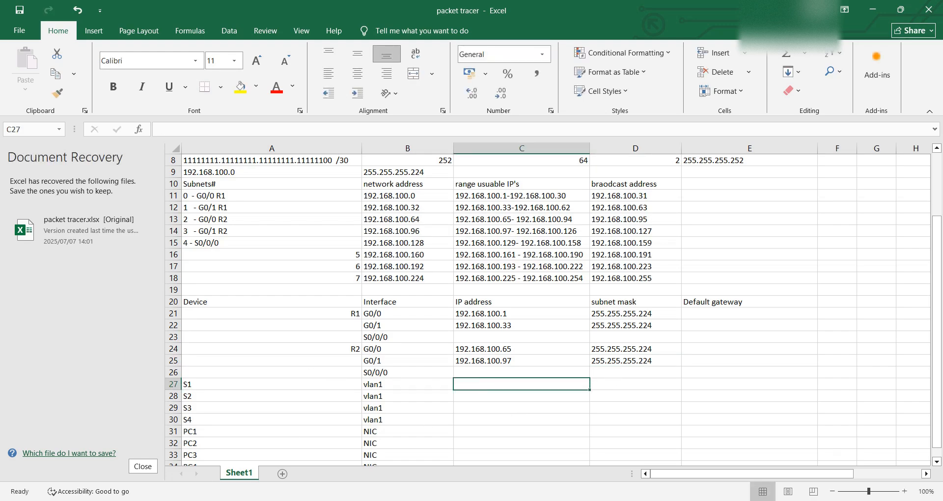
{"action": "key", "text": "alt+Tab"}
{"action": "left_click", "coordinate": [467, 383]}
{"action": "type", "text": "192"}
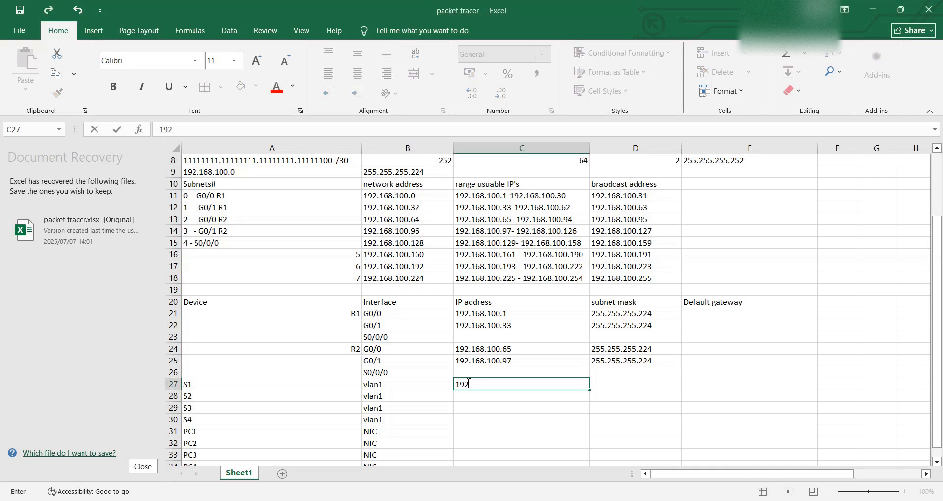
{"action": "type", "text": ".168.100"}
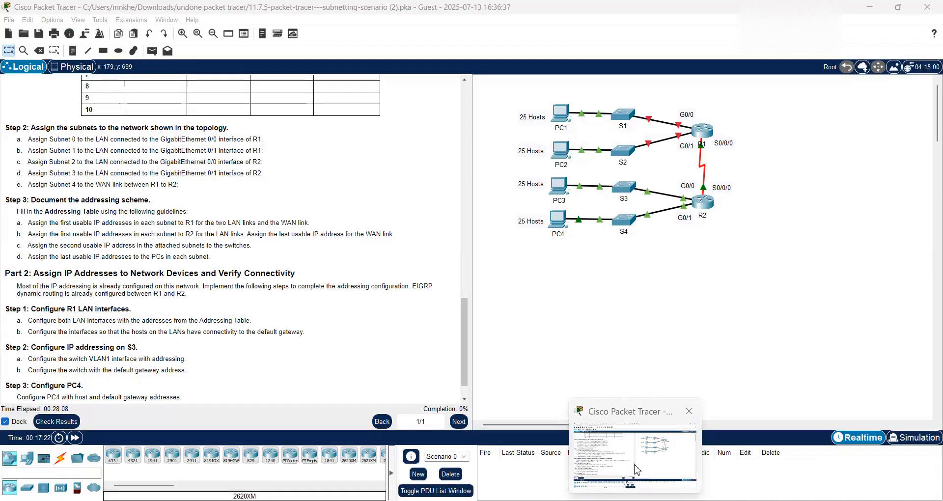
{"action": "left_click", "coordinate": [637, 470]}
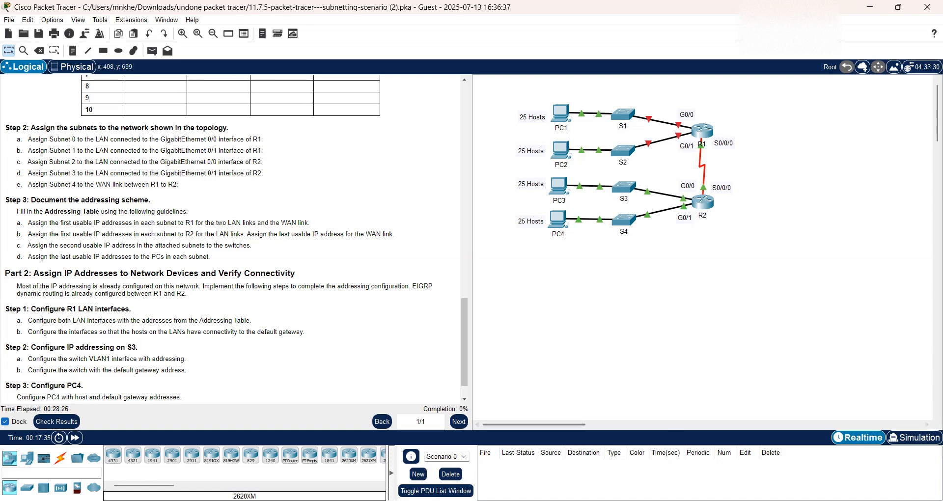
{"action": "left_click", "coordinate": [579, 457]}
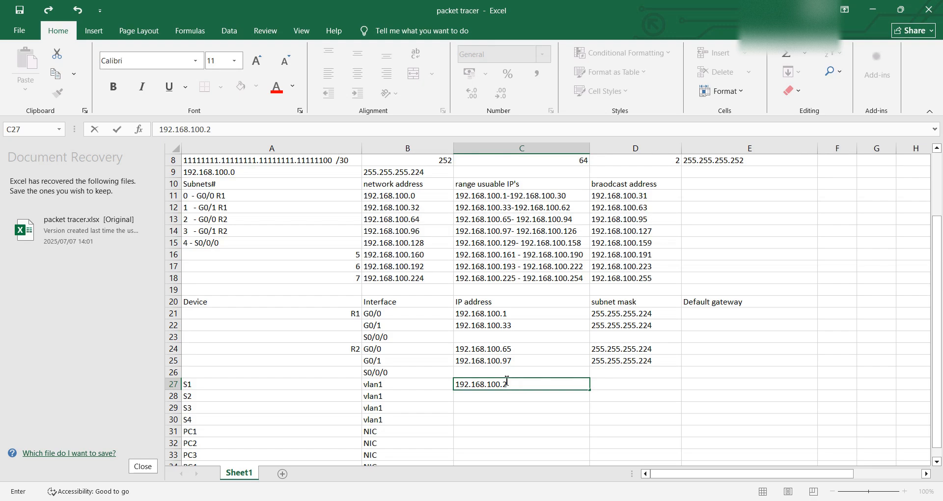
Enter the vlan1 IP addresses 192.168.100.34 for S2, 192.168.100.66 for S3 and 192.168.100.98 for S4 in cells C28 to C30.
{"action": "left_click", "coordinate": [470, 398]}
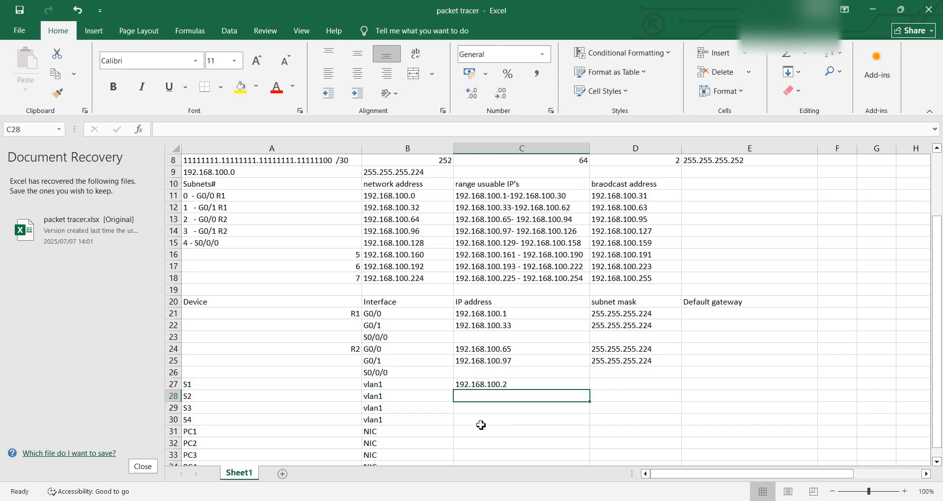
{"action": "type", "text": "192"}
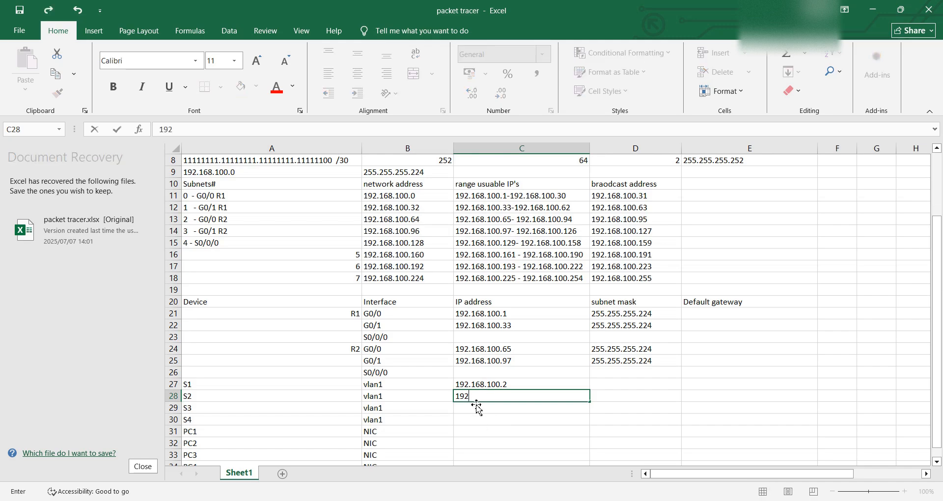
{"action": "type", "text": ".168.100.34"}
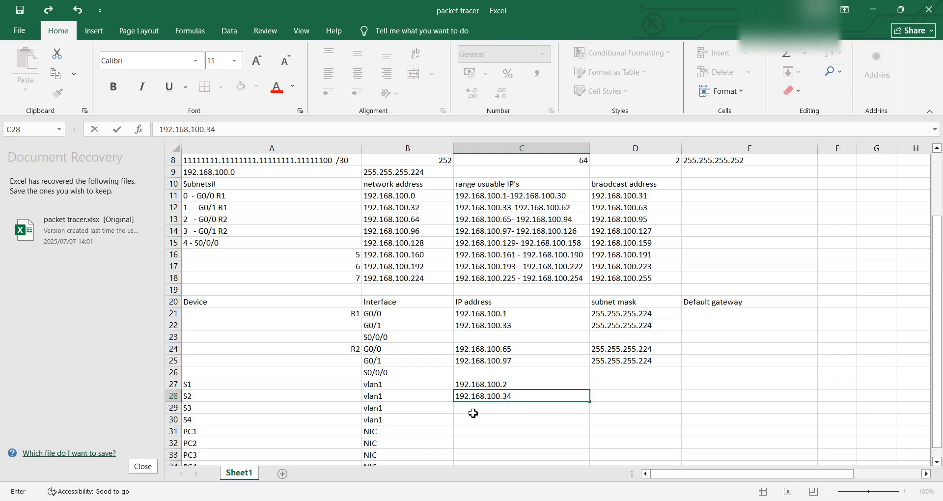
{"action": "left_click", "coordinate": [471, 408]}
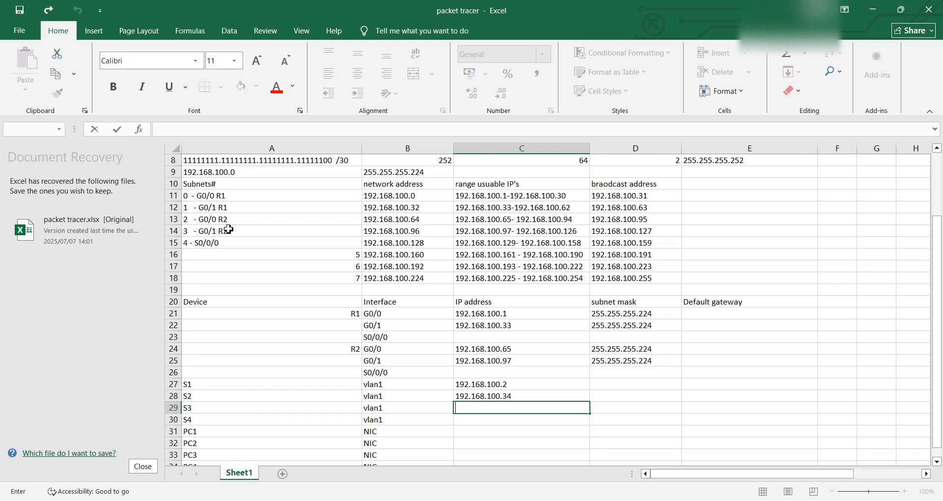
{"action": "type", "text": "192.168.100.66"}
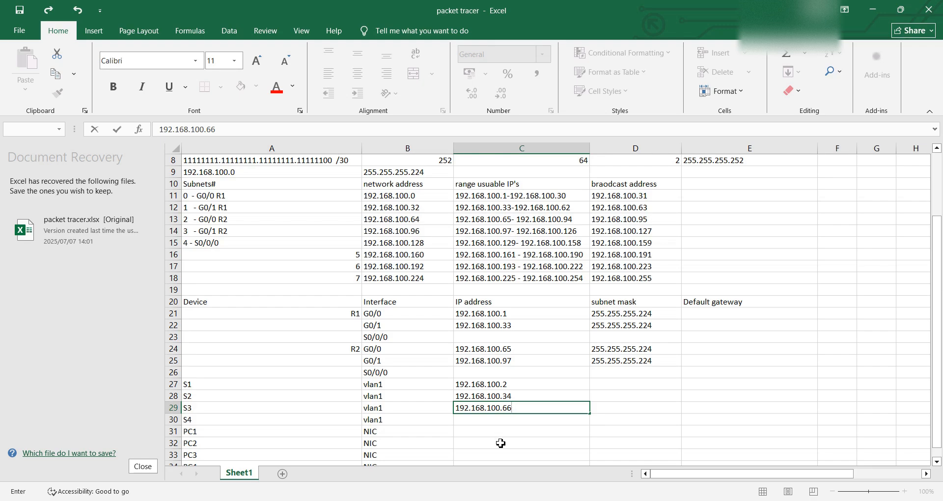
{"action": "left_click", "coordinate": [467, 418]}
{"action": "type", "text": "192"}
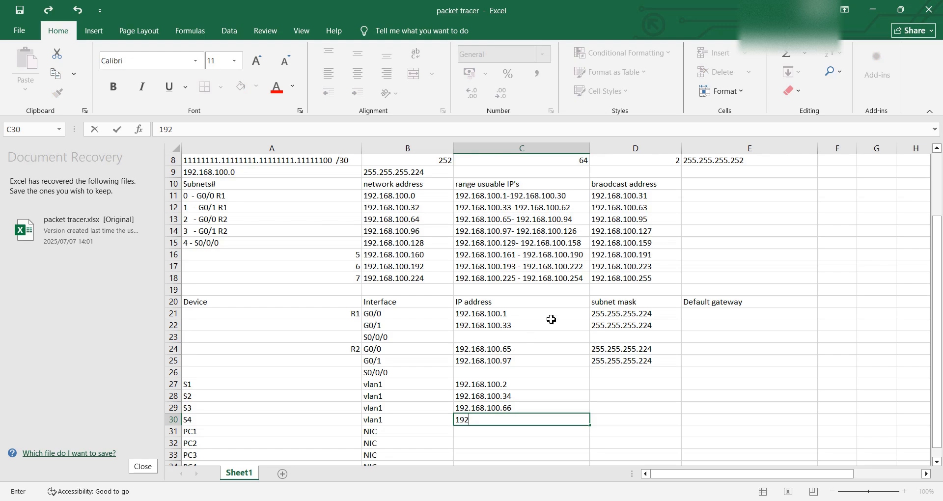
{"action": "type", "text": ".168.100.98"}
Enter the subnet mask 255.255.255.224 in cell D27 for S1's vlan1 interface.
{"action": "left_click", "coordinate": [614, 384]}
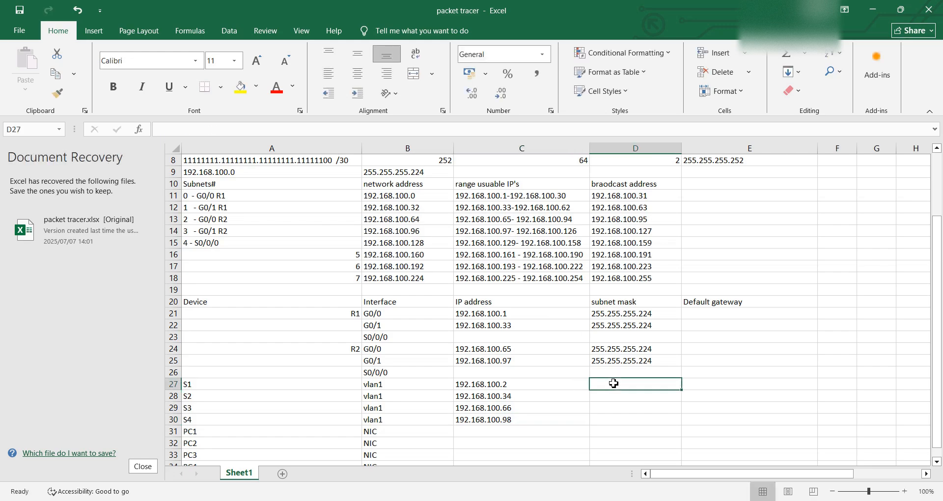
{"action": "type", "text": "255.255."}
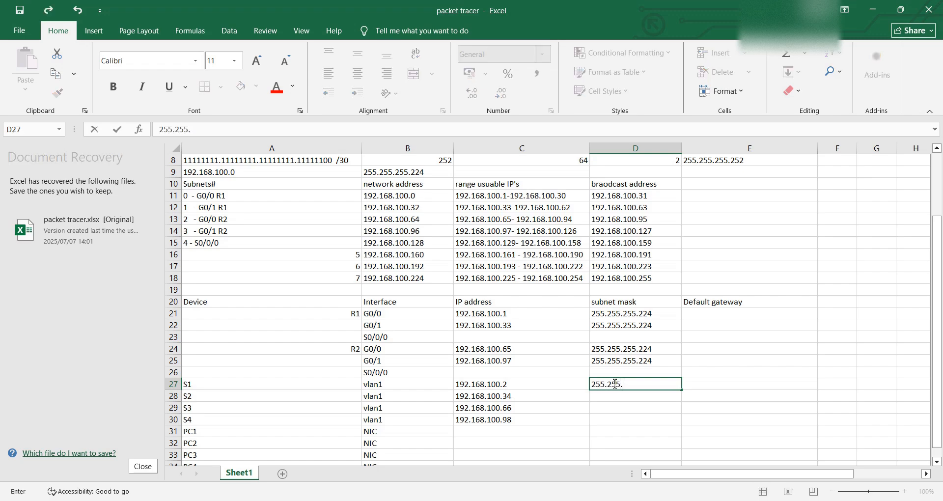
{"action": "type", "text": "255.224"}
{"action": "left_click", "coordinate": [615, 400]}
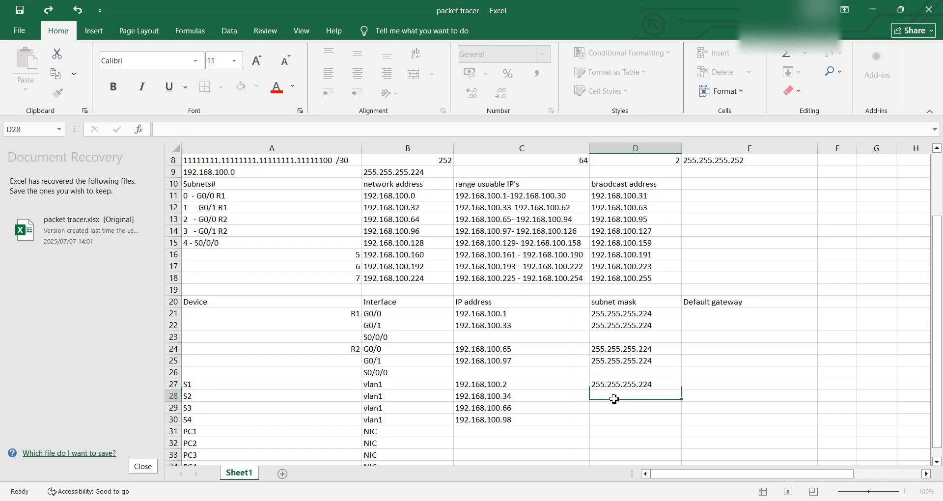
Enter the subnet mask 255.255.255.224 in cells D28 to D30 for the vlan1 interfaces of S2, S3 and S4.
{"action": "type", "text": "255.255.255.22"}
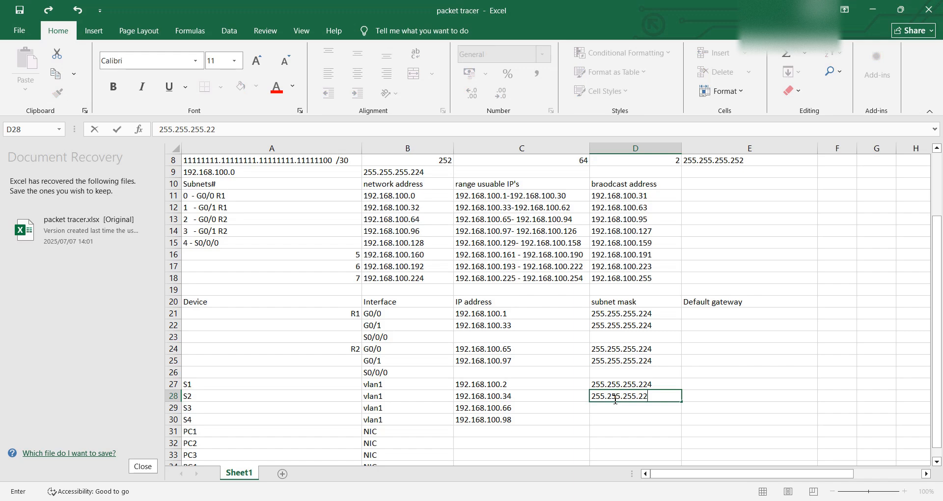
{"action": "type", "text": "4"}
{"action": "left_click", "coordinate": [608, 409]}
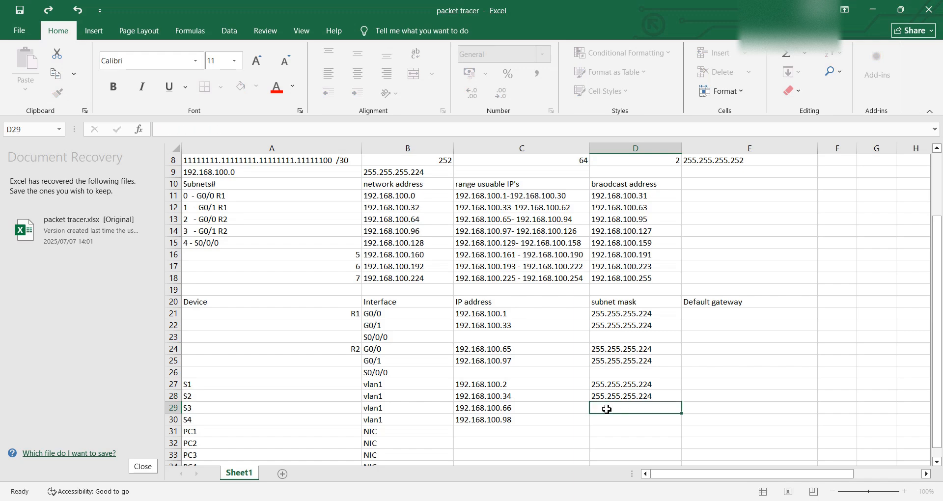
{"action": "type", "text": "255.2"}
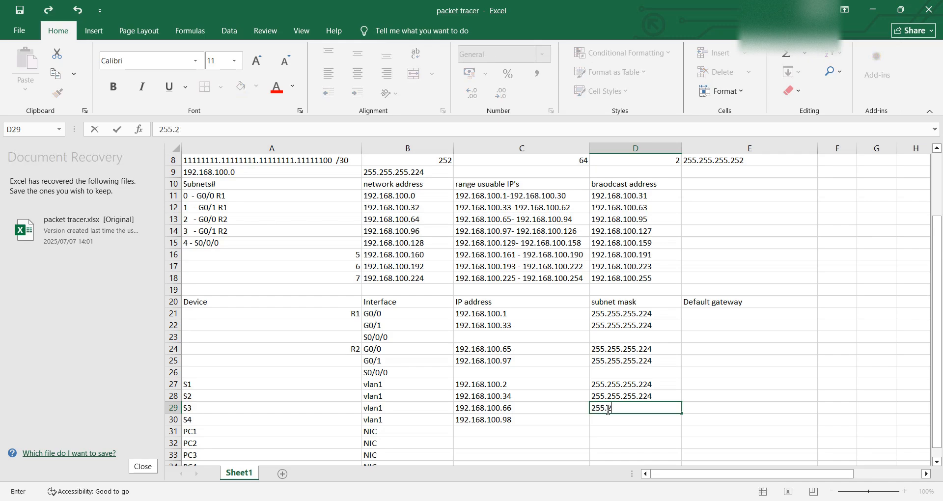
{"action": "type", "text": "55.255.224"}
{"action": "left_click", "coordinate": [603, 422]}
{"action": "type", "text": "25"}
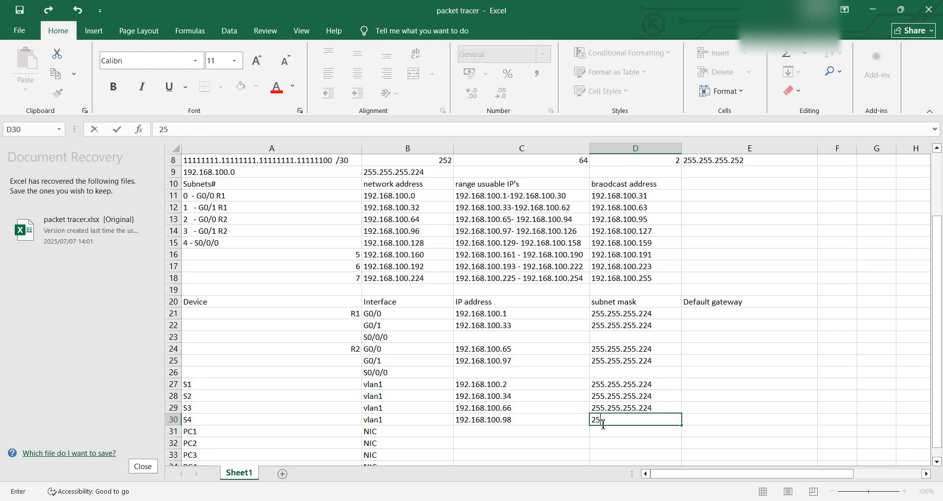
{"action": "type", "text": "5.255.255.224"}
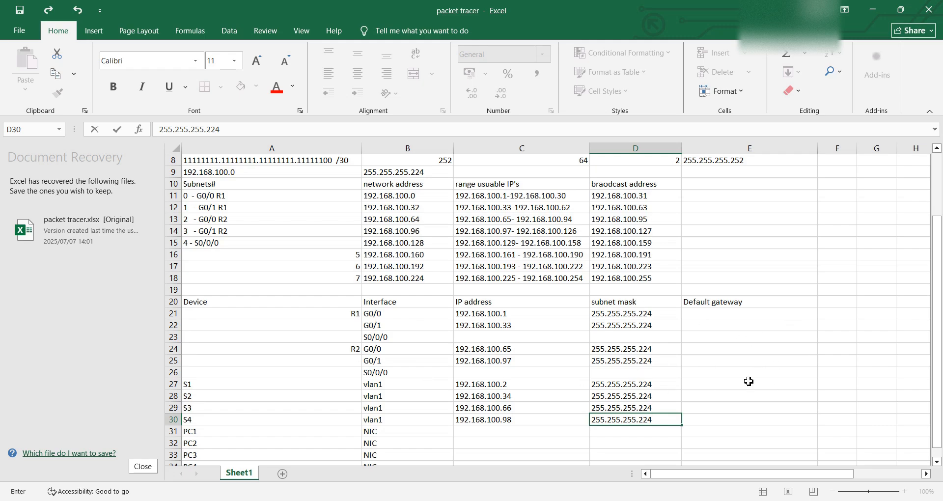
Enter NIC as the default gateway for the G0/0 and G0/1 interfaces of R1 and R2 in E21, E22, E24 and E25.
{"action": "left_click", "coordinate": [718, 316]}
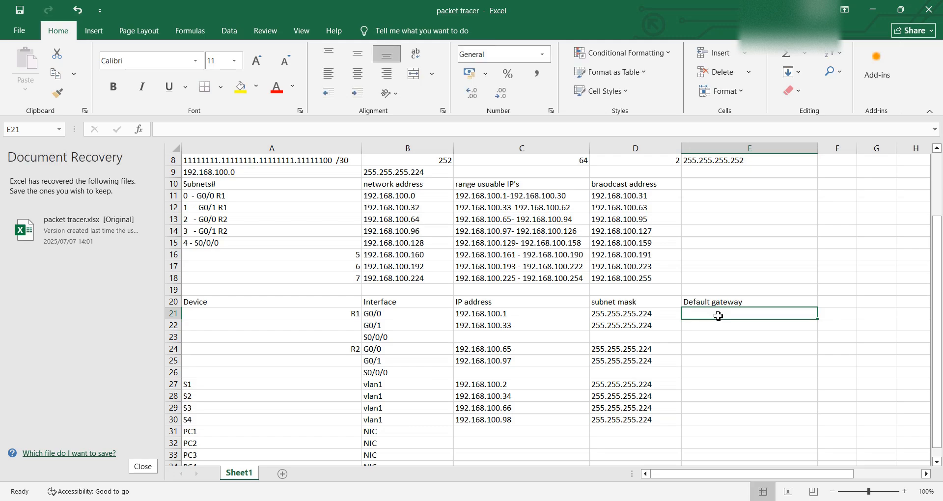
{"action": "type", "text": "NIC"}
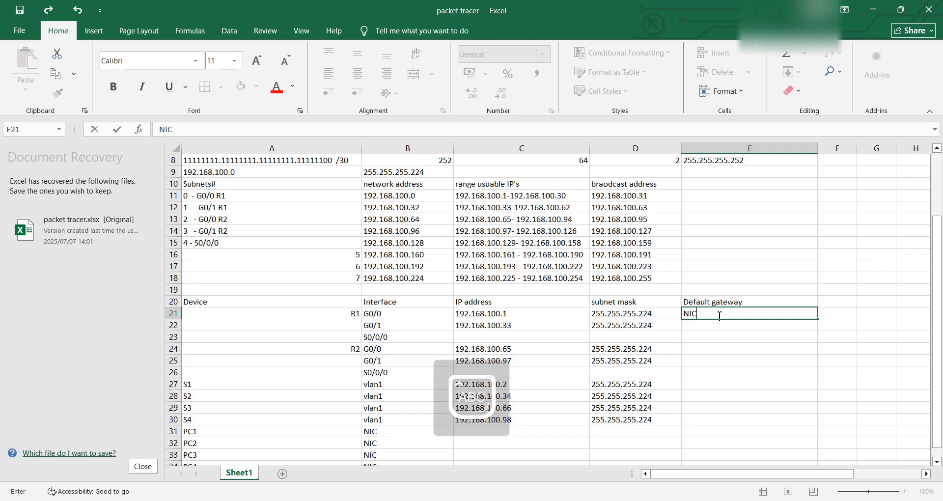
{"action": "key", "text": "Return"}
{"action": "type", "text": "NIC"}
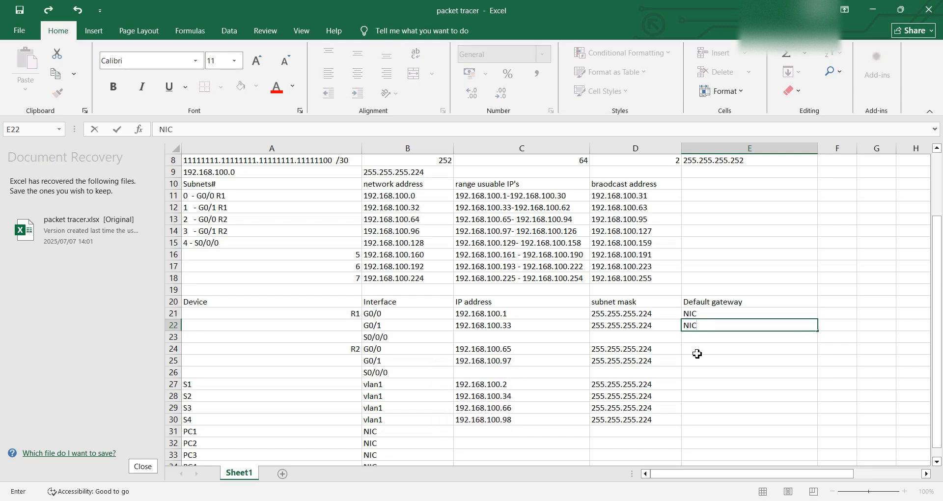
{"action": "left_click", "coordinate": [696, 350]}
{"action": "type", "text": "NIC"}
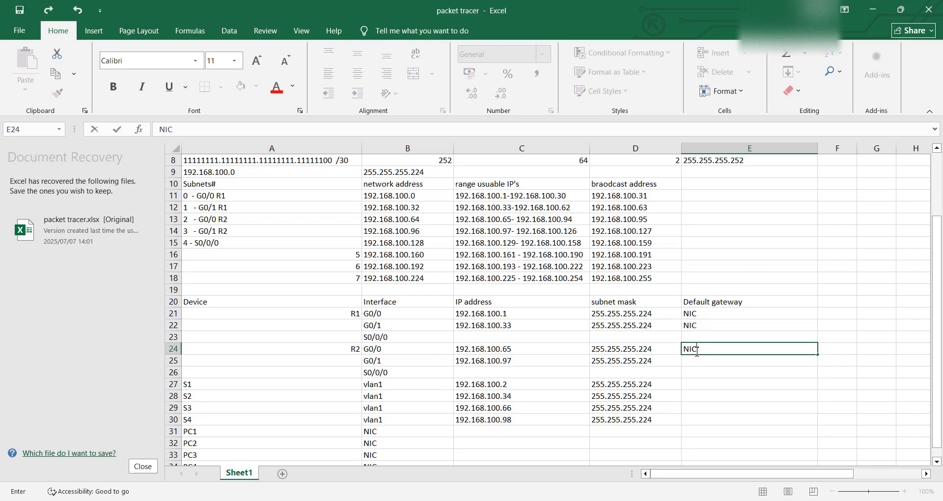
{"action": "left_click", "coordinate": [693, 360]}
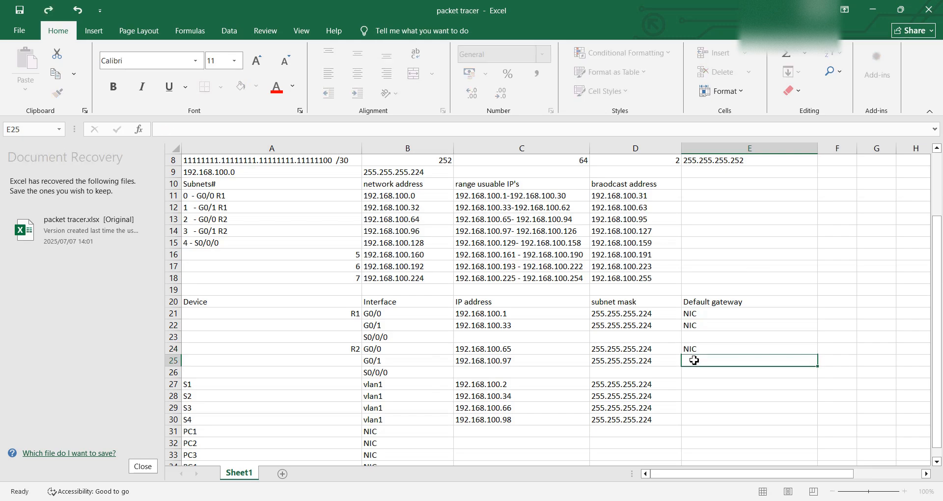
{"action": "type", "text": "NIC"}
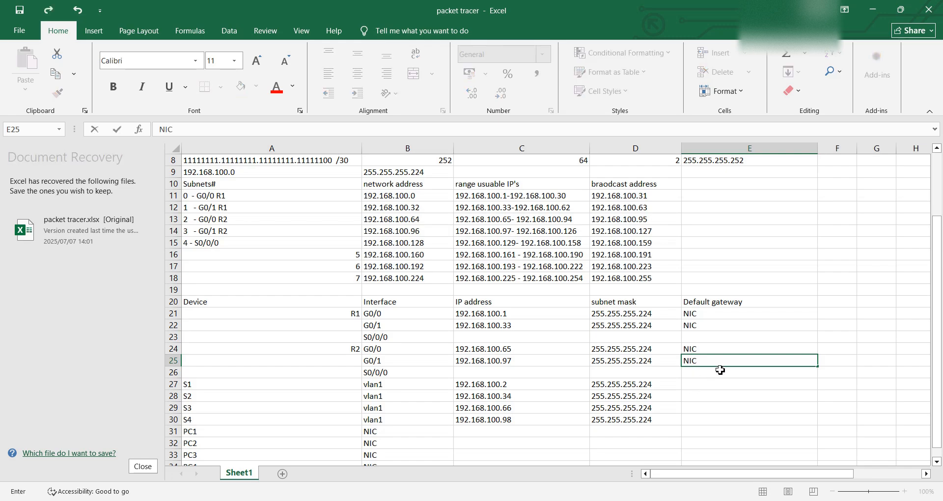
{"action": "key", "text": "Caps_Lock"}
Check the PC addressing guideline in Packet Tracer and enter 192.168.100.30 in Excel cell C31 as PC1's IP address.
{"action": "left_click", "coordinate": [937, 462]}
{"action": "left_click", "coordinate": [937, 462]}
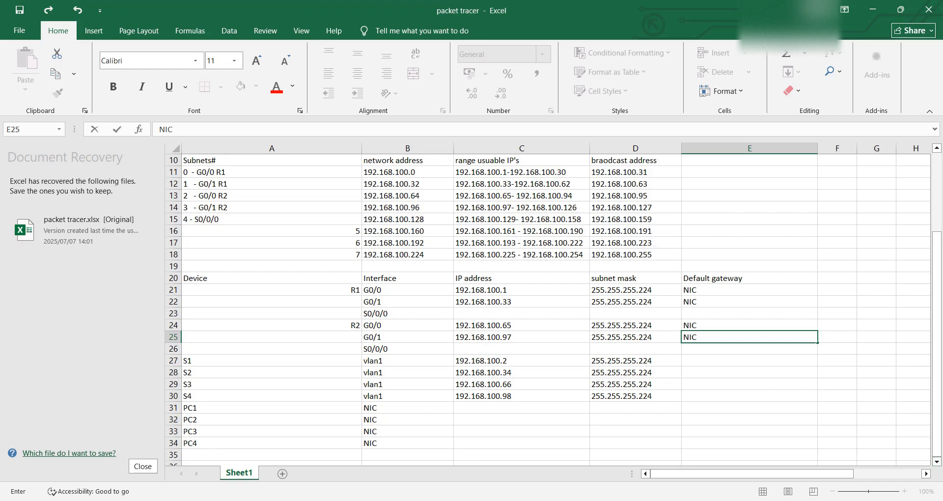
{"action": "left_click", "coordinate": [637, 491]}
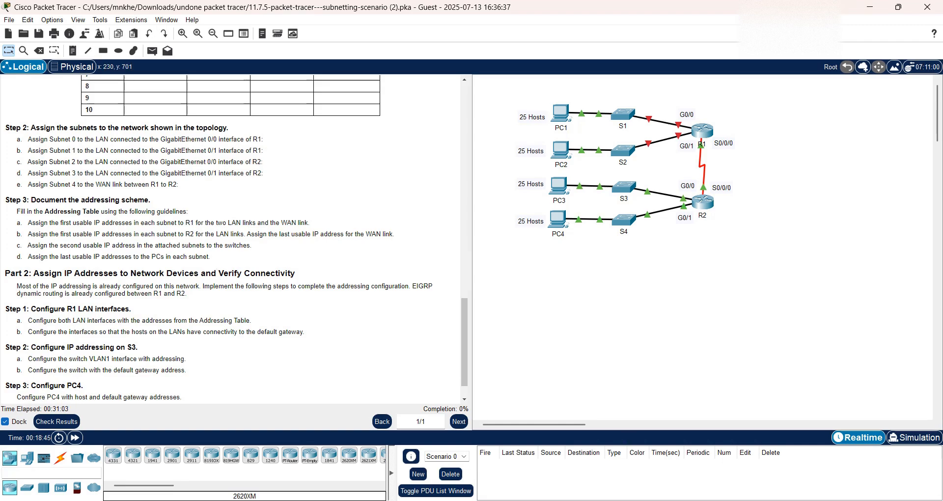
{"action": "left_click", "coordinate": [576, 450]}
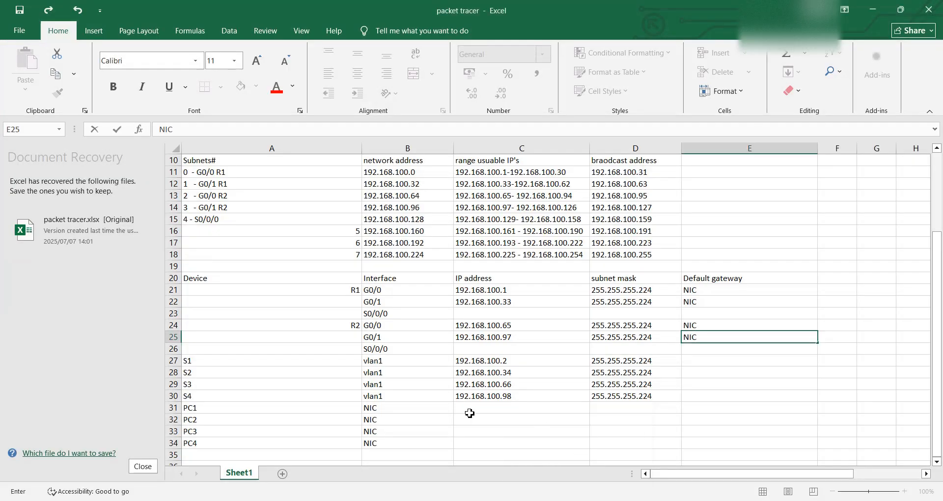
{"action": "left_click", "coordinate": [469, 412]}
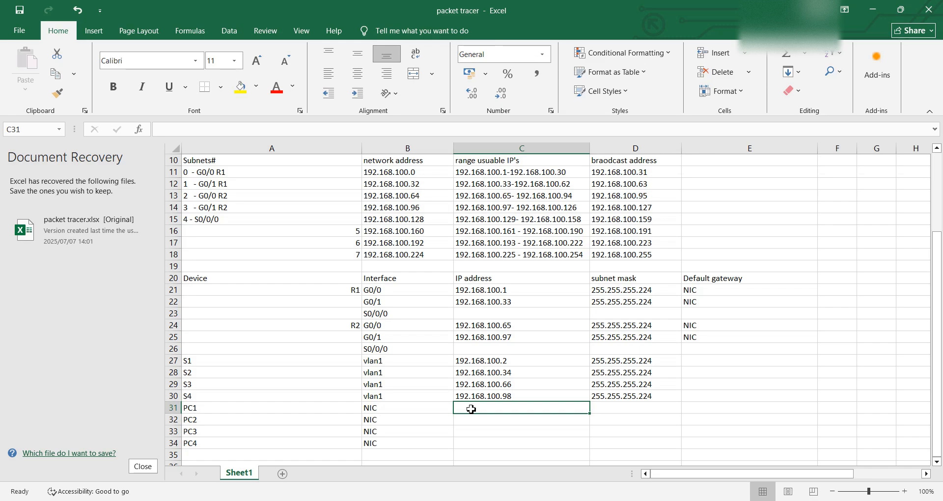
{"action": "type", "text": "192"}
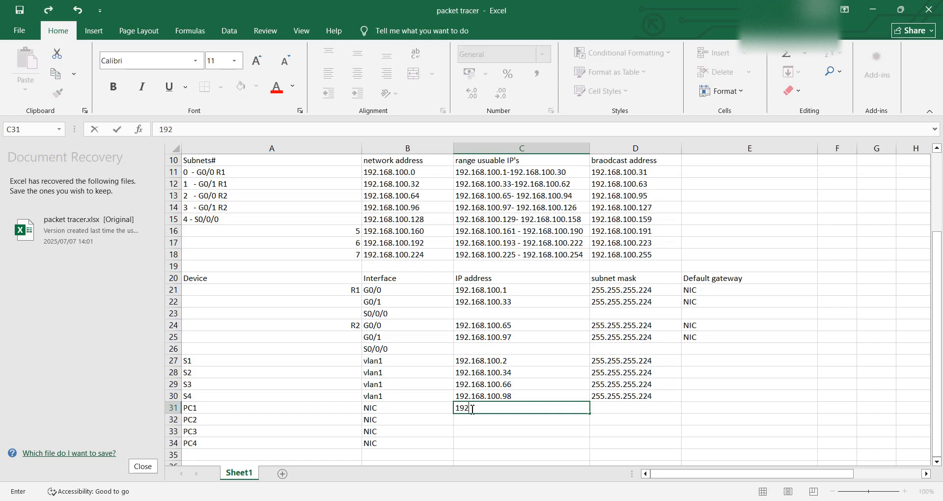
{"action": "type", "text": ".168.100.30"}
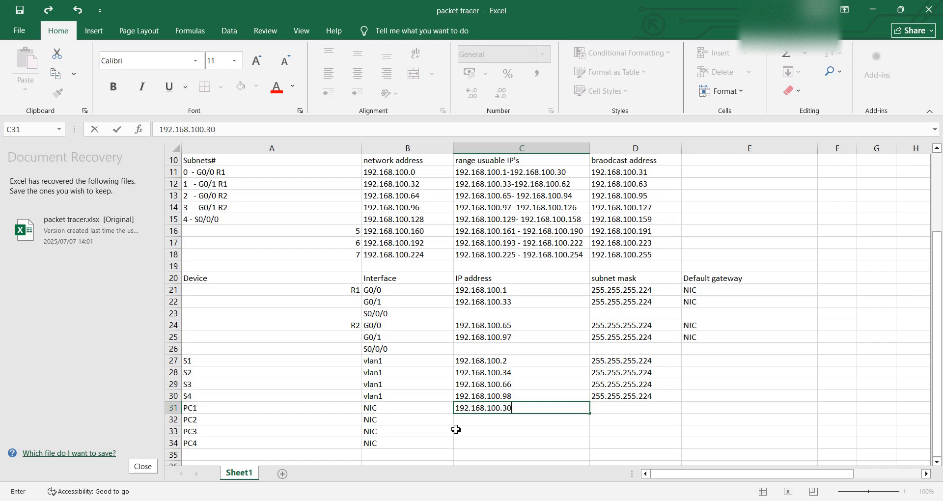
Enter the IP addresses 192.168.100.62 for PC2 in C32 and 192.168.100.126 for PC3 in C33.
{"action": "left_click", "coordinate": [464, 422]}
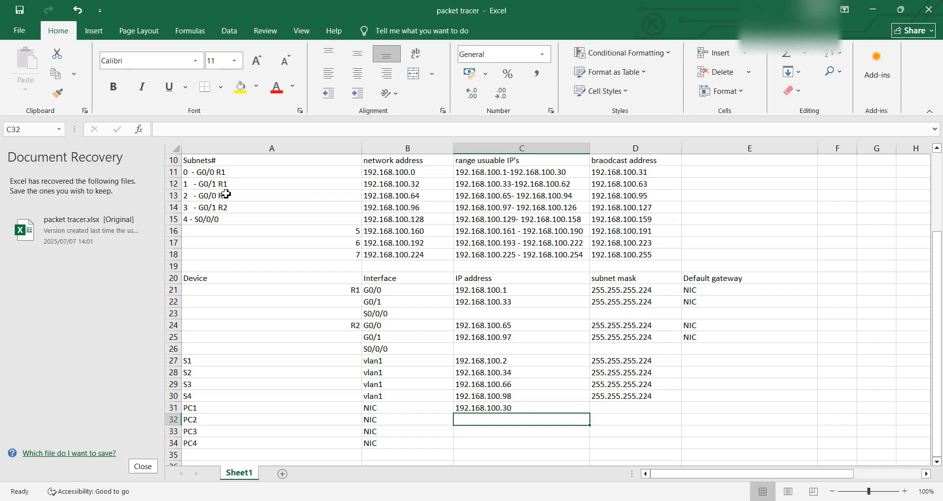
{"action": "type", "text": "192.1"}
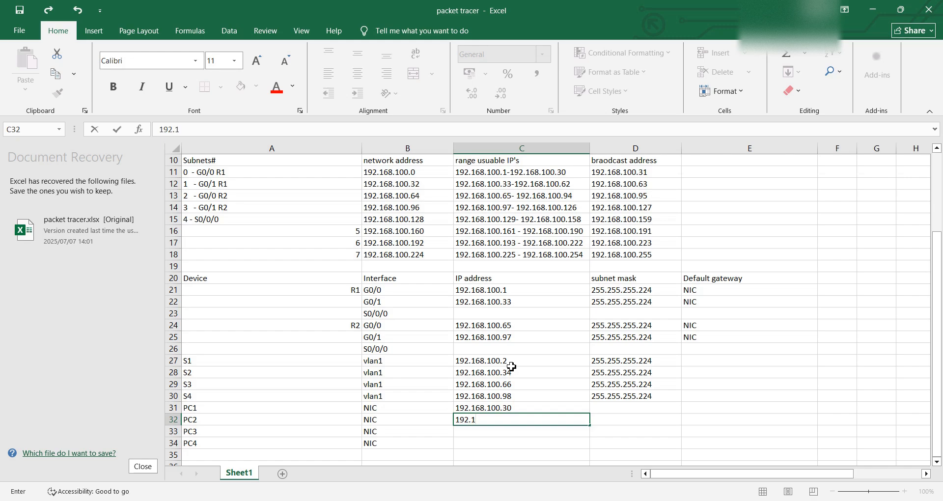
{"action": "type", "text": "68.100"}
{"action": "type", "text": ".62"}
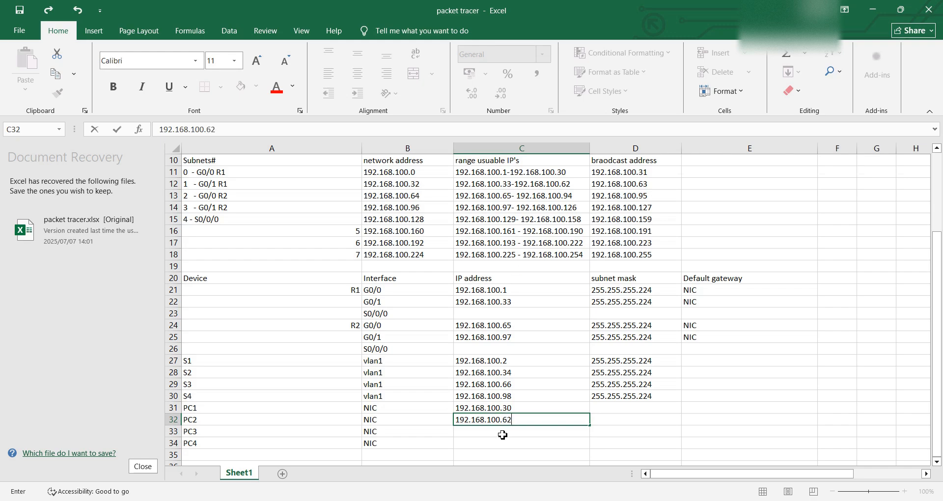
{"action": "key", "text": "Return"}
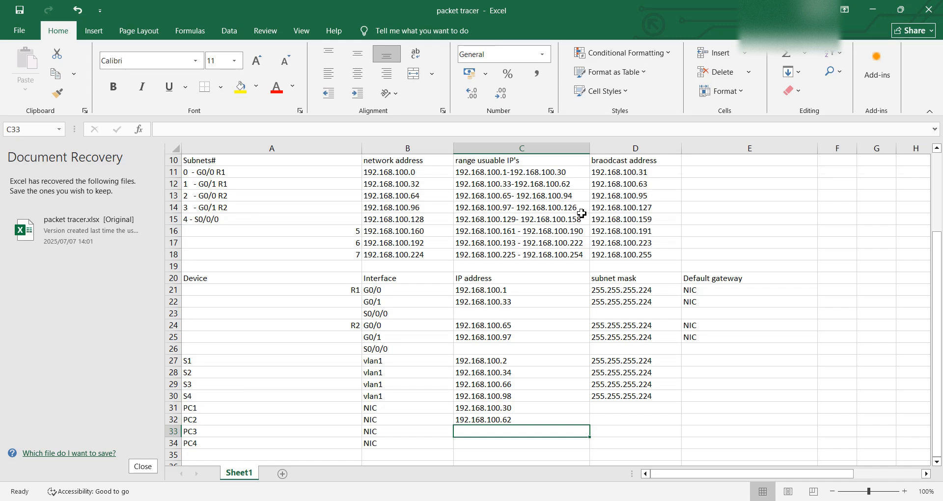
{"action": "type", "text": "192"}
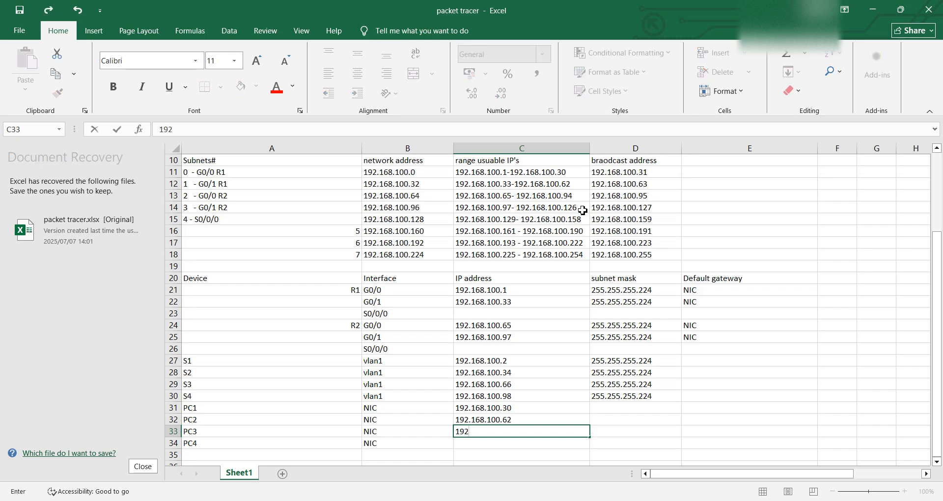
{"action": "type", "text": ".168.100.126"}
Enter 192.168.100.158 in cell C34 as PC4's IP address.
{"action": "left_click", "coordinate": [468, 444]}
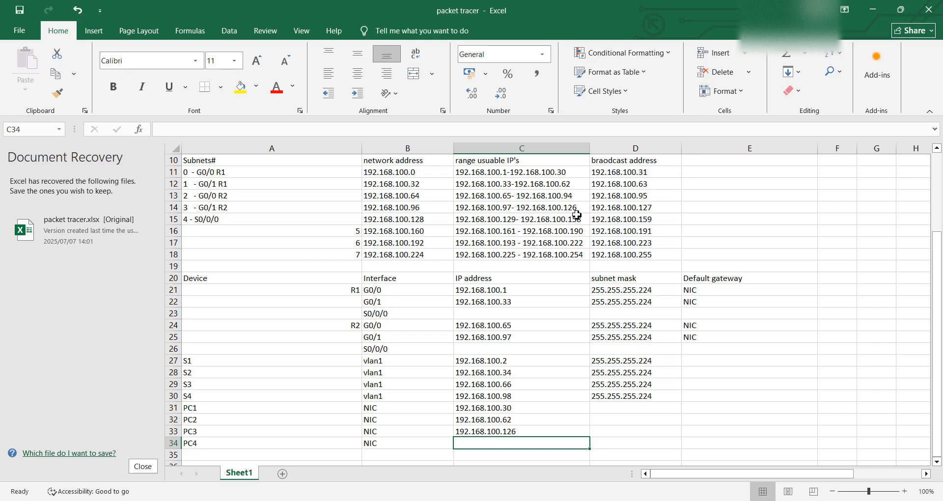
{"action": "type", "text": "192.158"}
{"action": "key", "text": "BackSpace"}
{"action": "key", "text": "BackSpace"}
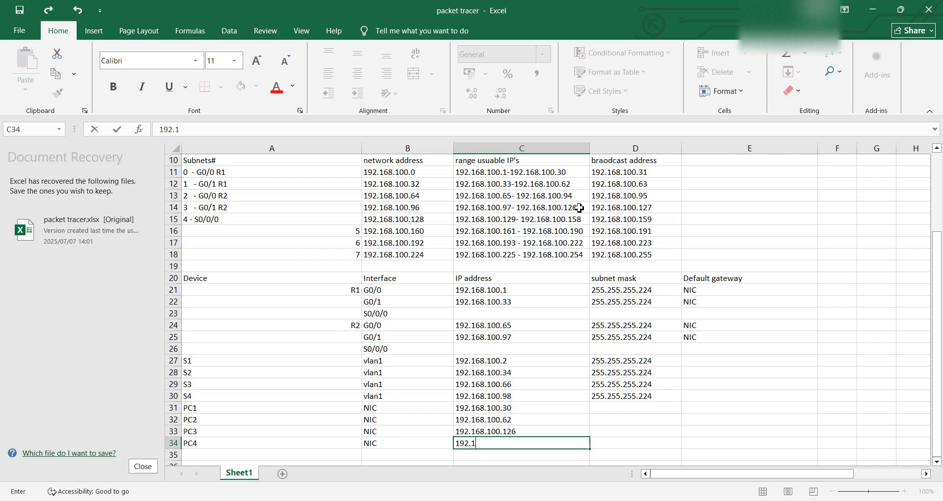
{"action": "type", "text": "68.100.158"}
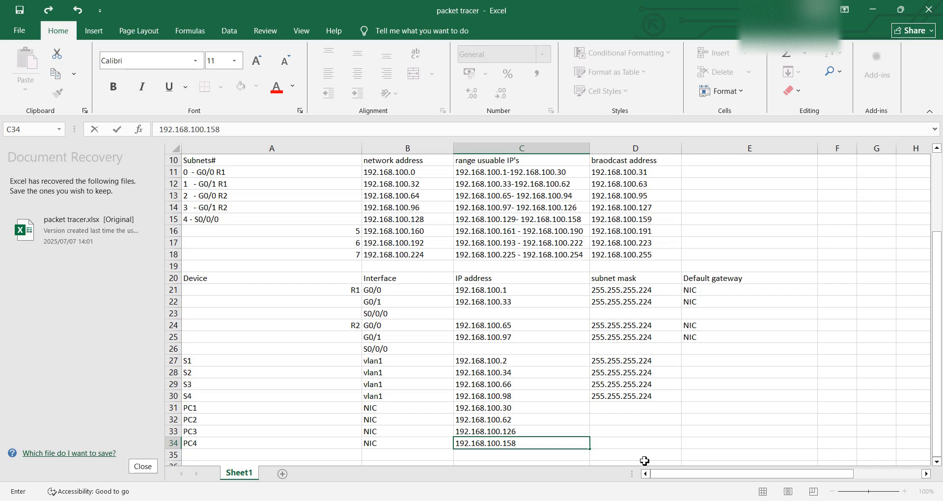
Enter the subnet mask 255.255.255.224 in cells D31 and D32 for PC1 and PC2.
{"action": "left_click", "coordinate": [600, 411]}
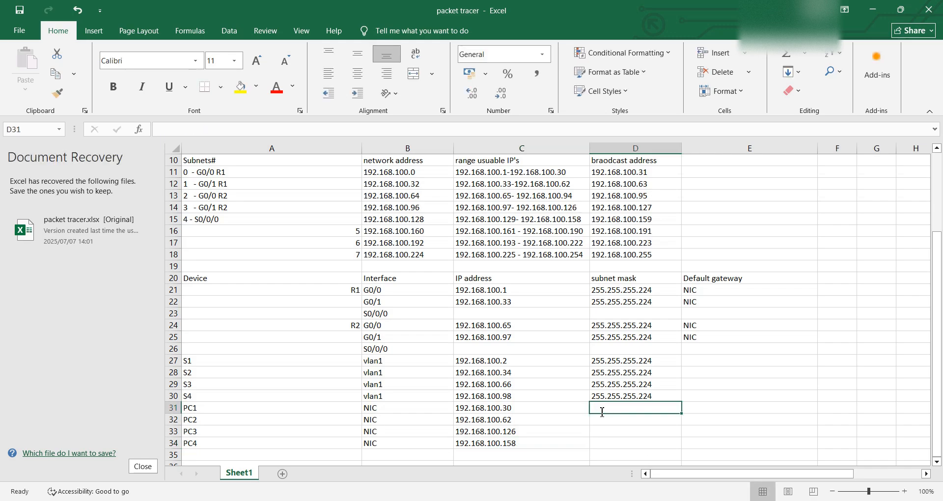
{"action": "type", "text": "1"}
{"action": "type", "text": "55"}
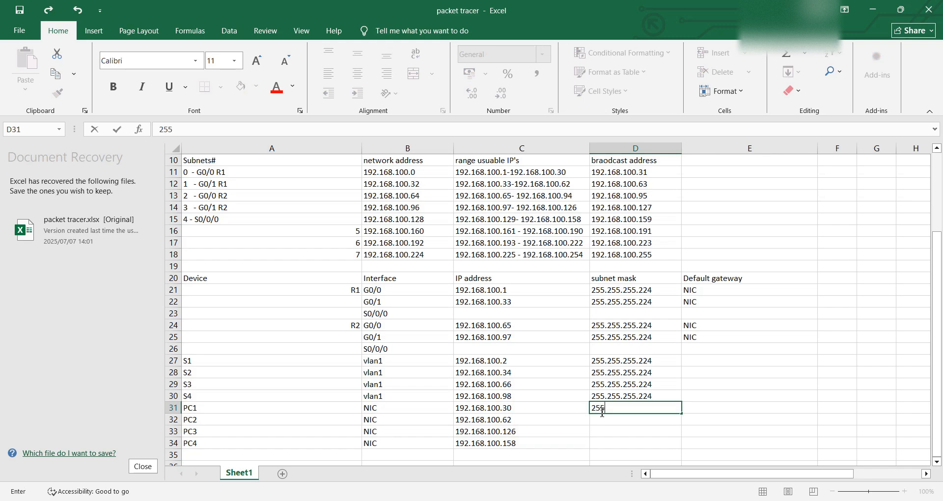
{"action": "type", "text": ".255.2"}
{"action": "type", "text": "55.224"}
{"action": "key", "text": "Return"}
{"action": "type", "text": "2"}
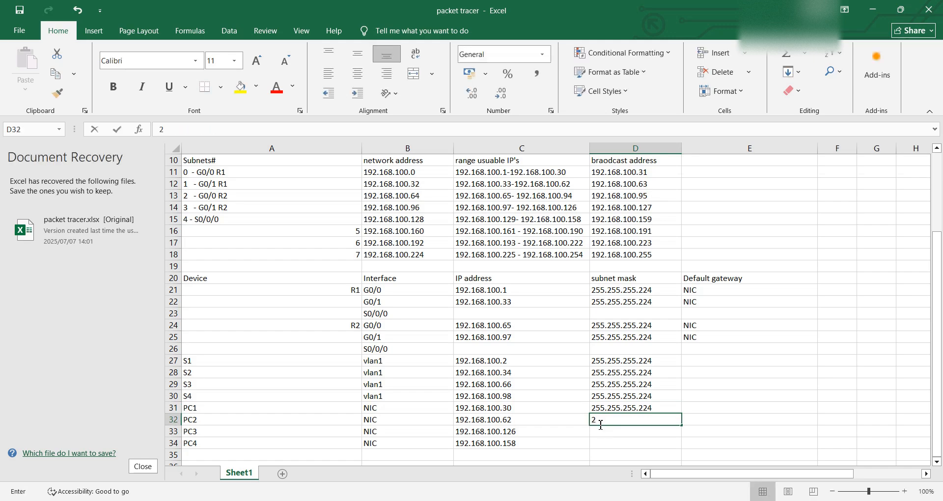
{"action": "type", "text": "55555"}
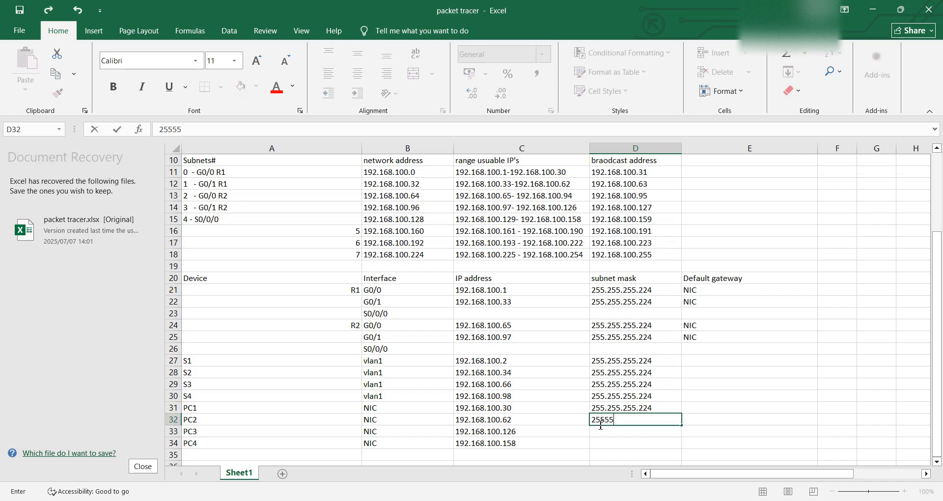
{"action": "key", "text": "BackSpace"}
{"action": "key", "text": "BackSpace"}
{"action": "type", "text": ".255.255.224"}
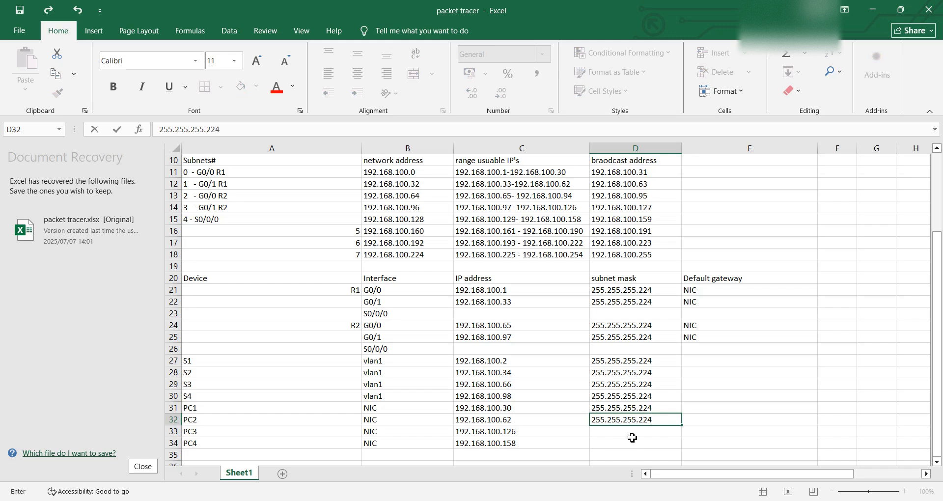
Enter the subnet mask 255.255.255.224 in cells D33 and D34 for PC3 and PC4.
{"action": "left_click", "coordinate": [607, 433]}
{"action": "type", "text": "255"}
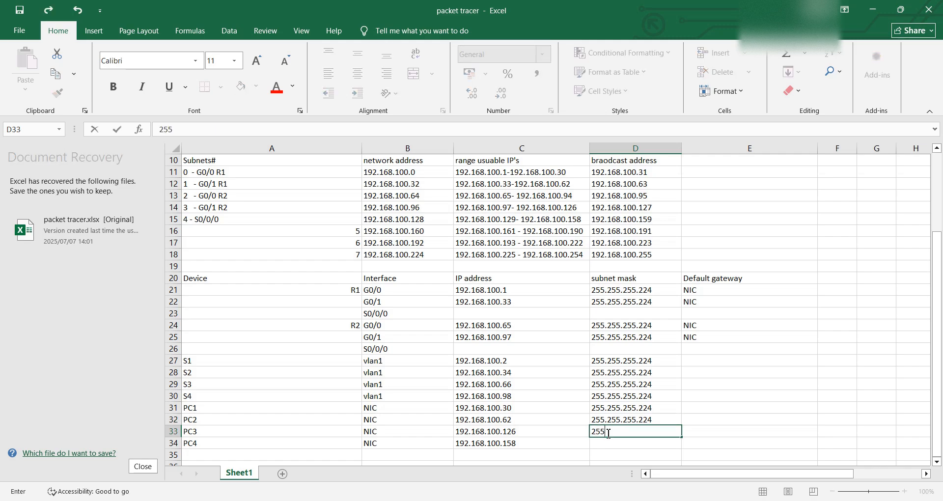
{"action": "type", "text": ".255.255.224"}
{"action": "left_click", "coordinate": [605, 442]}
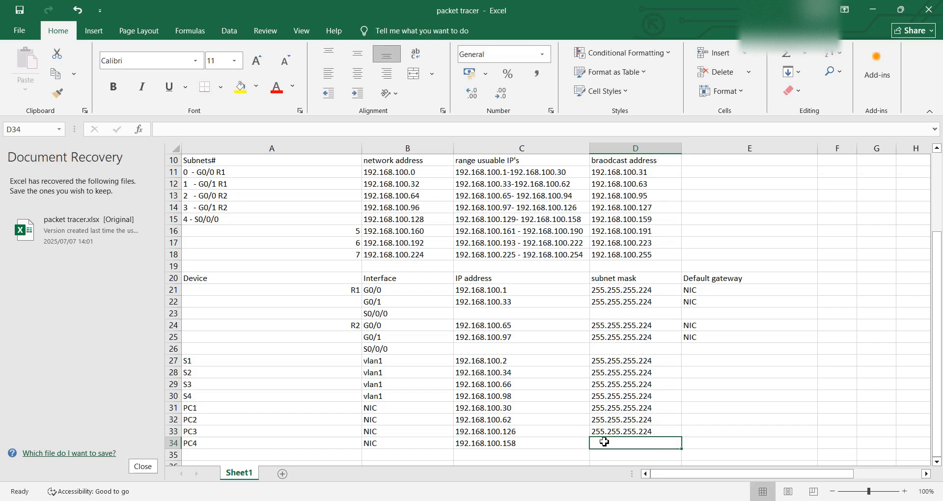
{"action": "type", "text": "255.255.25"}
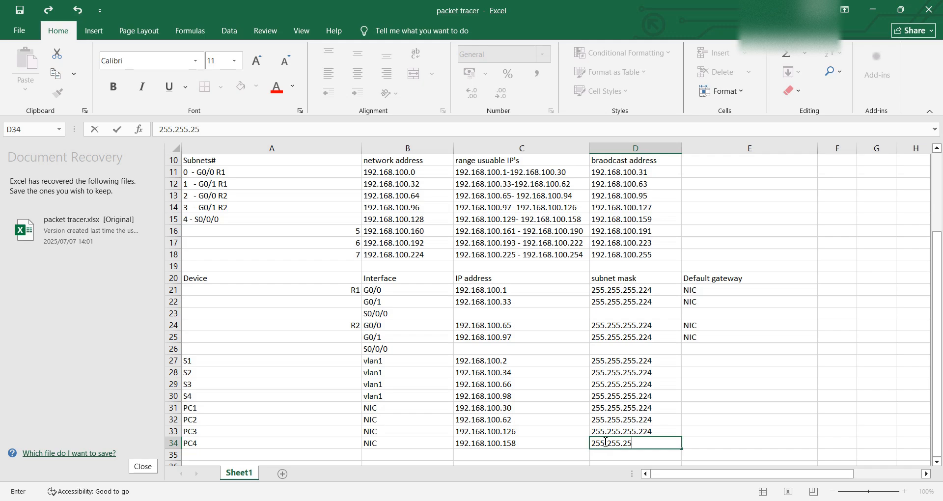
{"action": "type", "text": "5.224"}
Check the topology in Packet Tracer, return to Excel, and enter S1's default gateway 192.168.100.1 in cell E27.
{"action": "left_click", "coordinate": [716, 362]}
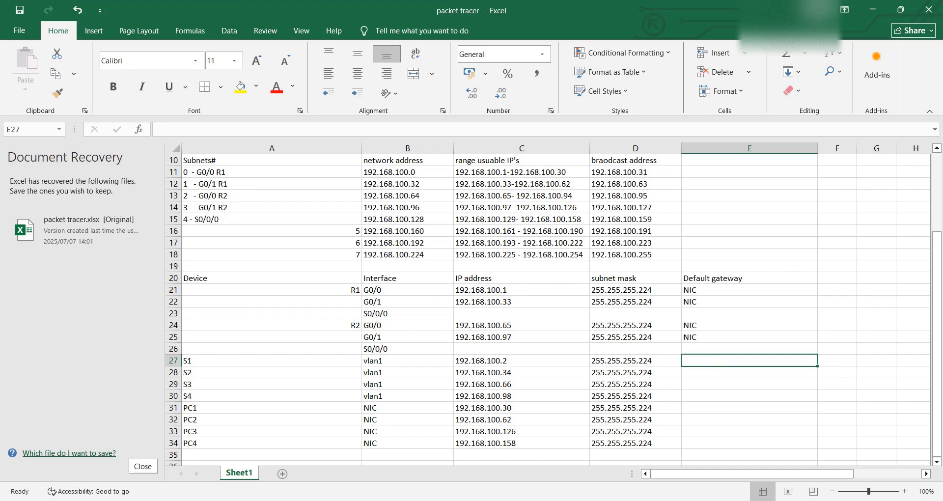
{"action": "mouse_move", "coordinate": [635, 497]}
{"action": "left_click", "coordinate": [638, 461]}
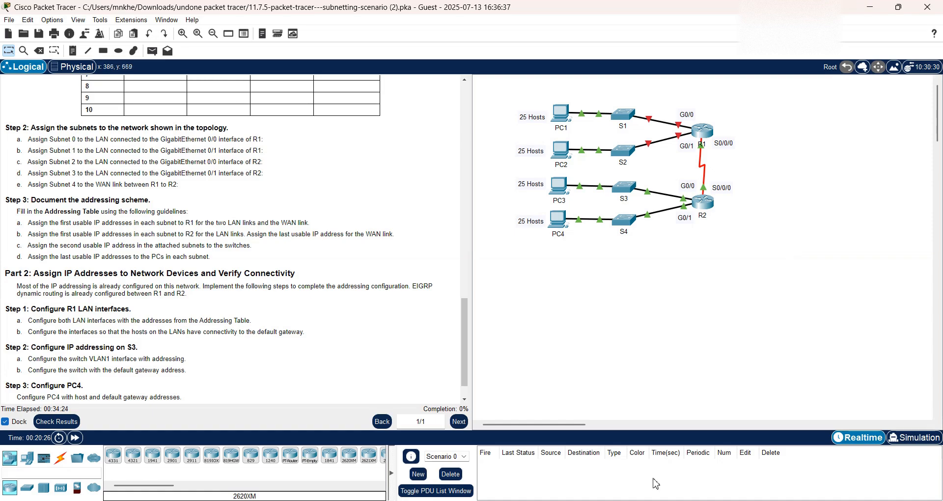
{"action": "mouse_move", "coordinate": [581, 500]}
{"action": "left_click", "coordinate": [577, 471]}
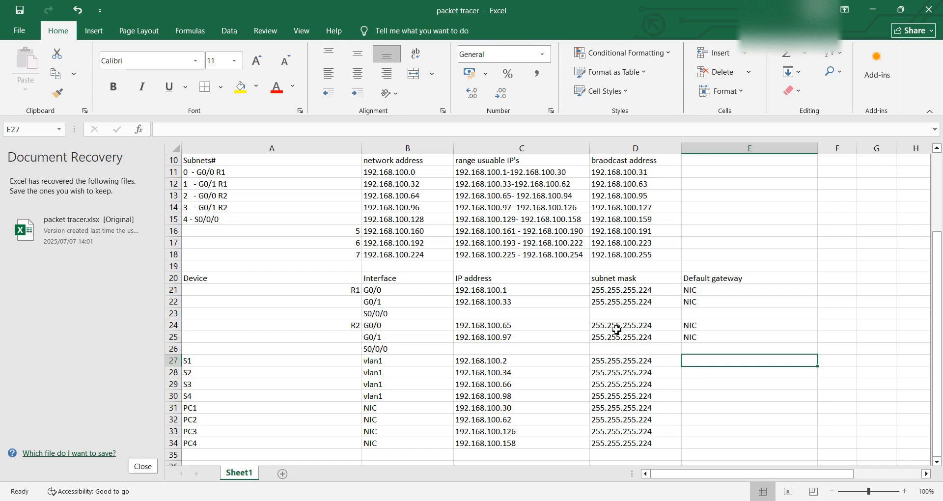
{"action": "type", "text": "19"}
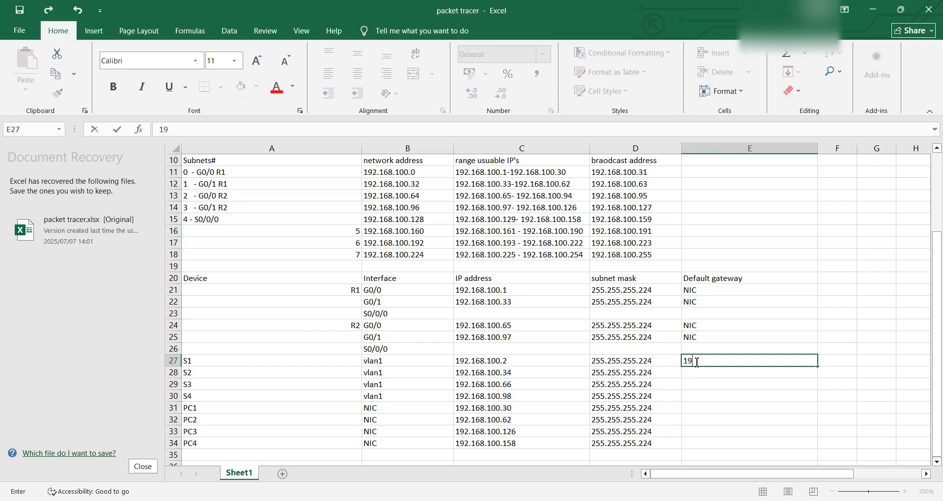
{"action": "type", "text": "2.168.100.1"}
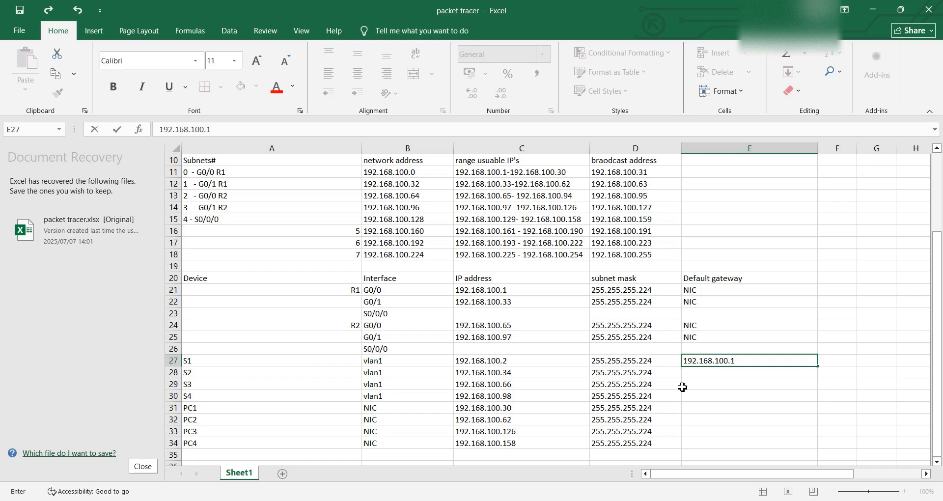
{"action": "left_click", "coordinate": [697, 379]}
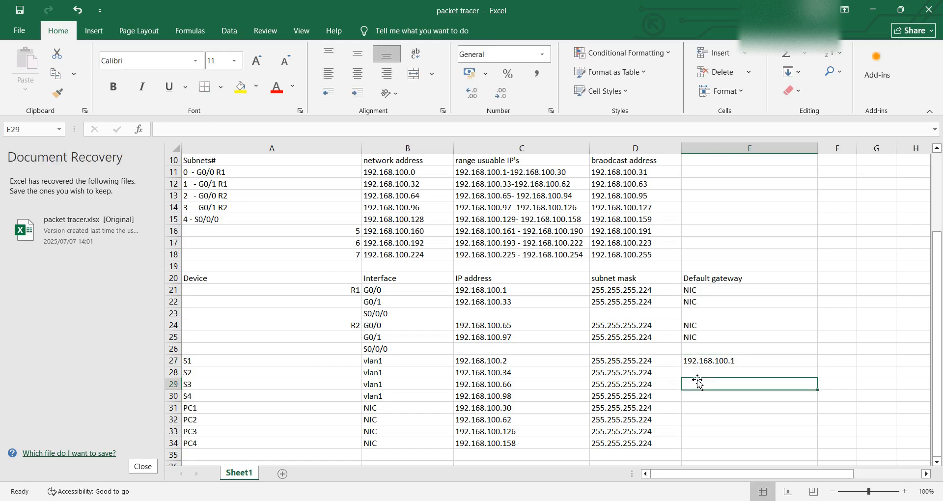
Enter 192.168.100.1 in cell E31 as PC1's default gateway.
{"action": "left_click", "coordinate": [696, 365]}
{"action": "left_click", "coordinate": [695, 374]}
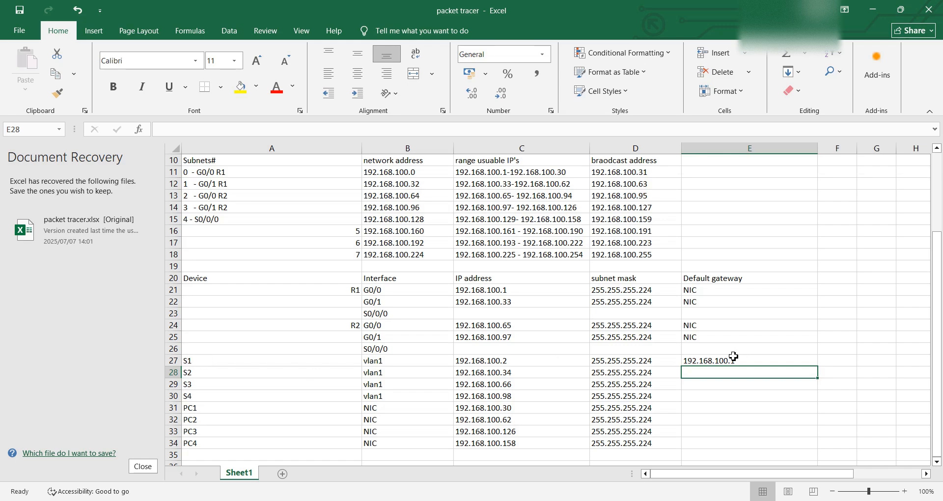
{"action": "left_click", "coordinate": [706, 408]}
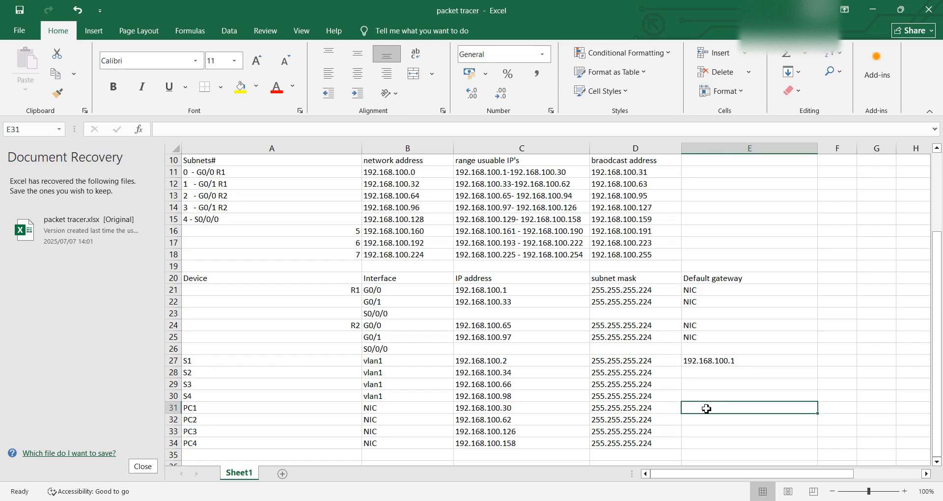
{"action": "type", "text": "192"}
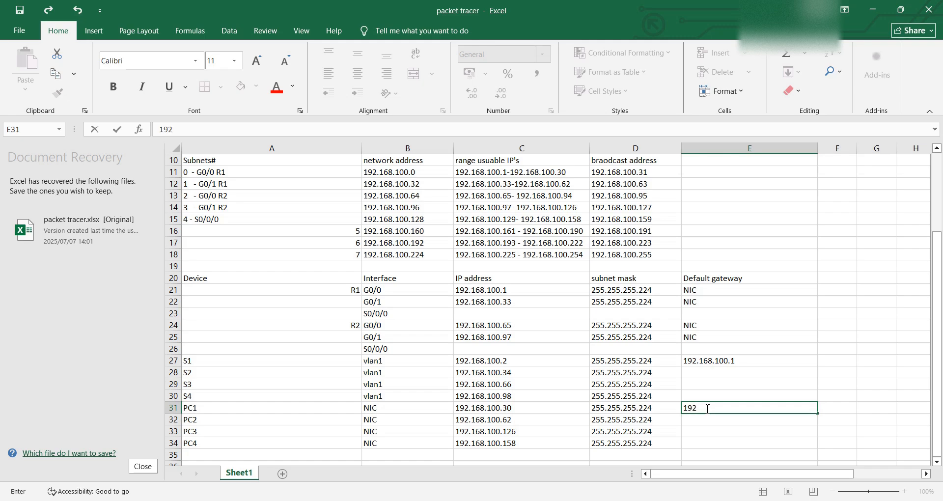
{"action": "type", "text": ".168.100.1"}
Enter the default gateway 192.168.100.33 for S2 in cell E28 and for PC2 in E32.
{"action": "left_click", "coordinate": [700, 373]}
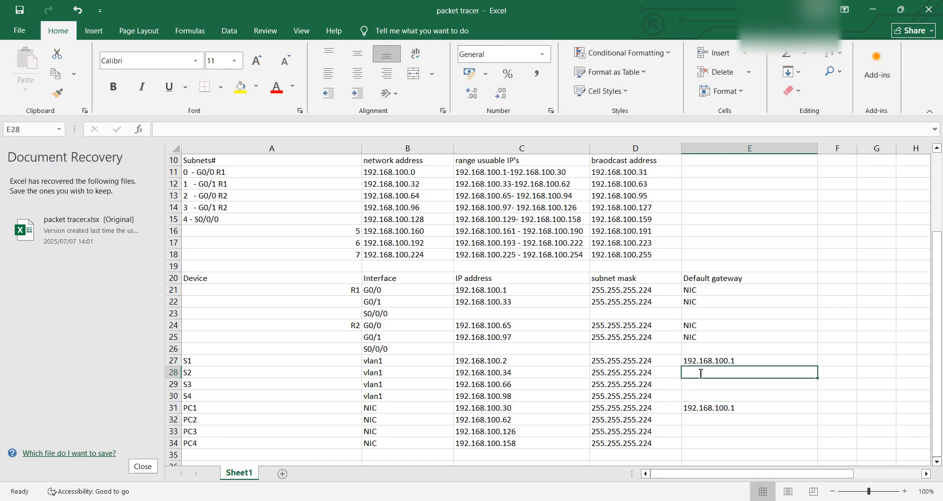
{"action": "type", "text": "192"}
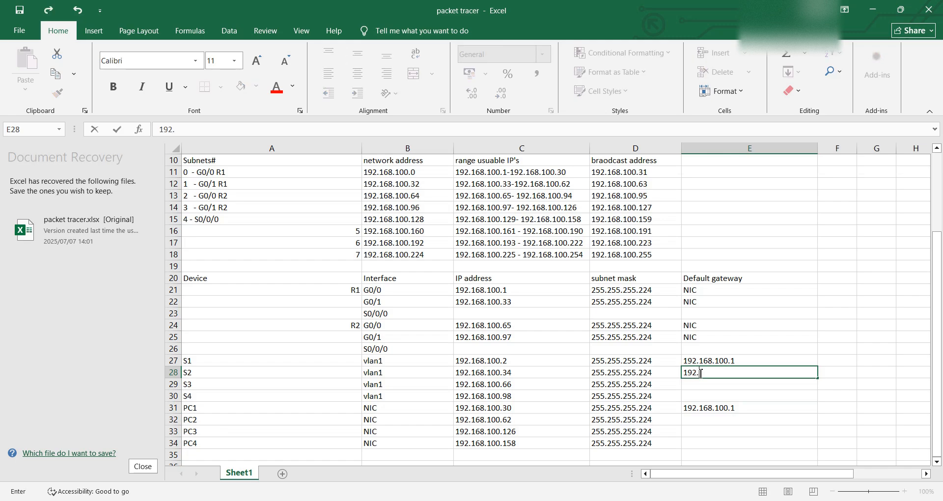
{"action": "type", "text": ".168.100.3"}
{"action": "type", "text": "33"}
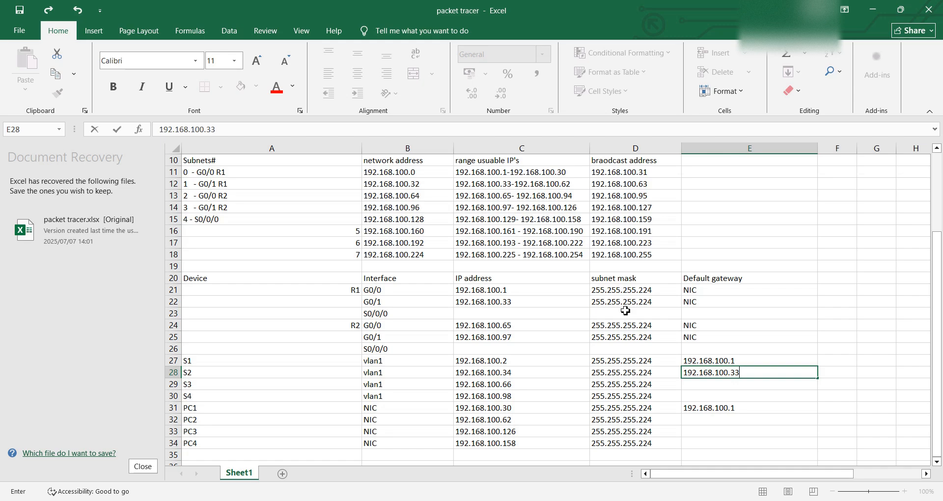
{"action": "left_click", "coordinate": [692, 419]}
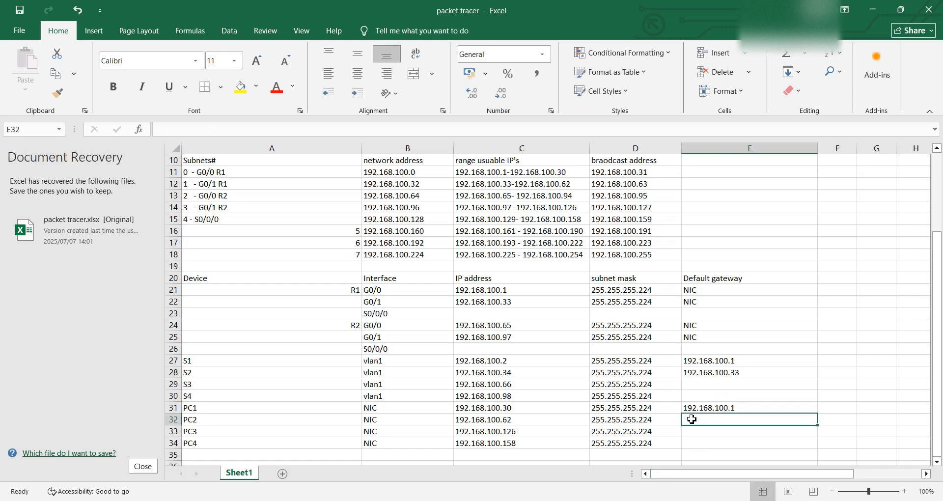
{"action": "type", "text": "192"}
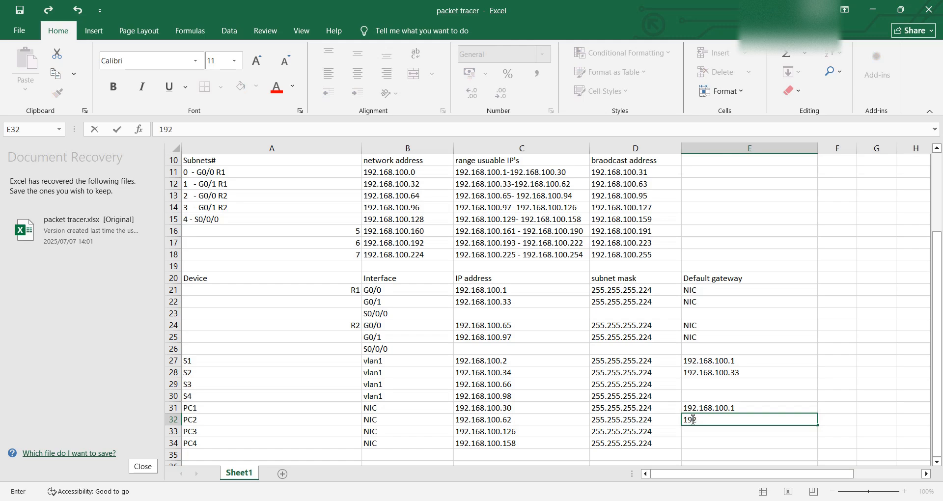
{"action": "type", "text": ".168.100.33"}
Enter the default gateway 192.168.100.65 for S3 in cell E29 and for PC3 in E33.
{"action": "left_click", "coordinate": [691, 383]}
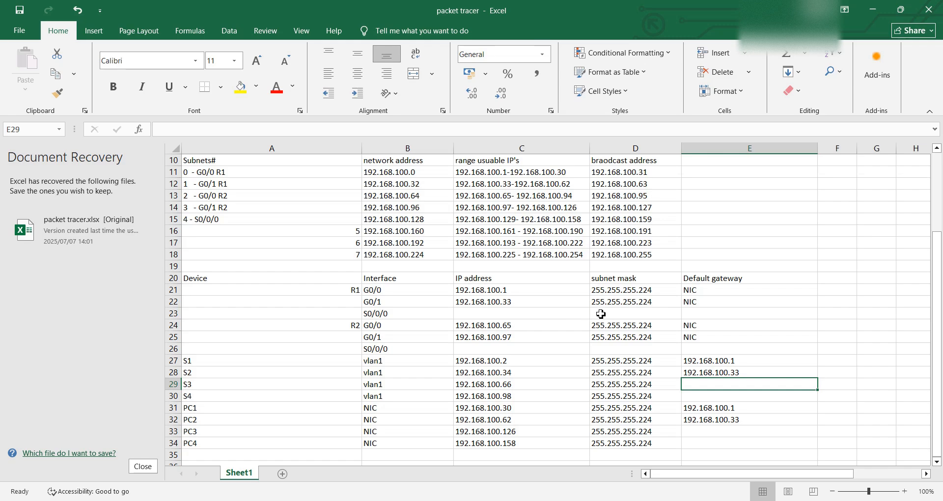
{"action": "type", "text": "192"}
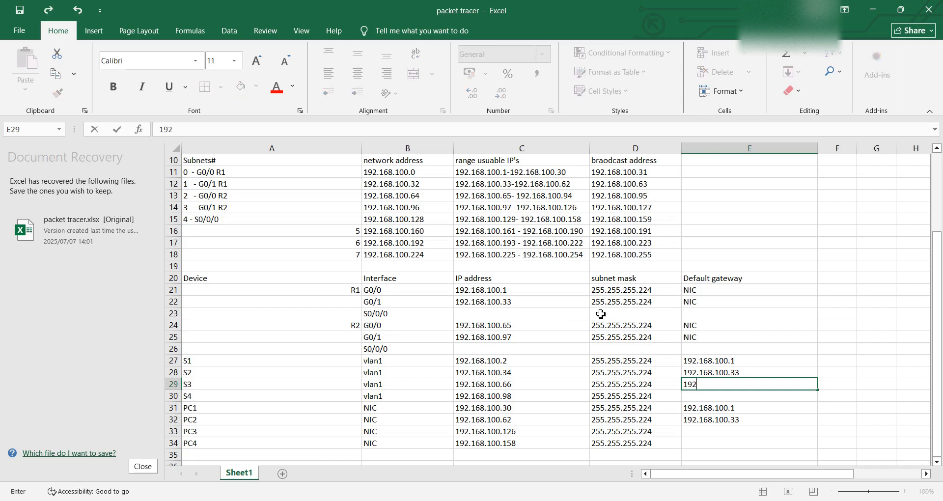
{"action": "type", "text": ".168.100.65"}
{"action": "left_click", "coordinate": [721, 433]}
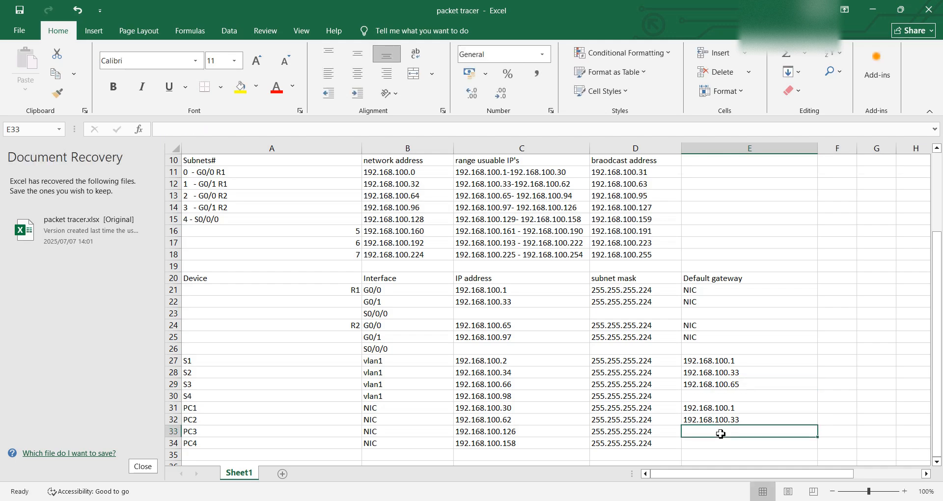
{"action": "type", "text": "192.16"}
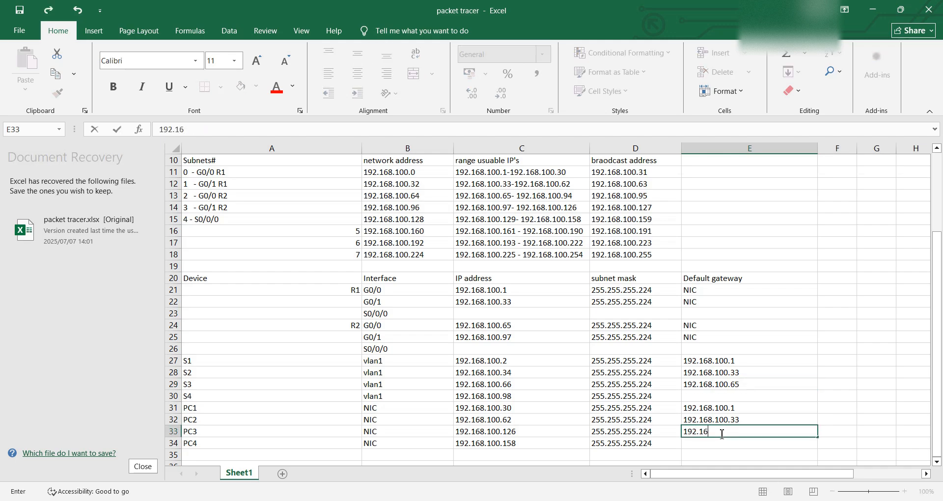
{"action": "type", "text": "8.100.65"}
Enter the default gateway 192.168.100.97 for S4 in cell E30 and for PC4 in E34.
{"action": "left_click", "coordinate": [696, 401]}
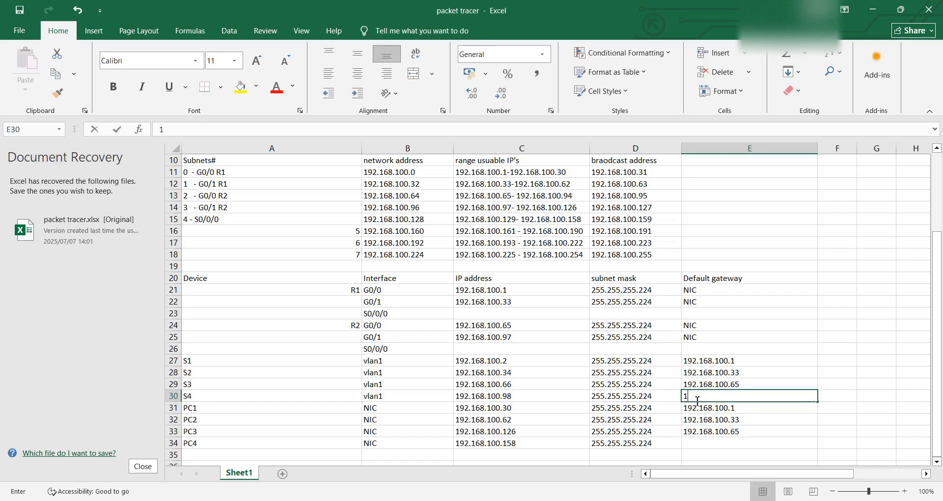
{"action": "type", "text": "192.168.100"}
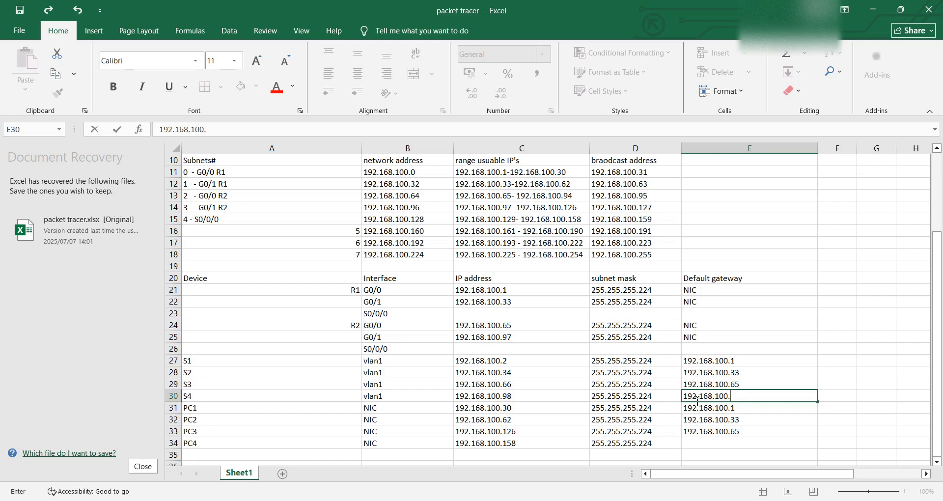
{"action": "type", "text": ".97"}
{"action": "left_click", "coordinate": [687, 447]}
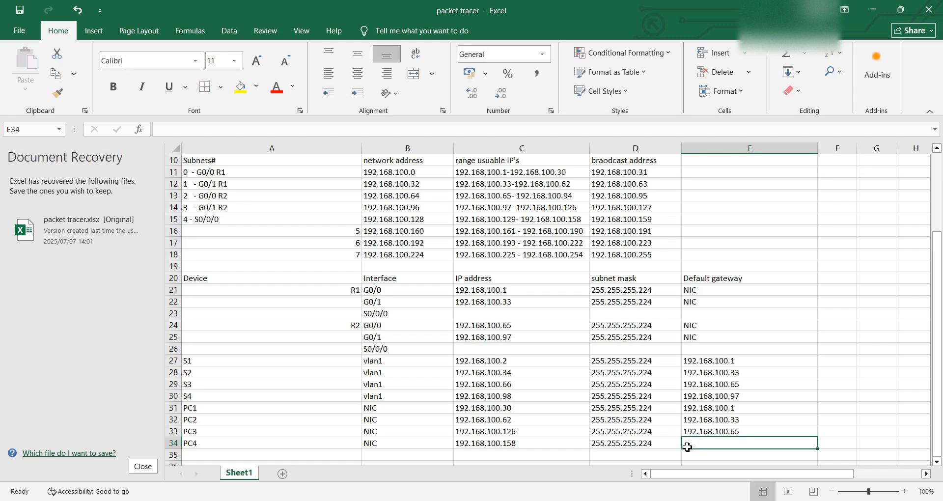
{"action": "type", "text": "192"}
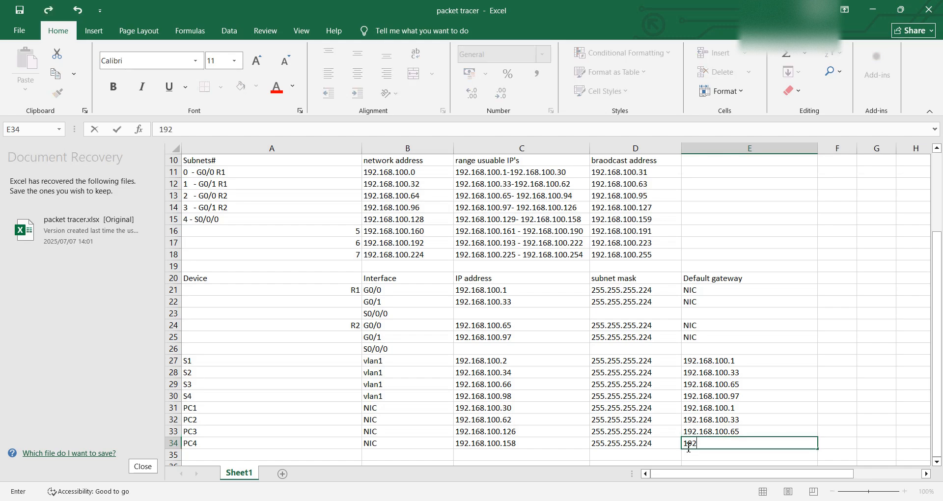
{"action": "type", "text": ".168.100.97"}
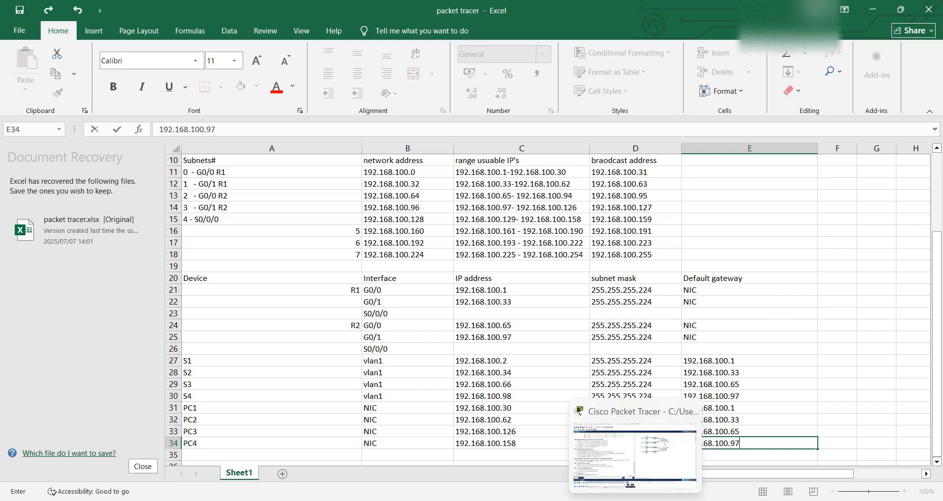
Switch to Packet Tracer, open router R1's command line, and keep its window on top, clear of the instructions.
{"action": "left_click", "coordinate": [635, 500]}
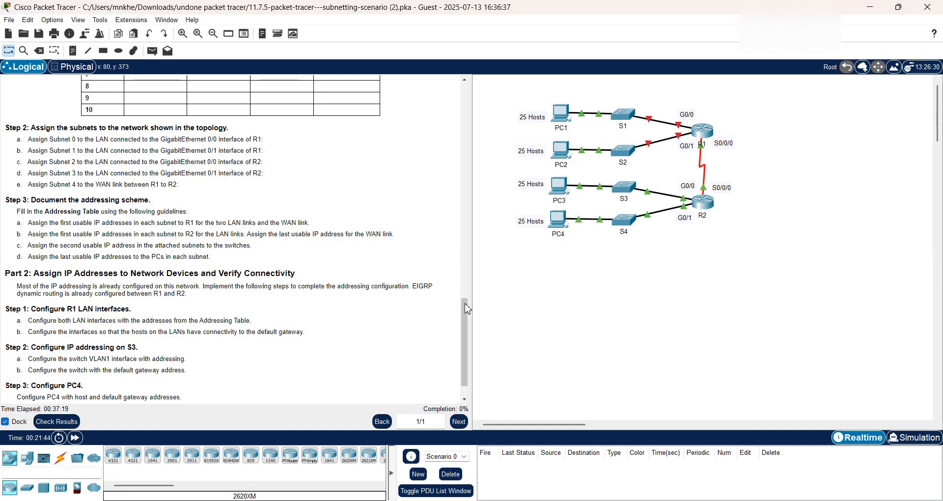
{"action": "left_click", "coordinate": [464, 400]}
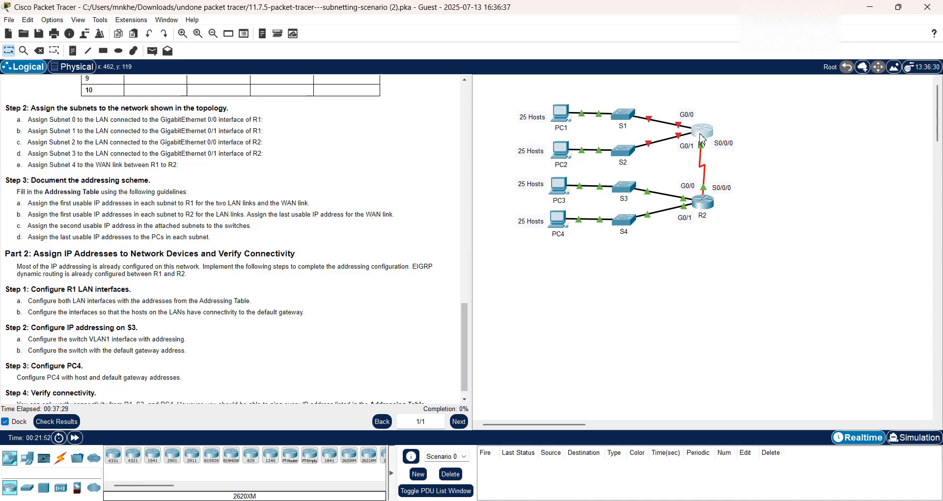
{"action": "left_click", "coordinate": [701, 139]}
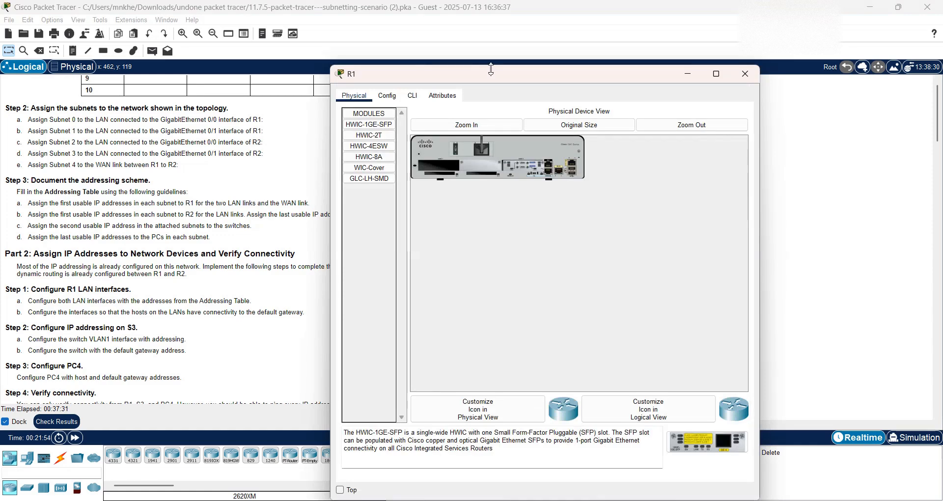
{"action": "left_click", "coordinate": [412, 96]}
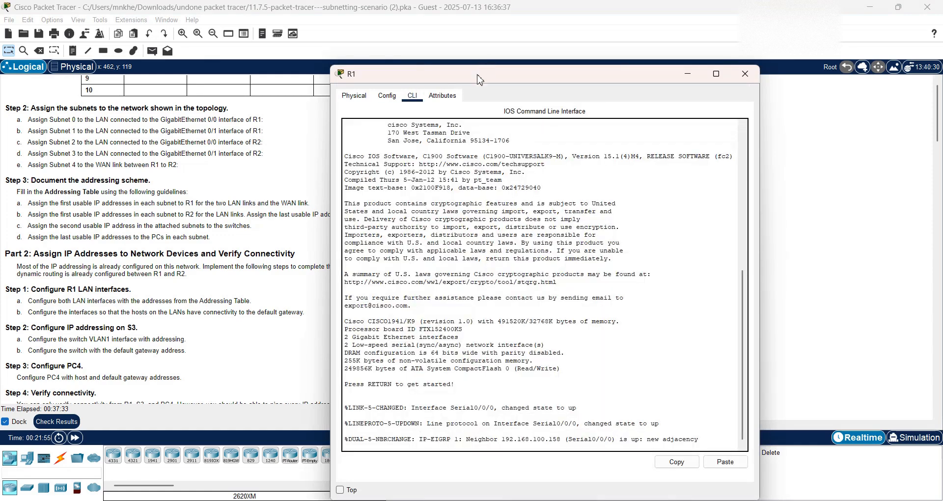
{"action": "left_click_drag", "start_coordinate": [480, 80], "coordinate": [625, 24]}
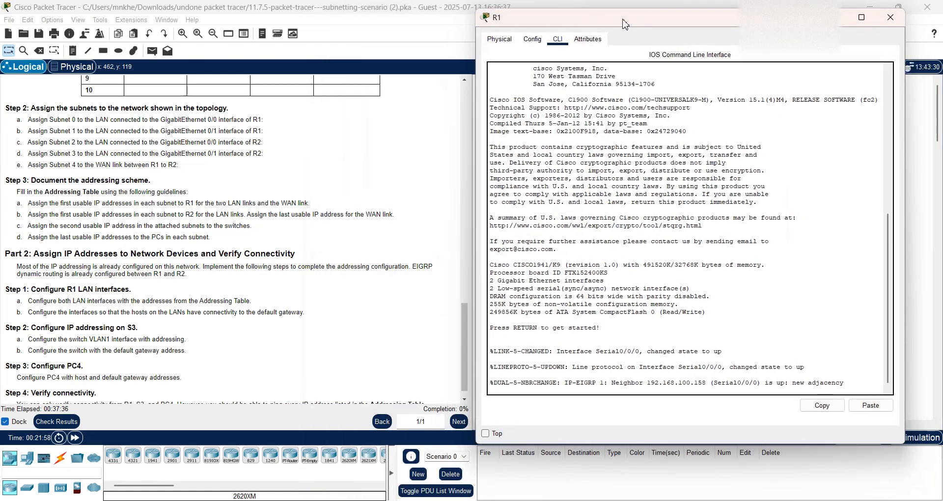
{"action": "left_click", "coordinate": [486, 434]}
Enter privileged mode on R1 with en, and start global configuration with config t.
{"action": "left_click", "coordinate": [514, 392]}
{"action": "key", "text": "Return"}
{"action": "type", "text": "en"}
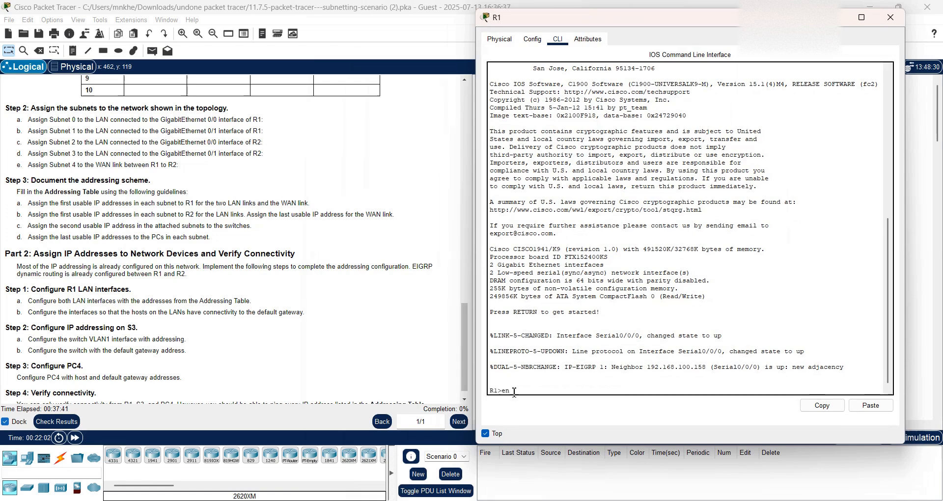
{"action": "key", "text": "Return"}
{"action": "type", "text": "confi"}
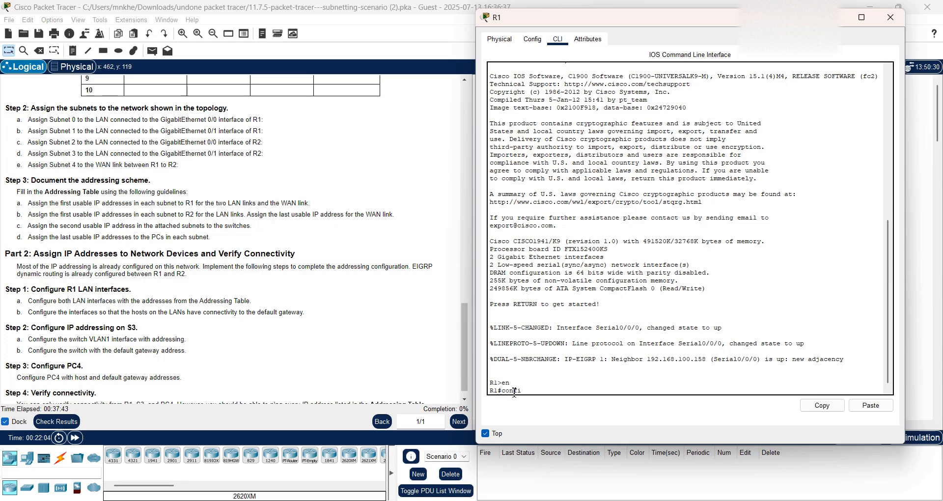
{"action": "type", "text": "g t"}
{"action": "key", "text": "Return"}
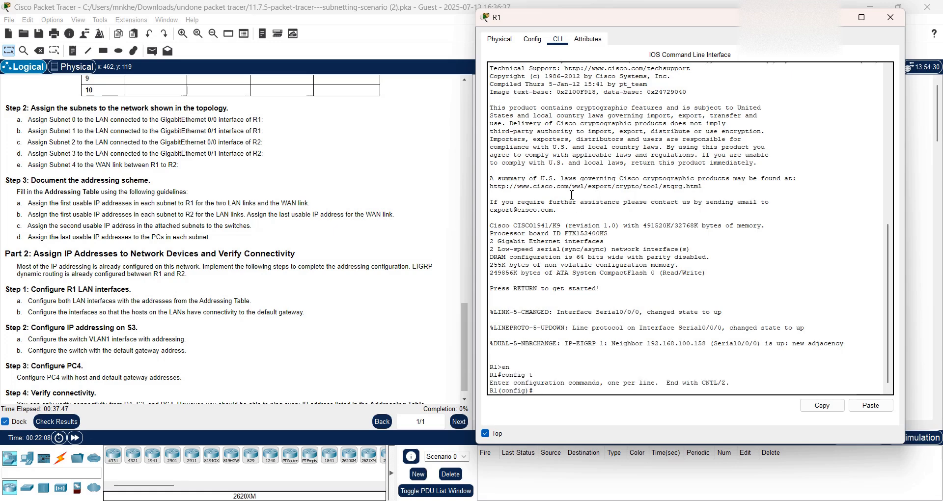
Enter R1's interface g0/0 and assign it 192.168.100.1 255.255.255.224, consulting the addressing table in Excel.
{"action": "type", "text": "int g0/0"}
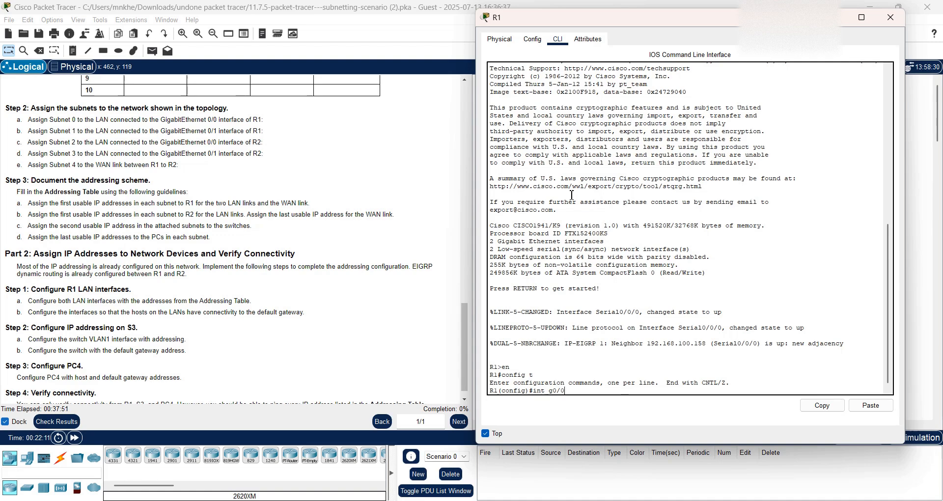
{"action": "key", "text": "Return"}
{"action": "type", "text": "ip"}
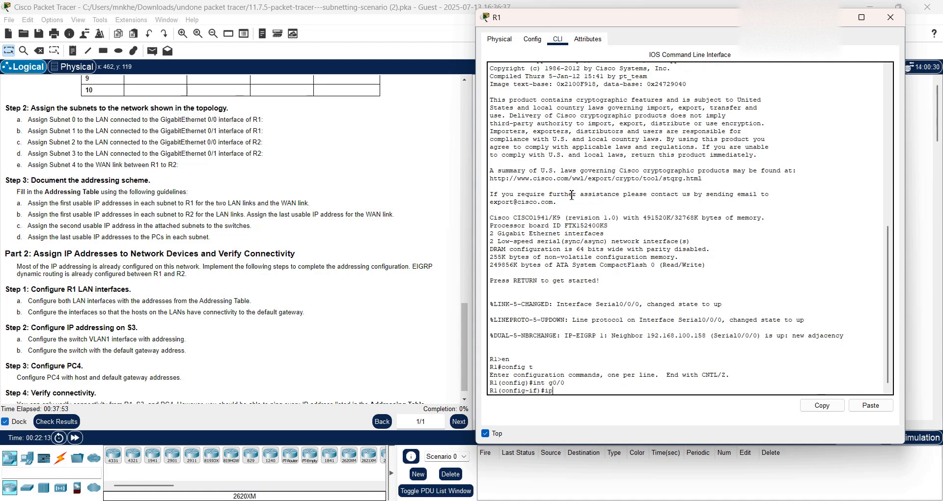
{"action": "type", "text": " address"}
{"action": "mouse_move", "coordinate": [585, 495]}
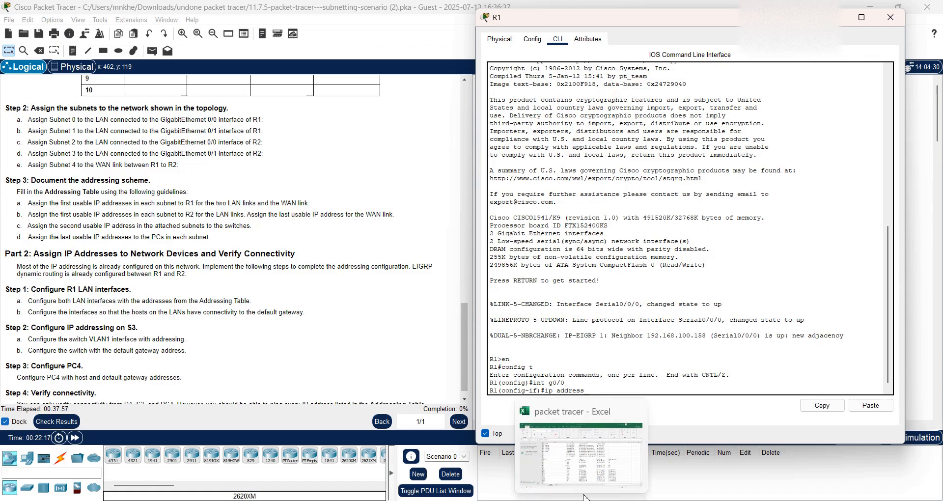
{"action": "left_click", "coordinate": [584, 474]}
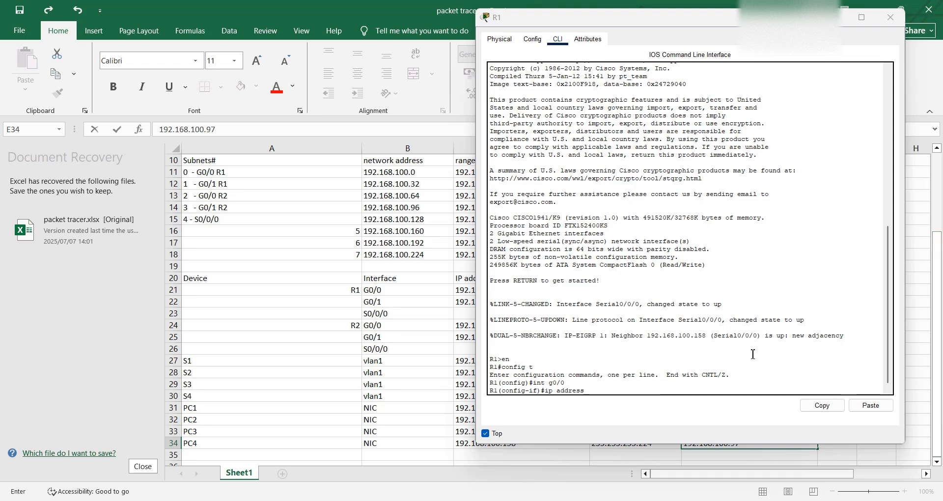
{"action": "left_click_drag", "start_coordinate": [603, 20], "coordinate": [691, 65]}
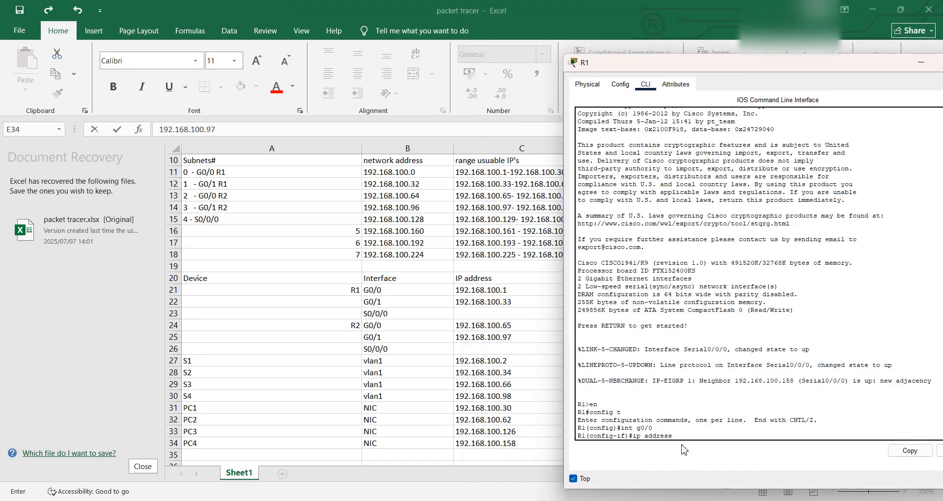
{"action": "type", "text": "192.168.100.1 255.255.255.224"}
{"action": "key", "text": "Return"}
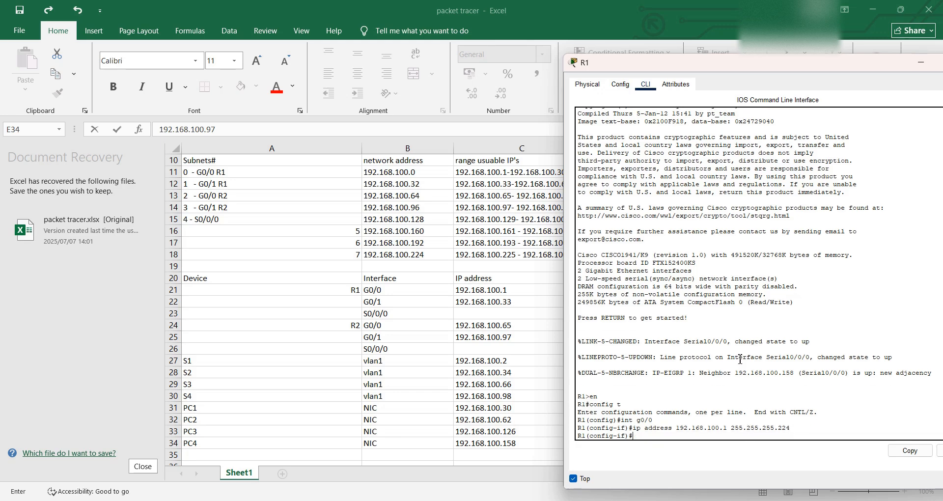
Enable R1's g0/0 interface with no shutdown, and exit to global configuration.
{"action": "type", "text": "no shutdown"}
{"action": "key", "text": "Return"}
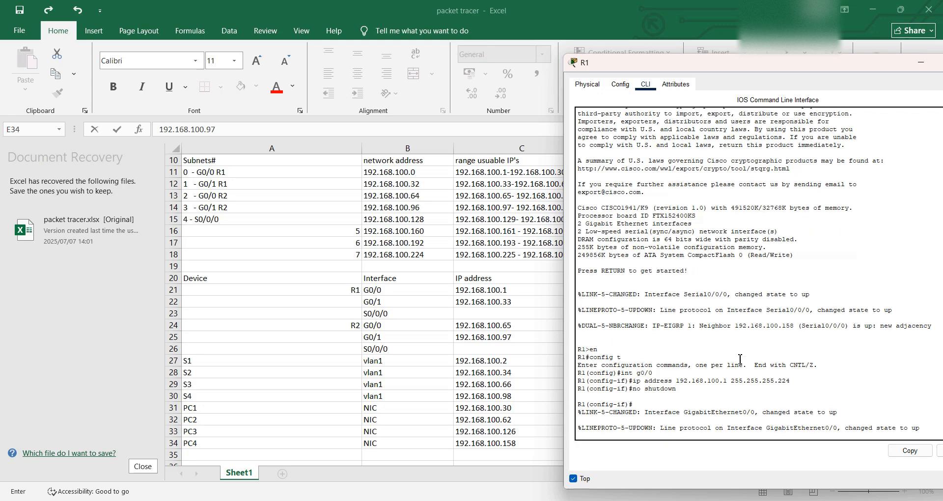
{"action": "key", "text": "Return"}
{"action": "type", "text": "exit"}
{"action": "key", "text": "Return"}
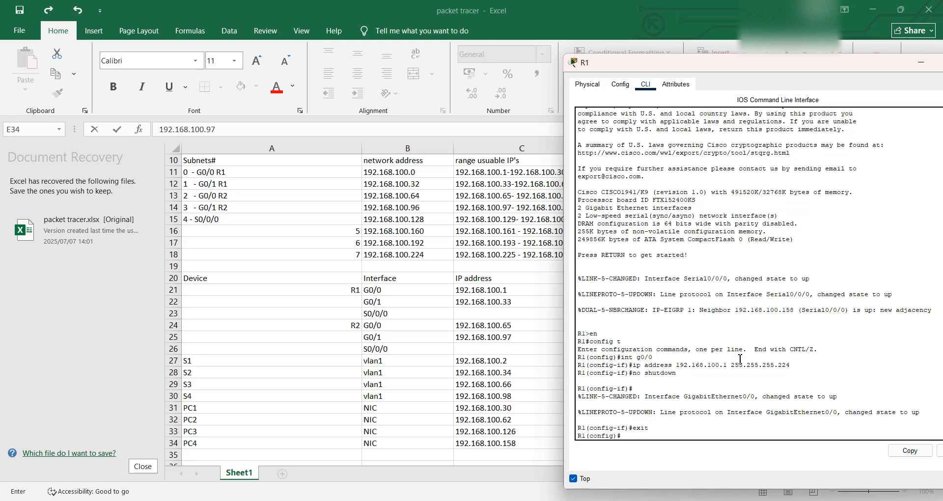
Enter R1's interface g0/1, assign it 192.168.100.33 255.255.255.224, and enable it with no shutdown.
{"action": "type", "text": "int go/1"}
{"action": "key", "text": "Return"}
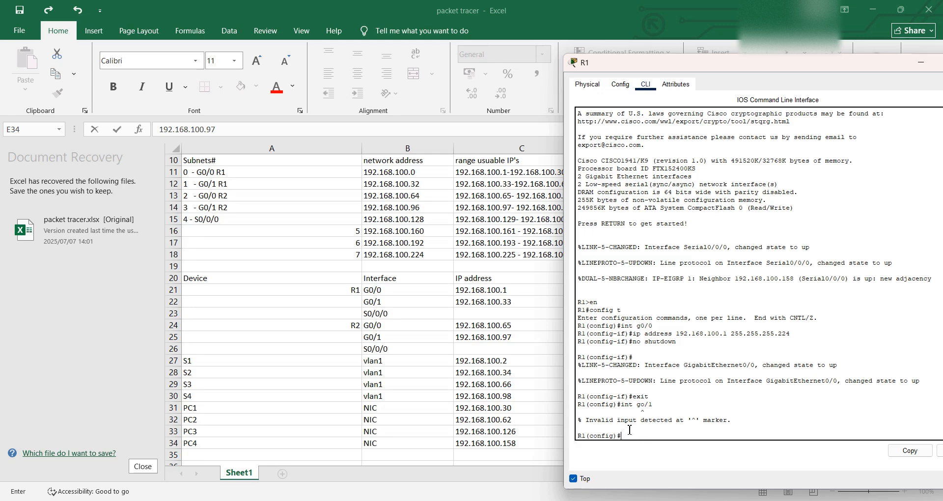
{"action": "type", "text": "int g0/1"}
{"action": "key", "text": "Return"}
{"action": "type", "text": "ip address"}
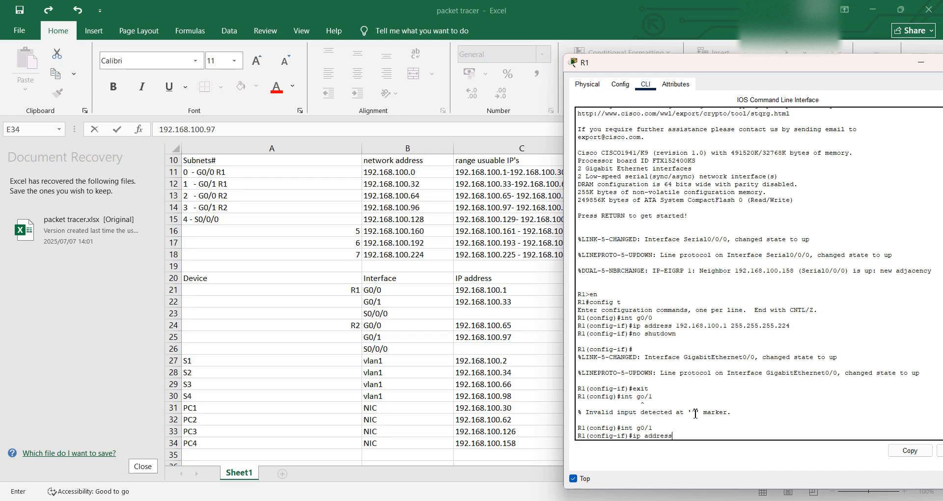
{"action": "type", "text": " 192.168.100.33 255.255.255.224"}
{"action": "key", "text": "Return"}
{"action": "type", "text": "no shutdown"}
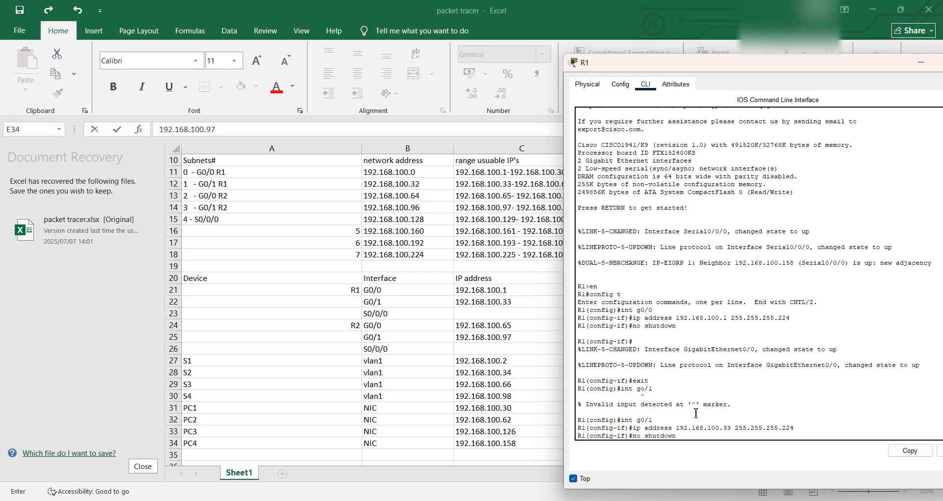
{"action": "key", "text": "Return"}
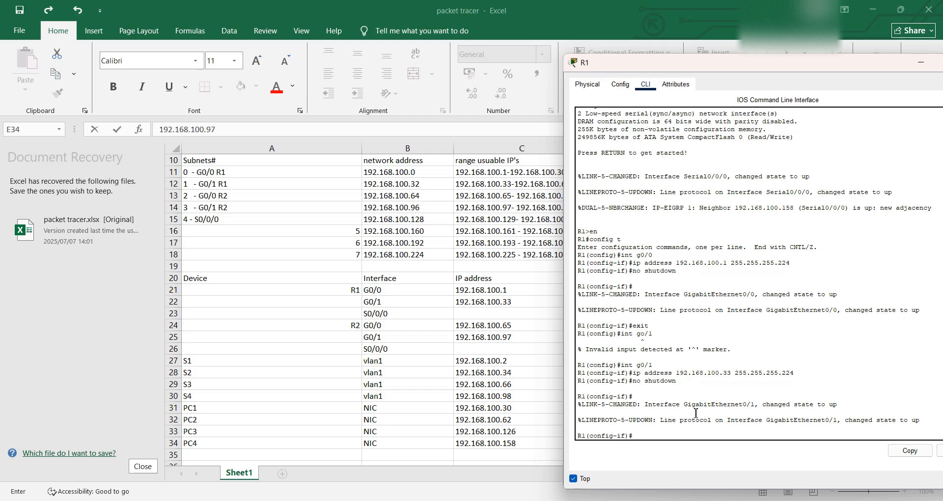
Switch back to the Packet Tracer topology and close R1's window.
{"action": "mouse_move", "coordinate": [634, 497]}
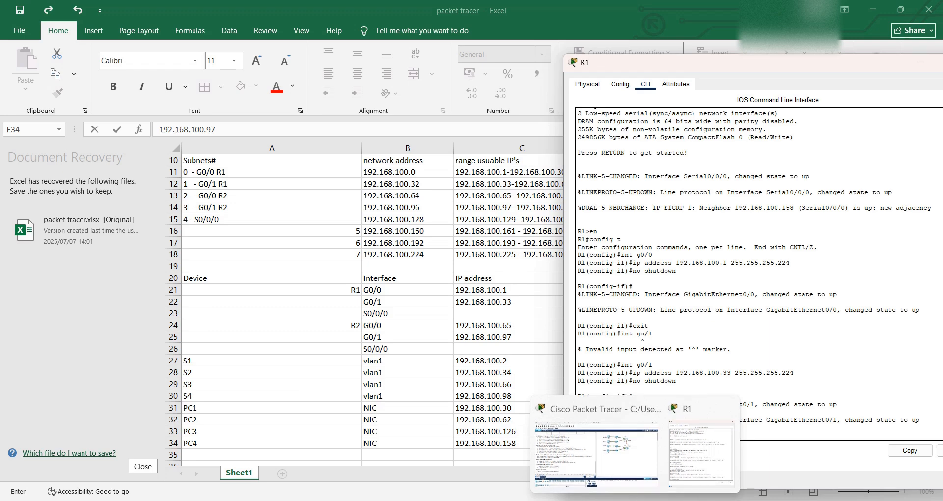
{"action": "left_click", "coordinate": [593, 415]}
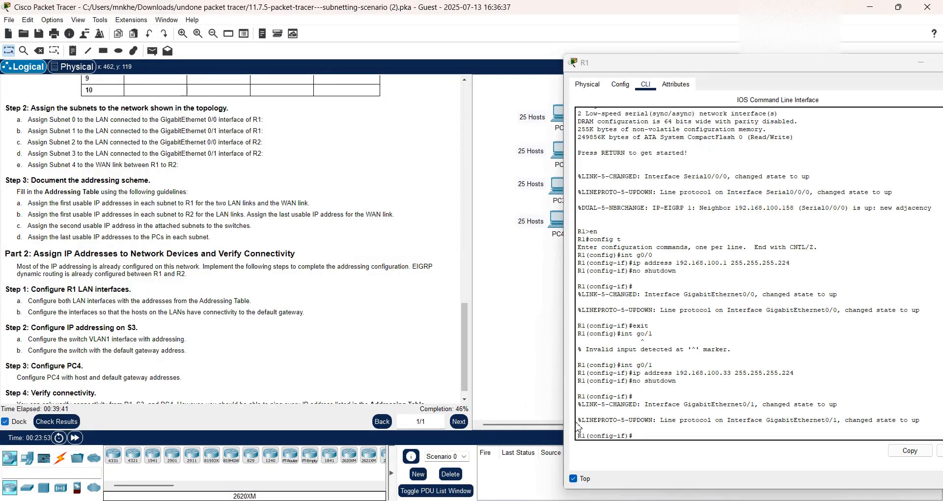
{"action": "left_click", "coordinate": [644, 63]}
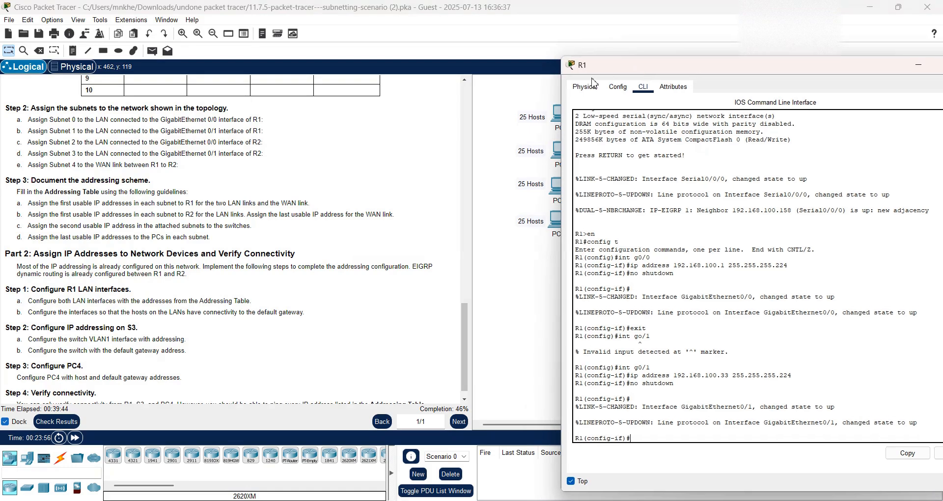
{"action": "left_click_drag", "start_coordinate": [644, 69], "coordinate": [579, 86]}
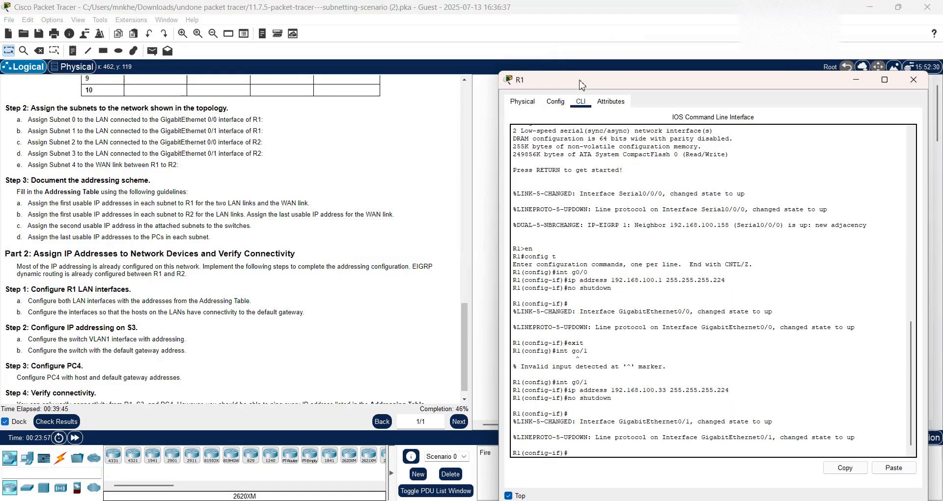
{"action": "left_click", "coordinate": [913, 80]}
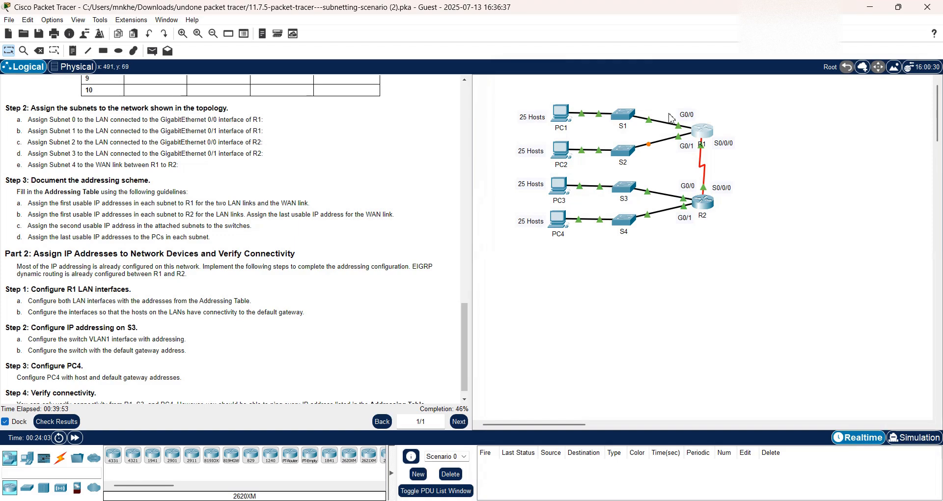
Try to open router R2 and switch S1 in the topology, dismissing each notice.
{"action": "double_click", "coordinate": [706, 204]}
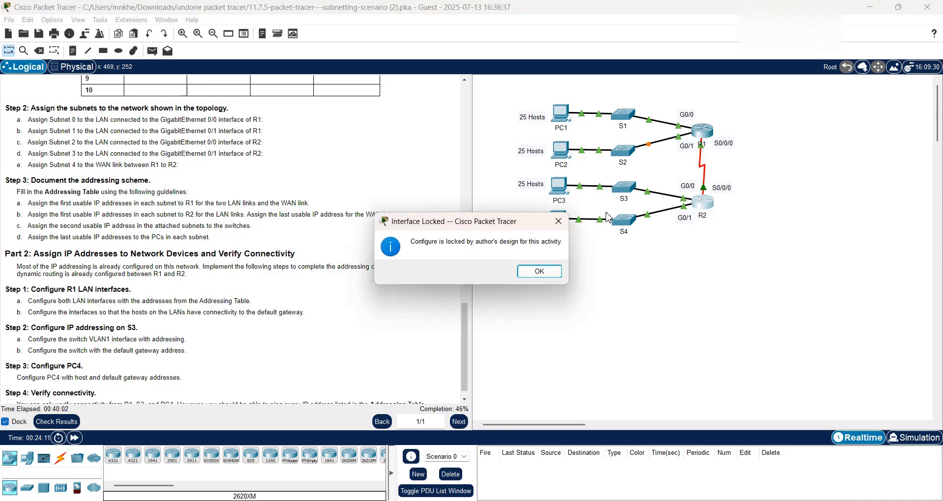
{"action": "left_click", "coordinate": [559, 222]}
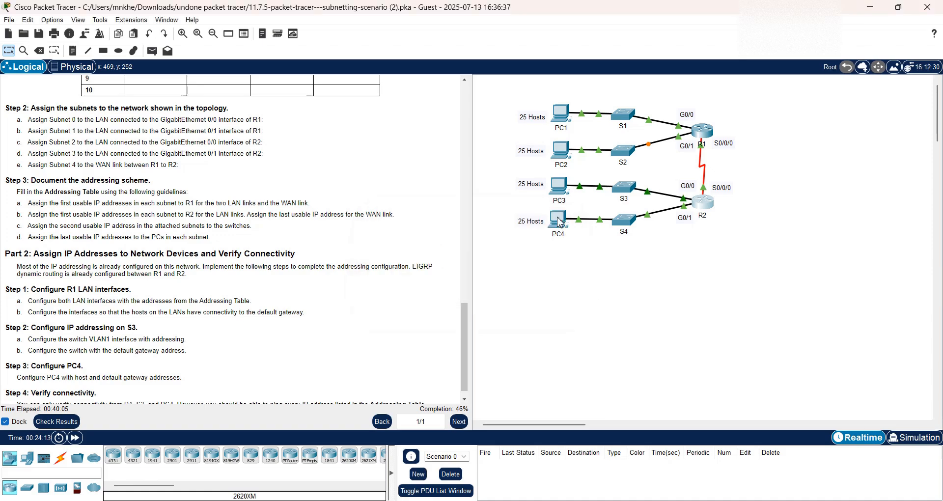
{"action": "double_click", "coordinate": [621, 122]}
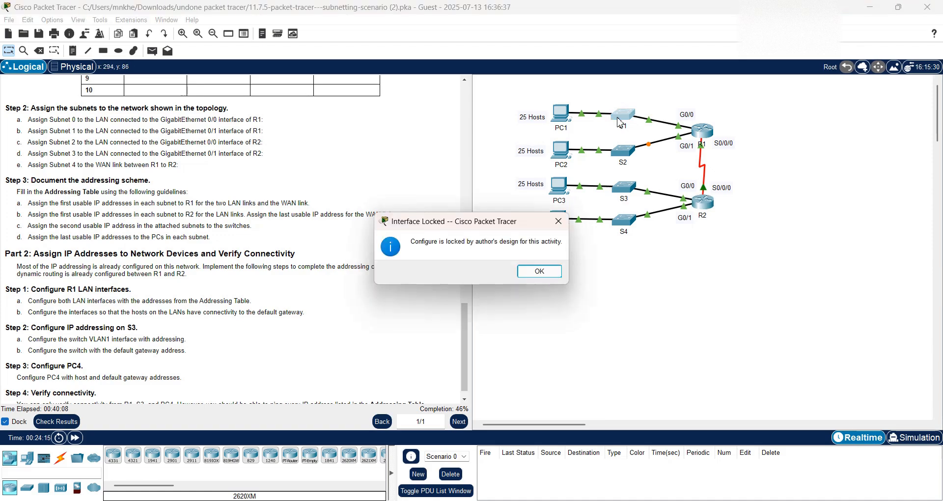
{"action": "left_click", "coordinate": [554, 271]}
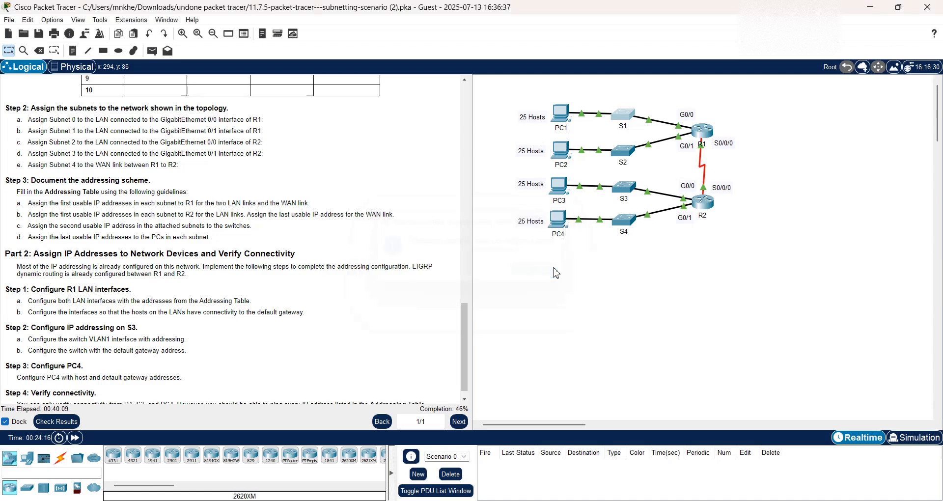
Open switch S3's command line, keep its window on top, and start the session.
{"action": "left_click", "coordinate": [628, 188]}
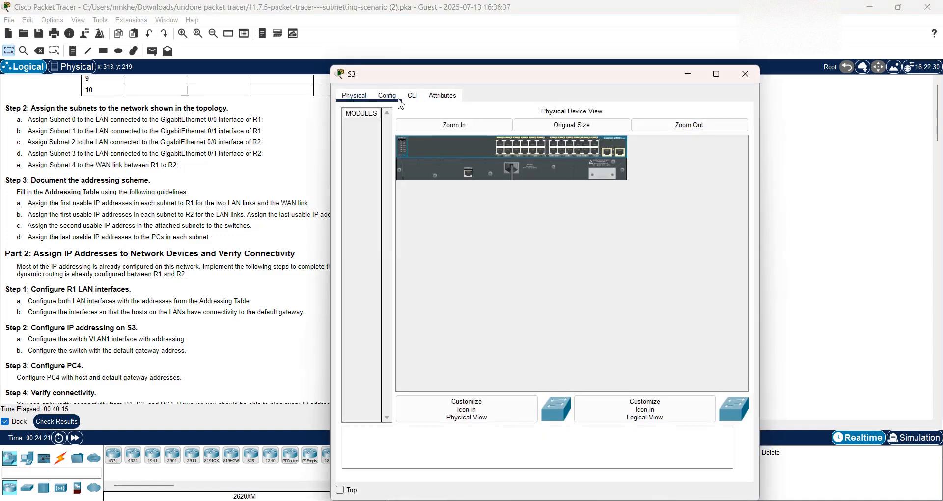
{"action": "left_click", "coordinate": [412, 97]}
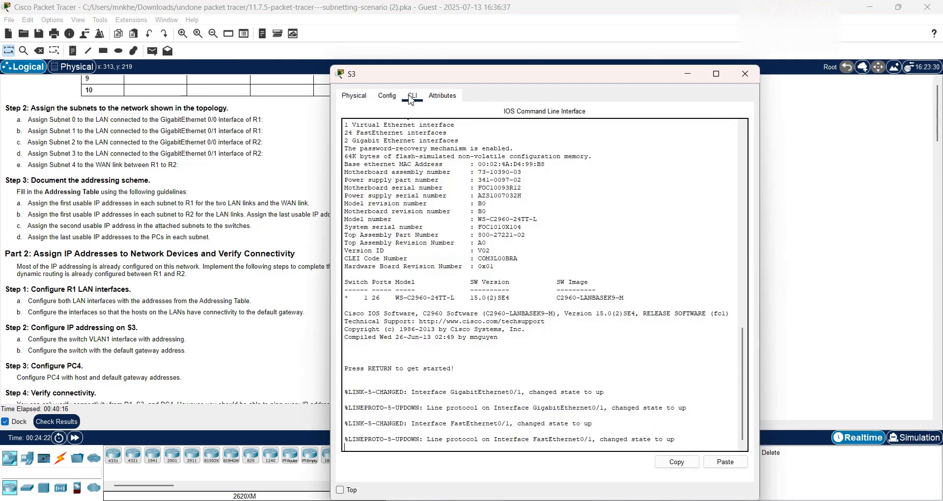
{"action": "left_click", "coordinate": [341, 490]}
{"action": "key", "text": "Return"}
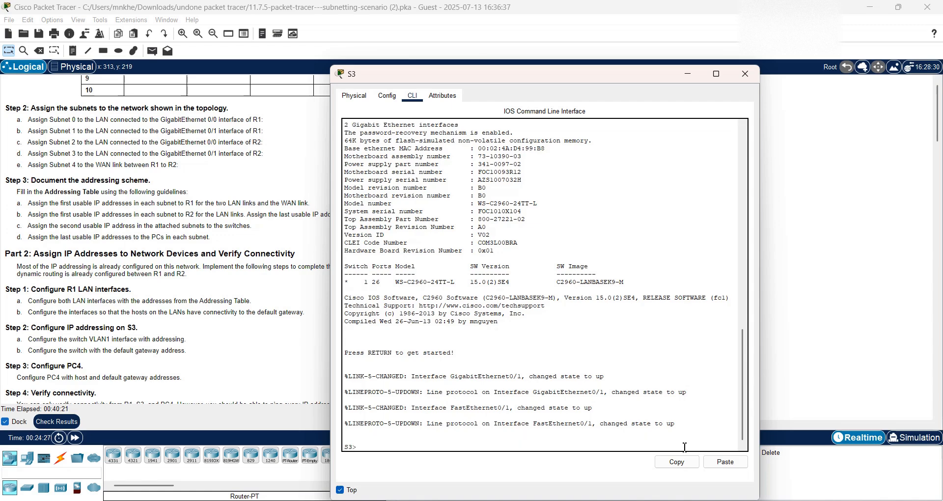
Enter privileged mode on S3 with en, and start global configuration with config t.
{"action": "type", "text": "en"}
{"action": "key", "text": "Return"}
{"action": "type", "text": "config t"}
{"action": "key", "text": "Return"}
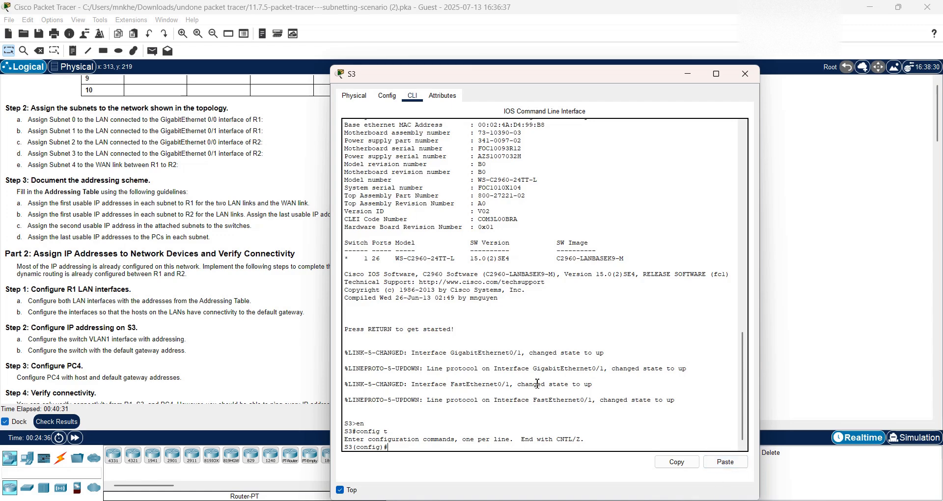
Enter S3's interface vlan1 and assign it 192.168.100.66 255.255.255.224, consulting the addressing table in Excel.
{"action": "type", "text": "int vlan1"}
{"action": "key", "text": "Return"}
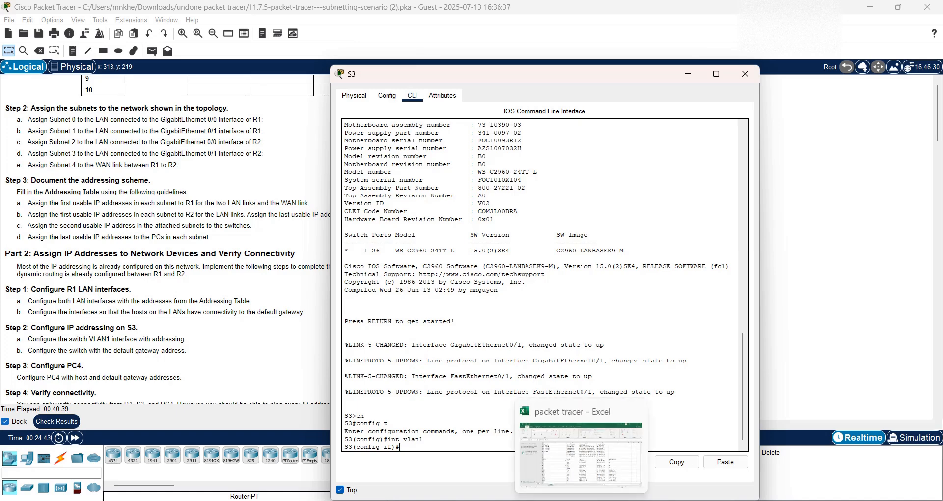
{"action": "left_click", "coordinate": [581, 465]}
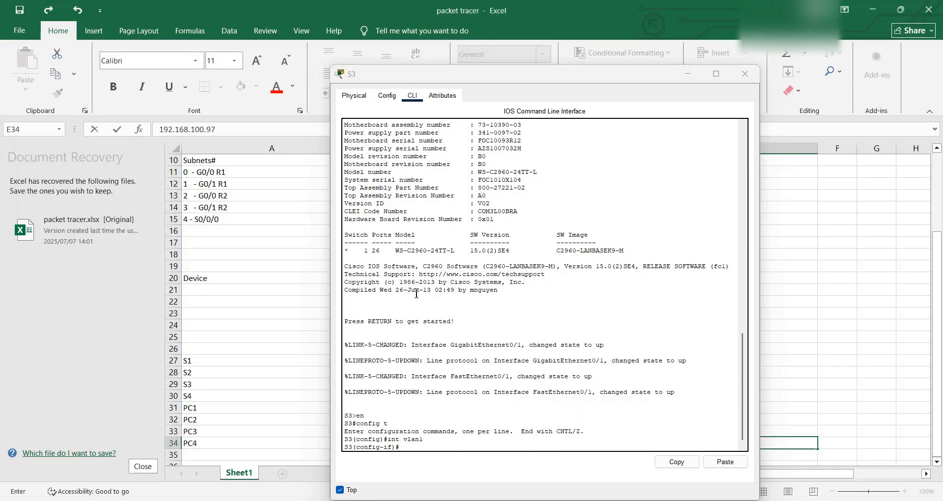
{"action": "left_click", "coordinate": [458, 78]}
{"action": "left_click_drag", "start_coordinate": [461, 81], "coordinate": [680, 118]}
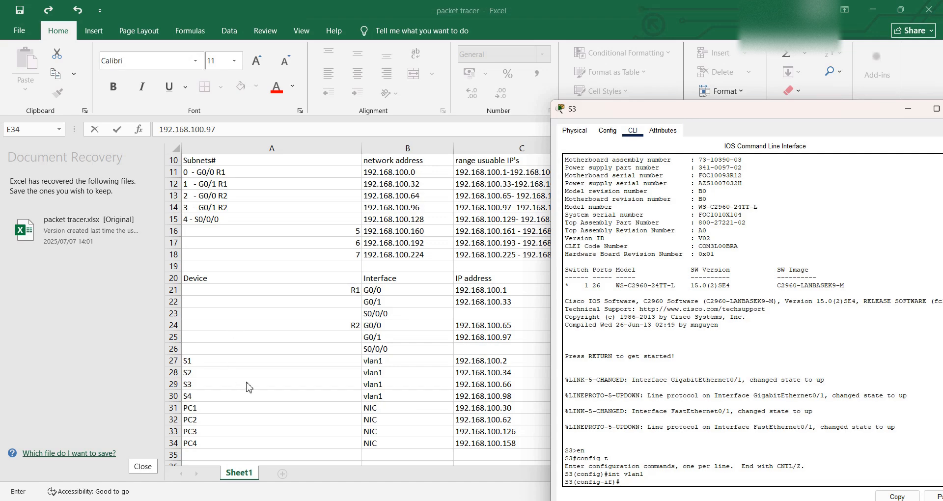
{"action": "left_click", "coordinate": [522, 387]}
{"action": "left_click", "coordinate": [634, 480]}
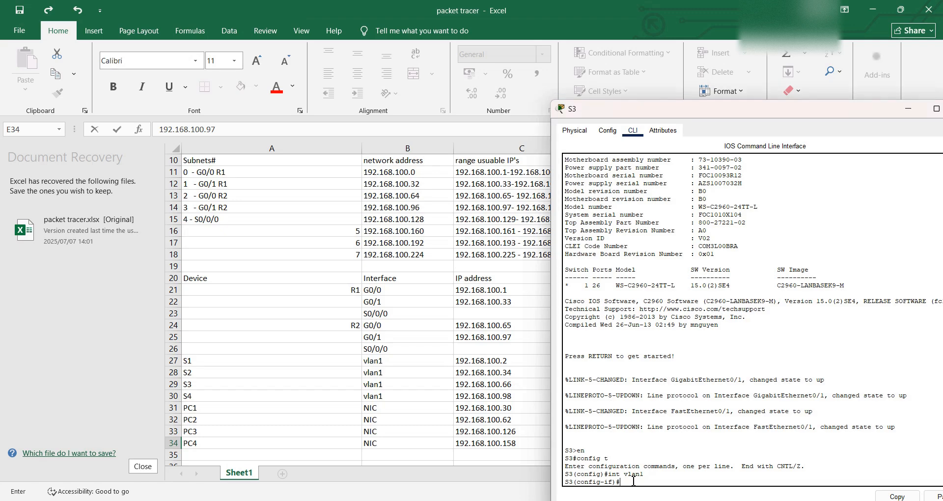
{"action": "type", "text": "ip address"}
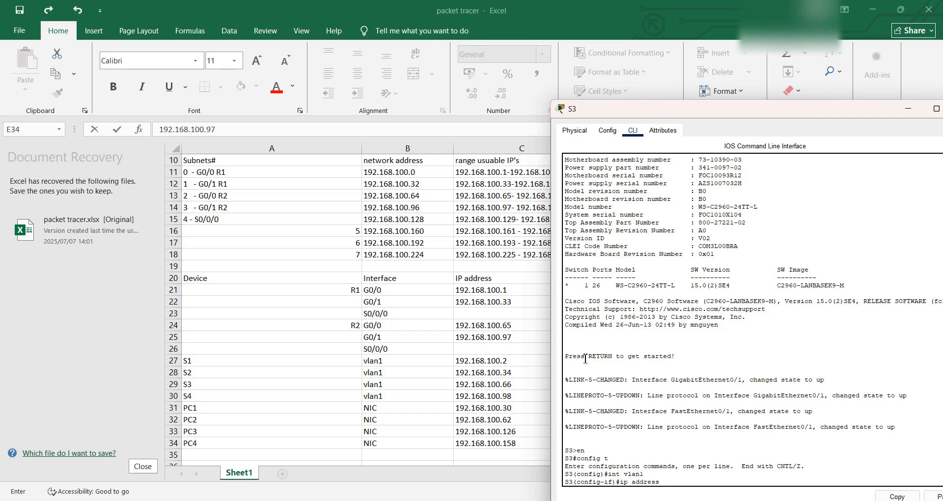
{"action": "type", "text": "92.168.100.66 255.255.255.224"}
{"action": "key", "text": "Return"}
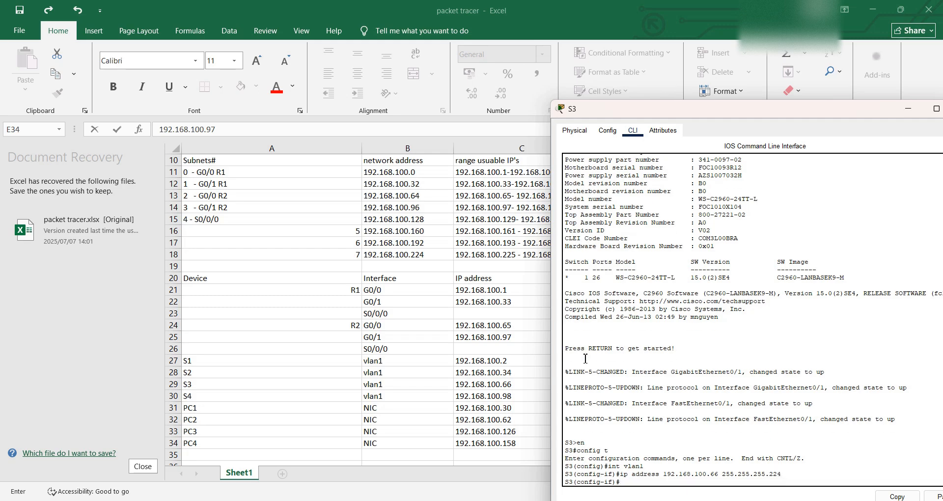
Enable S3's vlan1 interface with no shutdown and return to the interface prompt.
{"action": "type", "text": "no shutdown"}
{"action": "key", "text": "Return"}
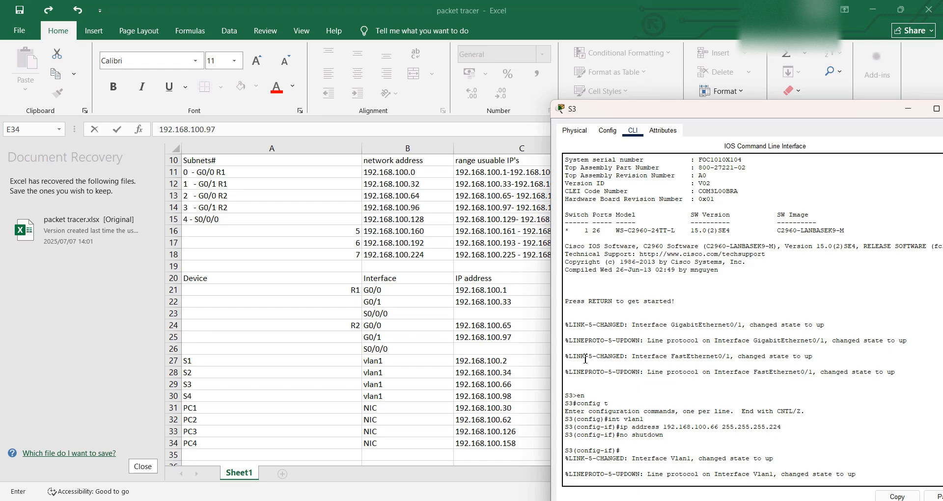
{"action": "key", "text": "Return"}
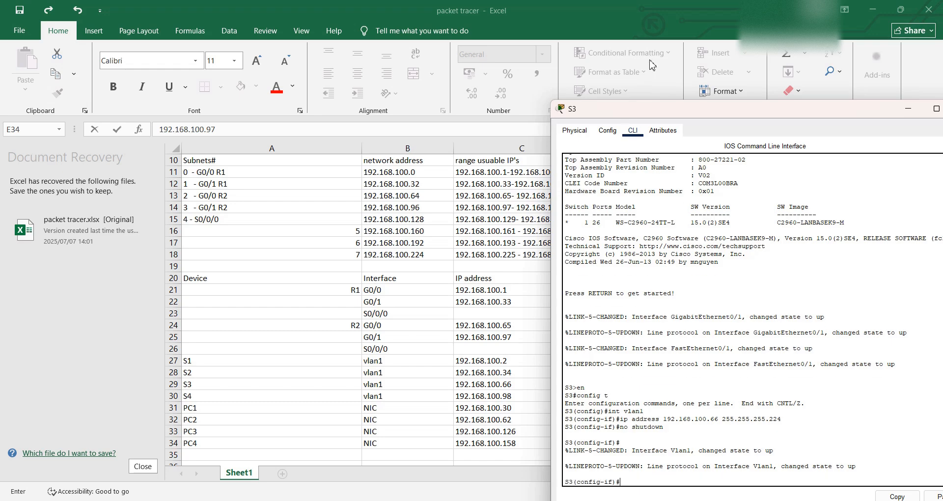
Move S3's window aside to check its default gateway in the Excel addressing table.
{"action": "left_click_drag", "start_coordinate": [637, 113], "coordinate": [266, 110]}
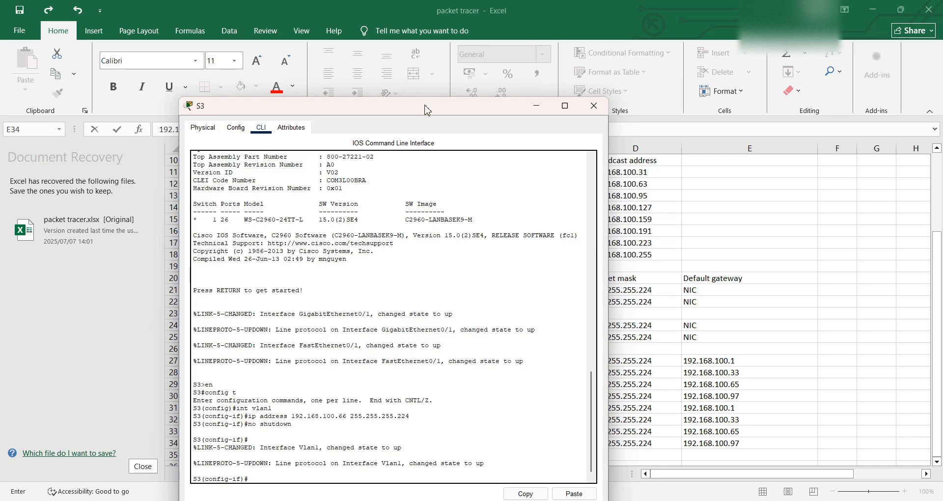
{"action": "left_click_drag", "start_coordinate": [427, 107], "coordinate": [762, 123]}
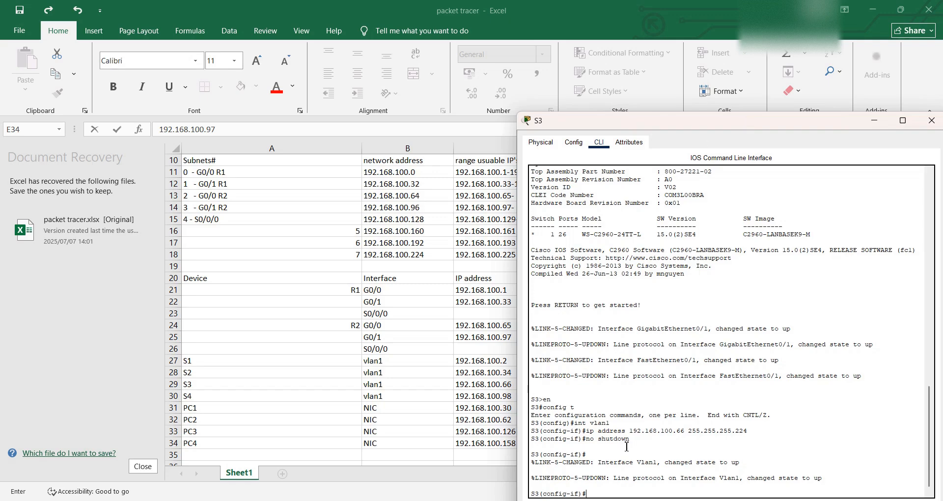
Set S3's default gateway to 192.168.100.65 with ip default-gateway, and close S3's window back in Packet Tracer.
{"action": "type", "text": "i"}
{"action": "type", "text": "p defau;t-gateway 192.168"}
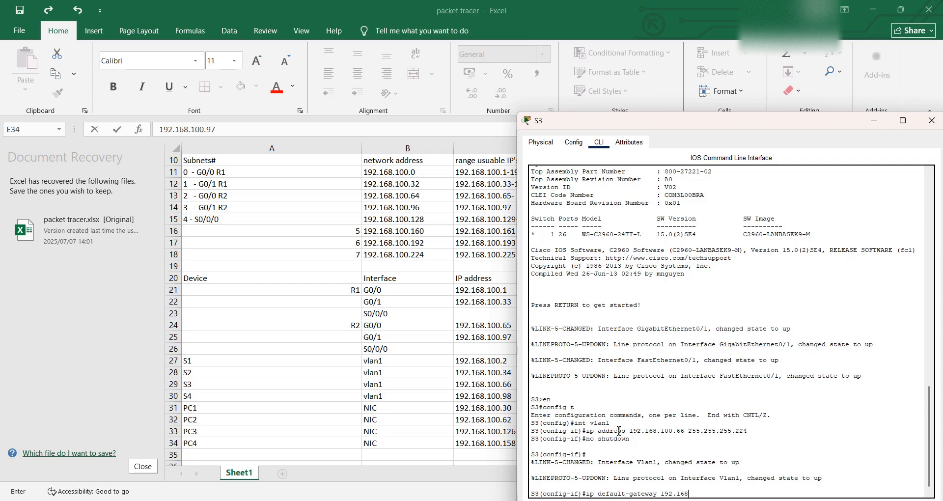
{"action": "type", "text": ".100.65"}
{"action": "key", "text": "Return"}
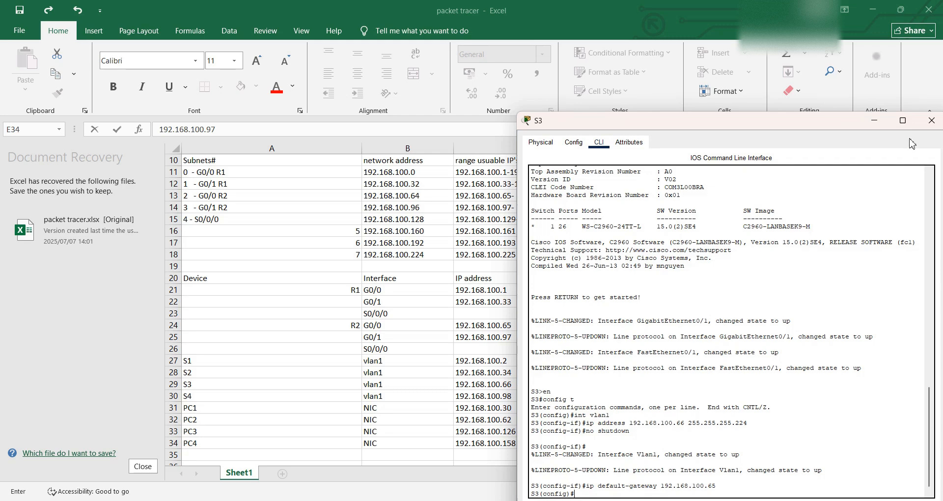
{"action": "left_click_drag", "start_coordinate": [757, 122], "coordinate": [717, 34]}
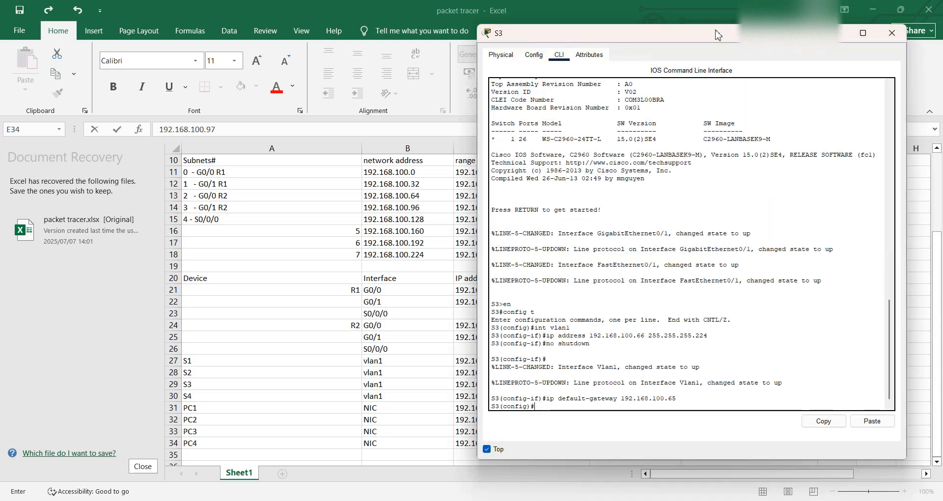
{"action": "mouse_move", "coordinate": [635, 500]}
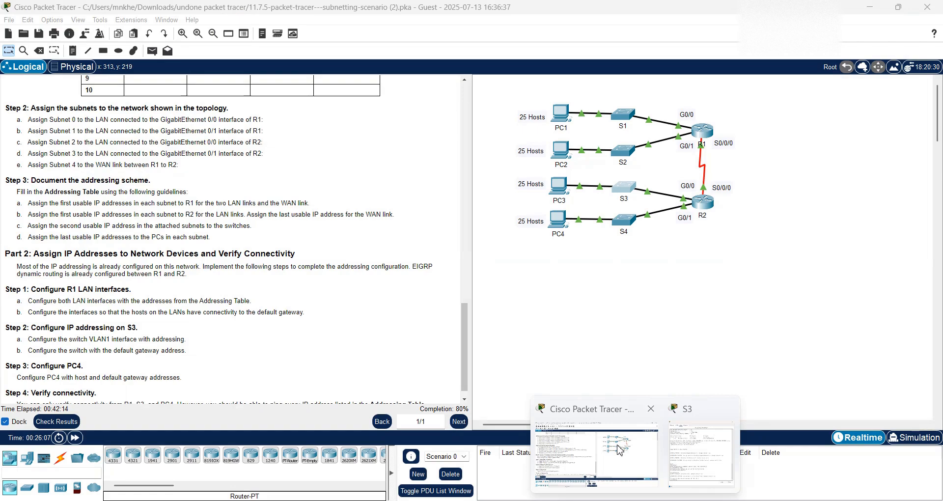
{"action": "left_click", "coordinate": [614, 446]}
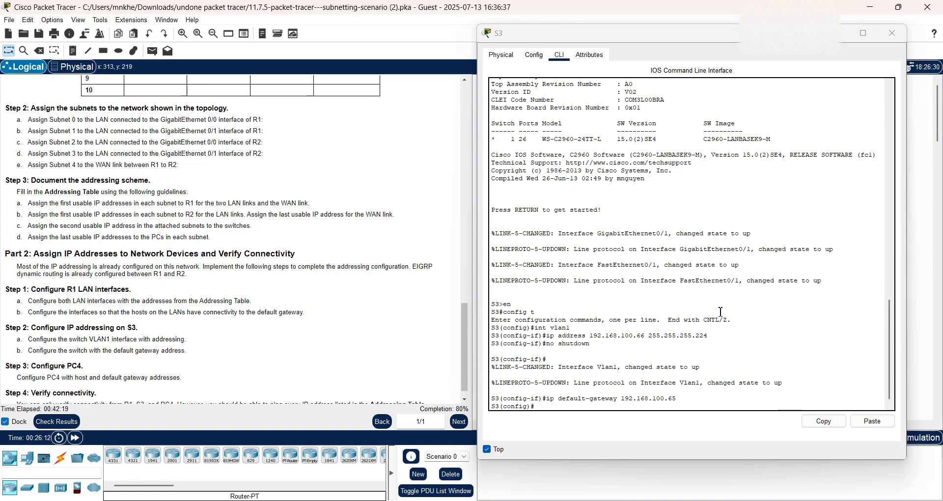
{"action": "left_click", "coordinate": [892, 33]}
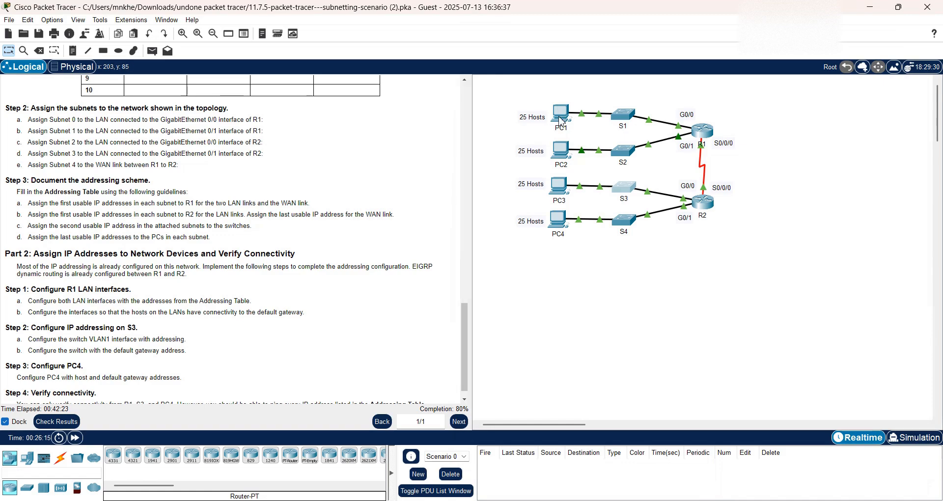
Open PC4's IP Configuration, keep its window on top, and place it beside the addressing table in Excel.
{"action": "left_click", "coordinate": [561, 224]}
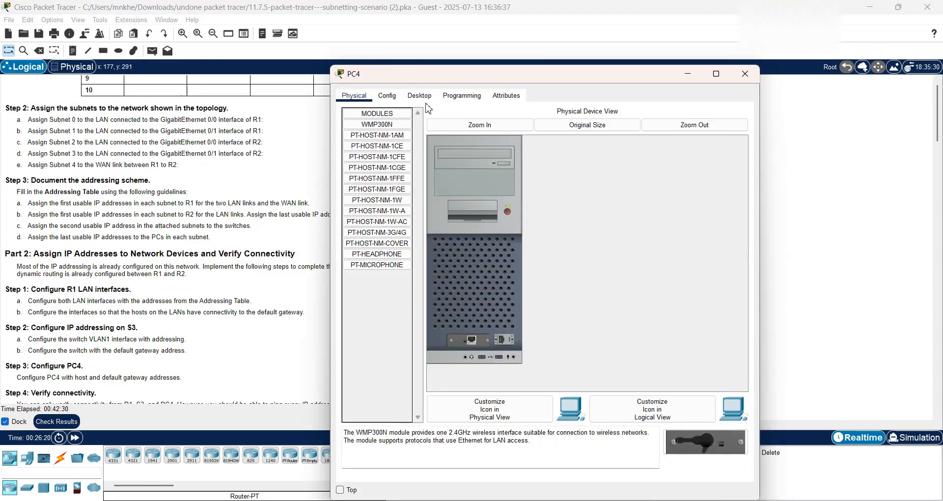
{"action": "left_click", "coordinate": [423, 97]}
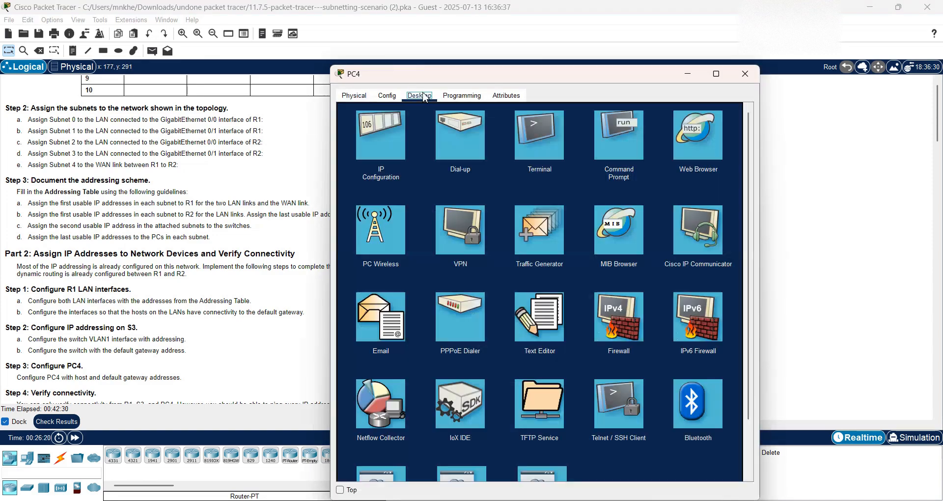
{"action": "left_click", "coordinate": [386, 156]}
{"action": "left_click_drag", "start_coordinate": [462, 77], "coordinate": [494, 55]}
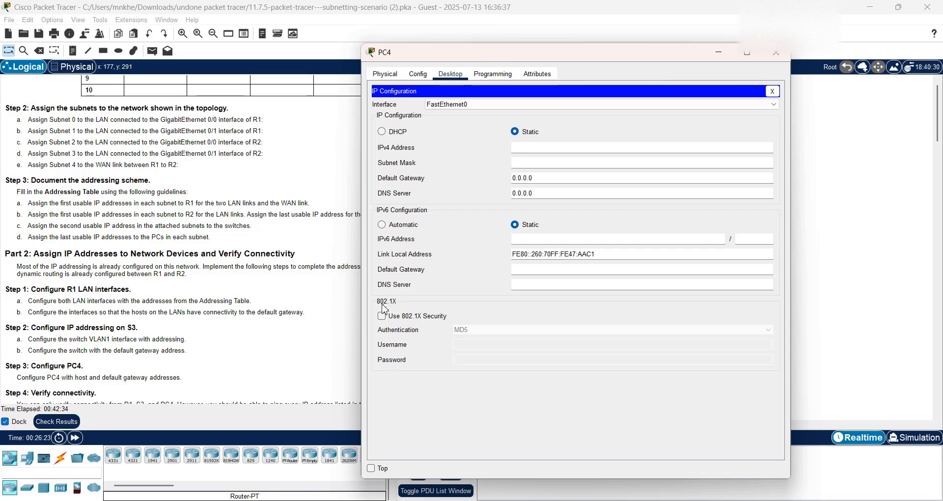
{"action": "left_click", "coordinate": [371, 468]}
{"action": "left_click", "coordinate": [570, 488]}
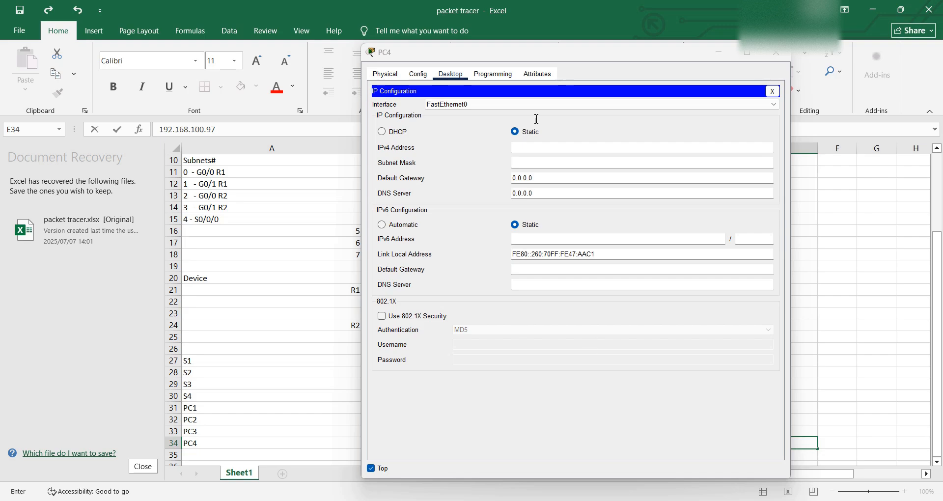
{"action": "left_click", "coordinate": [514, 58]}
{"action": "left_click_drag", "start_coordinate": [514, 58], "coordinate": [248, 19]}
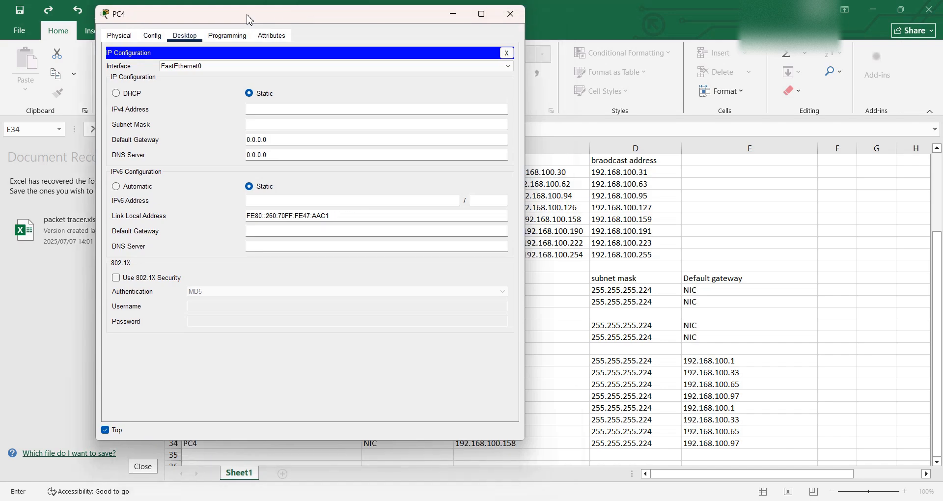
Enter IPv4 address 192.168.100.158 and subnet mask 255.255.255.224 in PC4's static IP configuration.
{"action": "left_click", "coordinate": [264, 108]}
{"action": "type", "text": "192.168.100.158"}
{"action": "left_click", "coordinate": [261, 124]}
{"action": "type", "text": "224"}
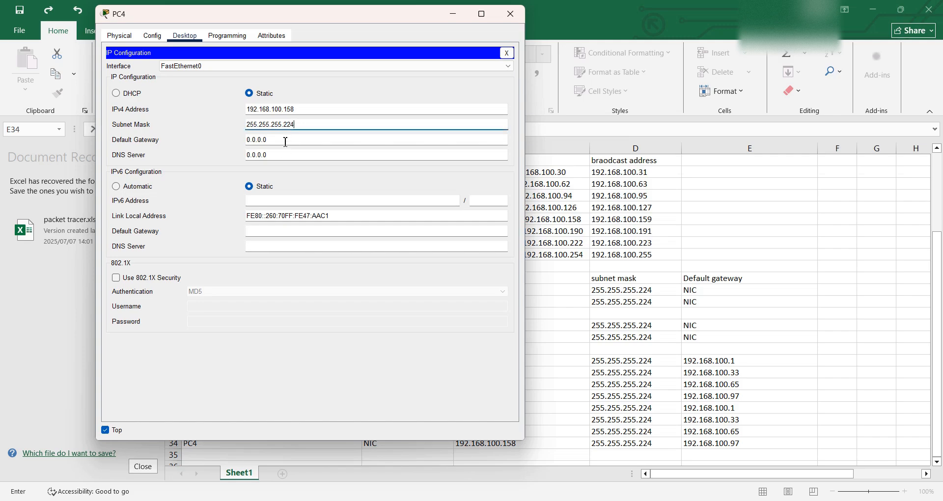
Replace PC4's IPv4 default gateway with 192.168.100.97.
{"action": "left_click", "coordinate": [286, 139]}
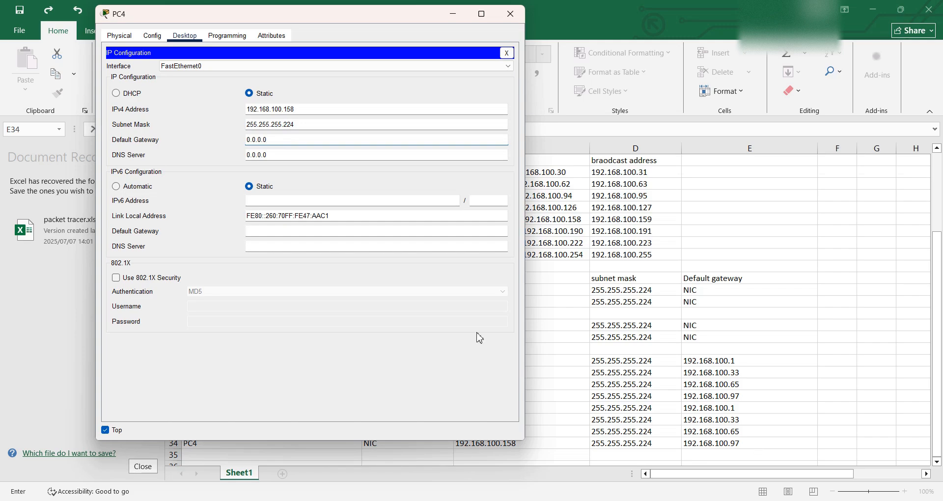
{"action": "key", "text": "BackSpace"}
{"action": "key", "text": "BackSpace"}
{"action": "key", "text": "BackSpace"}
{"action": "key", "text": "BackSpace"}
{"action": "key", "text": "BackSpace"}
{"action": "key", "text": "BackSpace"}
{"action": "key", "text": "BackSpace"}
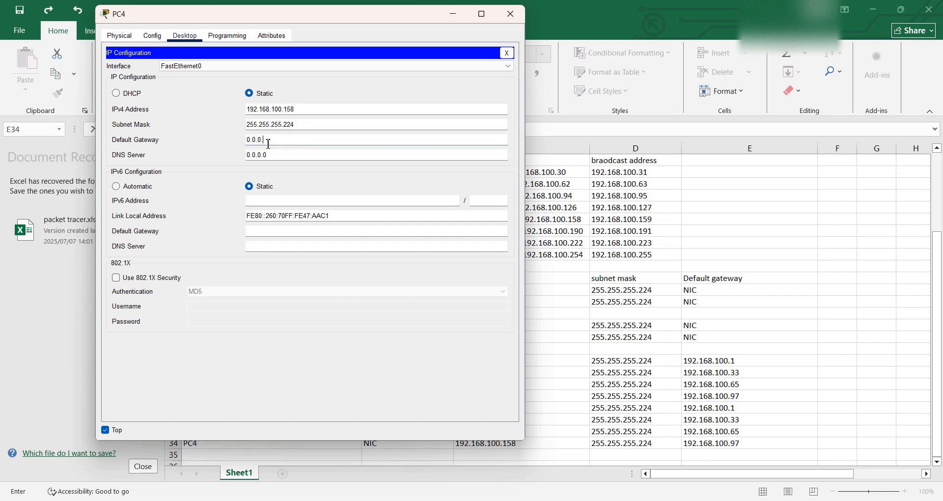
{"action": "type", "text": "192.16"}
{"action": "type", "text": "8.100"}
{"action": "type", "text": "/"}
{"action": "type", "text": "96"}
{"action": "key", "text": "BackSpace"}
{"action": "type", "text": "7"}
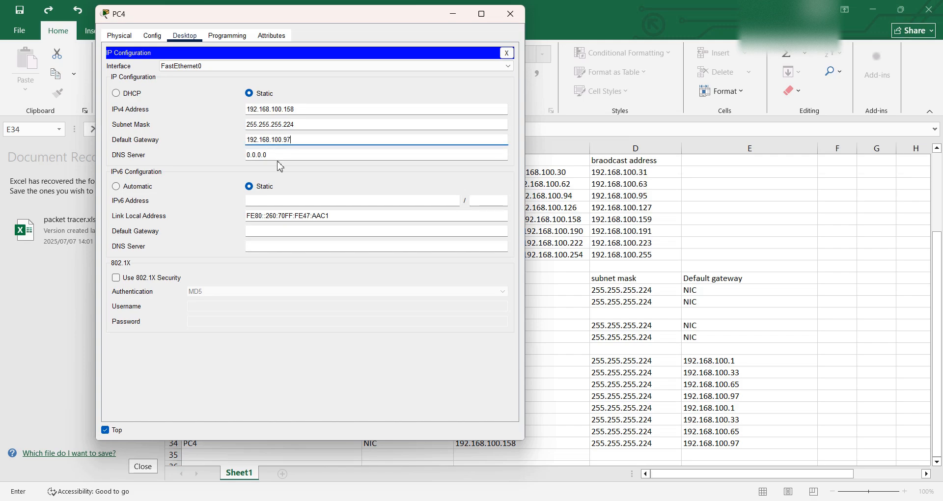
{"action": "key", "text": "Tab"}
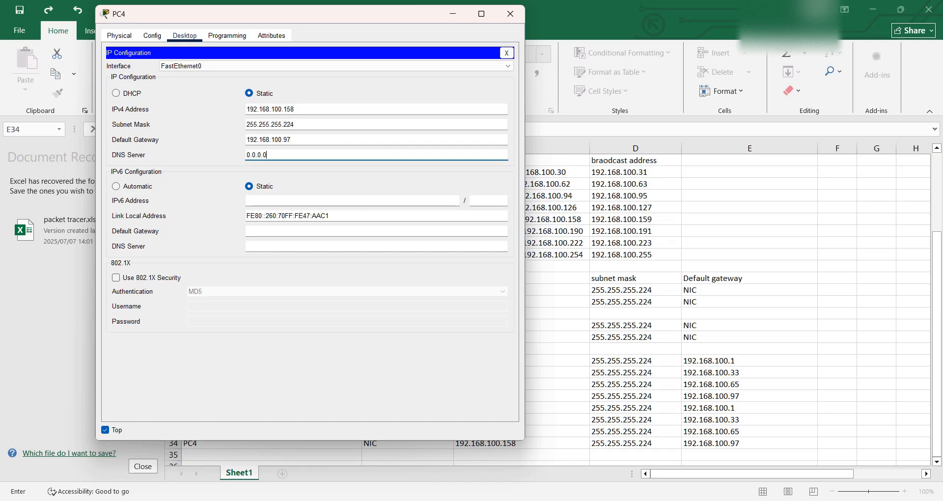
Check the activity's completion in Packet Tracer and compare PC4's settings with the Excel addressing table.
{"action": "left_click", "coordinate": [625, 466]}
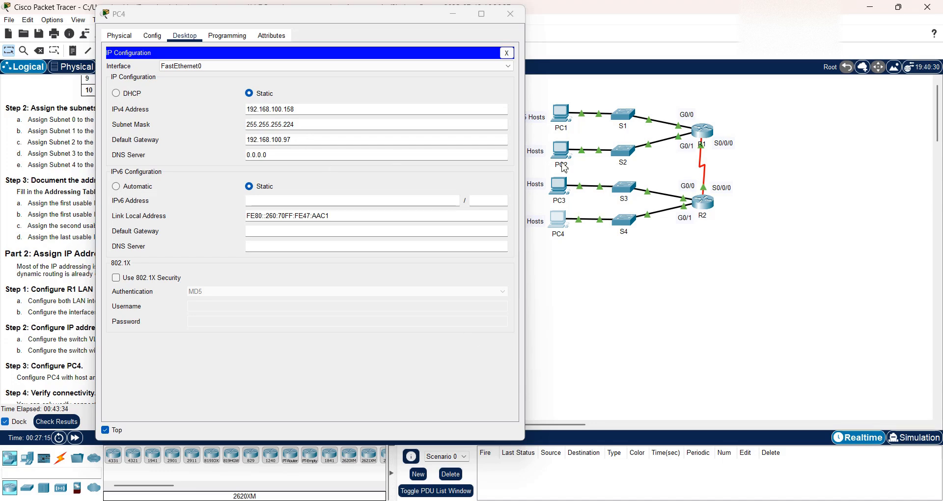
{"action": "left_click_drag", "start_coordinate": [388, 17], "coordinate": [588, 66]}
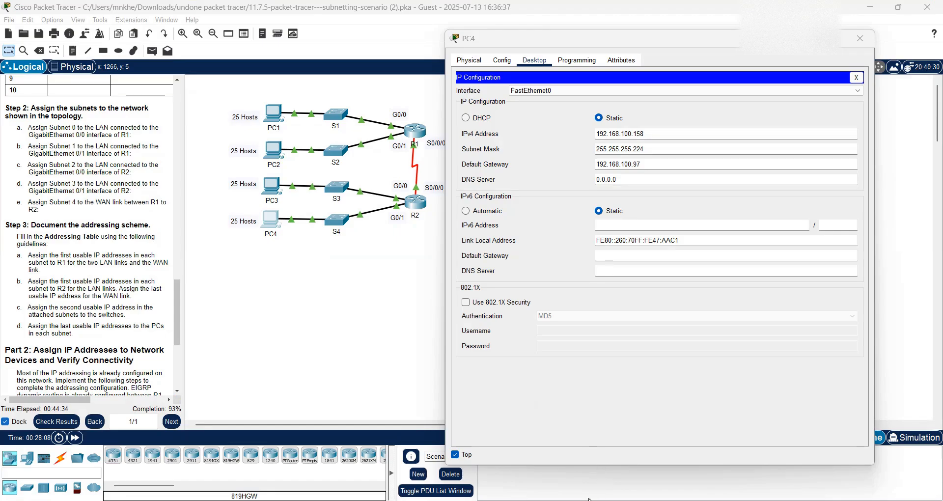
{"action": "mouse_move", "coordinate": [600, 498]}
{"action": "left_click", "coordinate": [581, 448]}
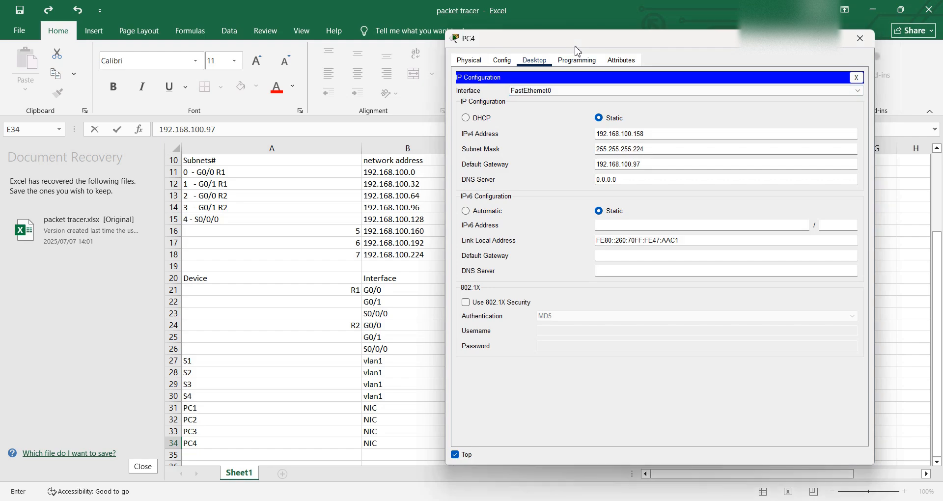
{"action": "left_click_drag", "start_coordinate": [578, 51], "coordinate": [472, 83]}
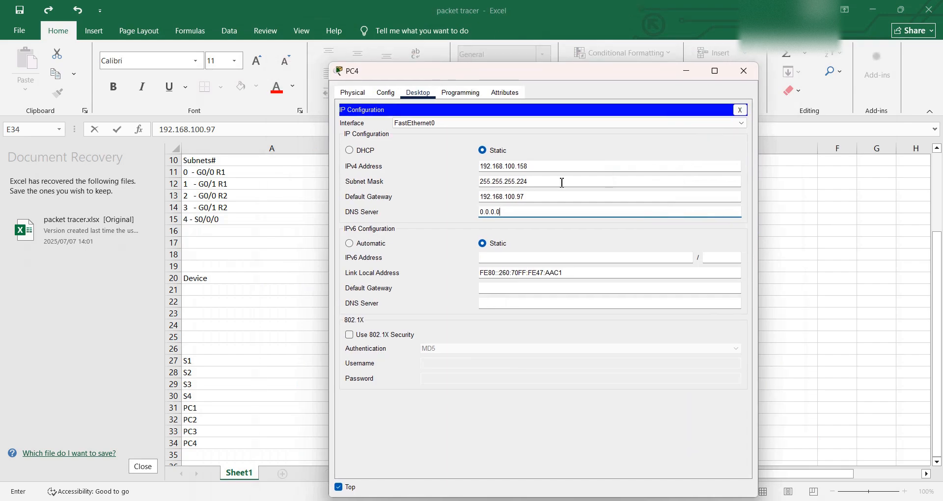
Correct PC4's IPv4 address to 192.168.100.126 and close its window back in Packet Tracer.
{"action": "left_click", "coordinate": [542, 168]}
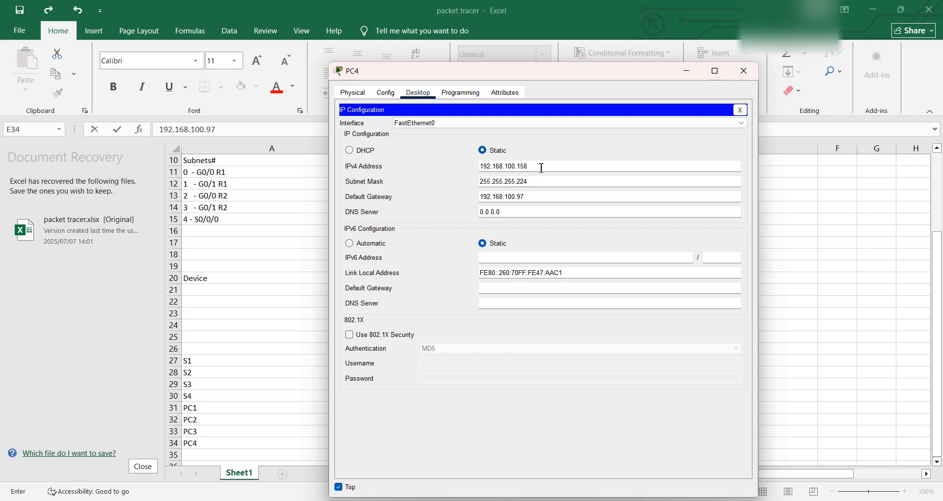
{"action": "key", "text": "BackSpace"}
{"action": "key", "text": "BackSpace"}
{"action": "key", "text": "BackSpace"}
{"action": "type", "text": "126"}
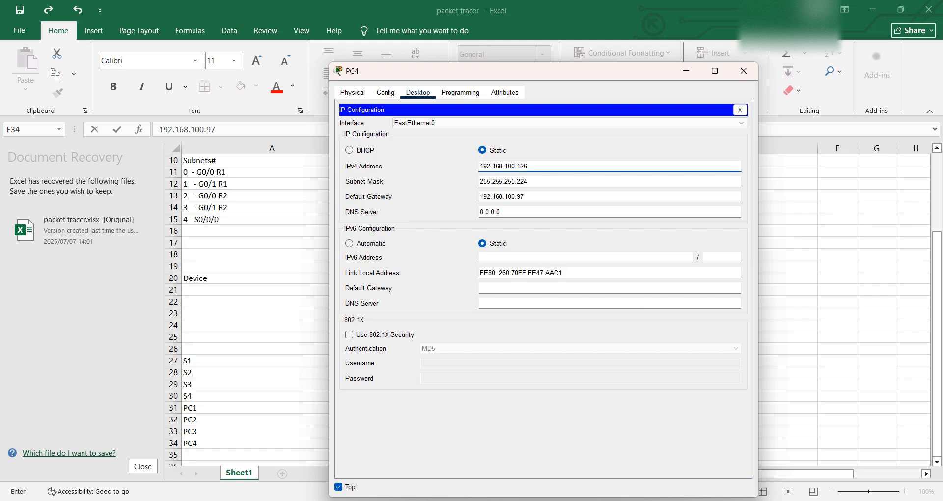
{"action": "left_click", "coordinate": [613, 435]}
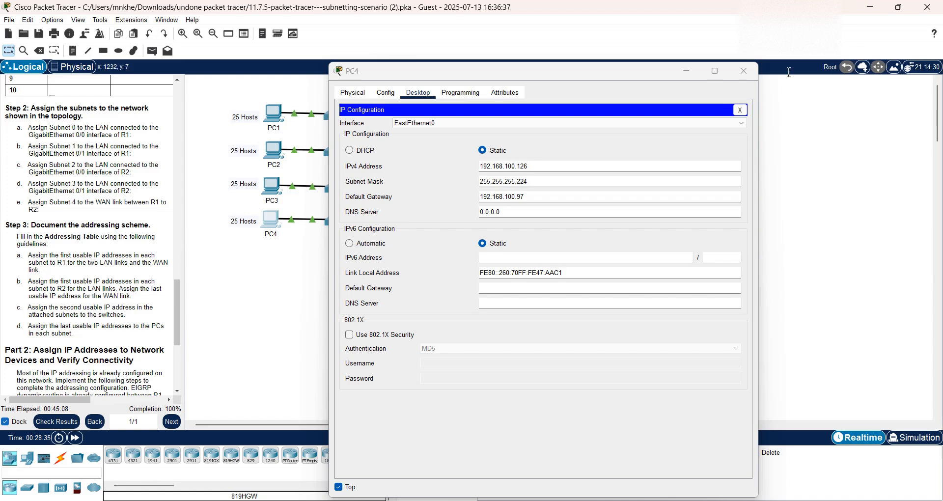
{"action": "left_click", "coordinate": [743, 71]}
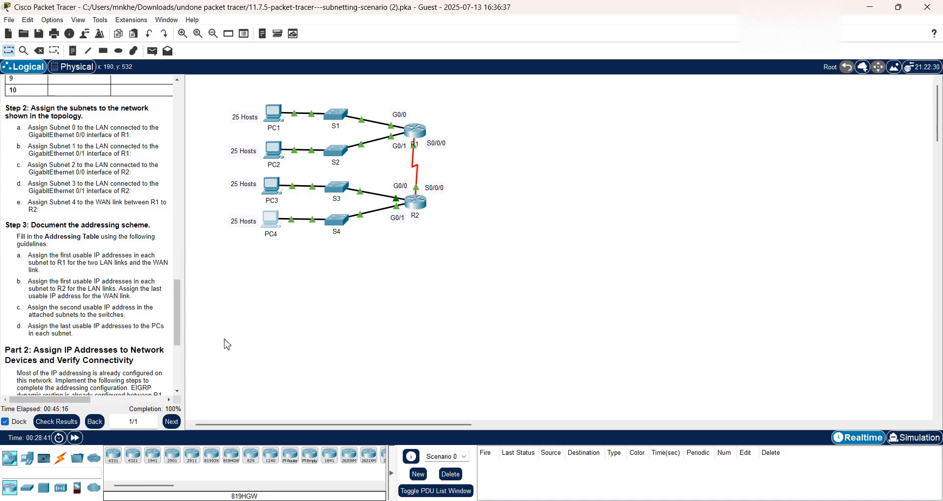
Check the activity results, review the assessment items for PC4, R1 and S3, and close the results.
{"action": "left_click", "coordinate": [74, 423]}
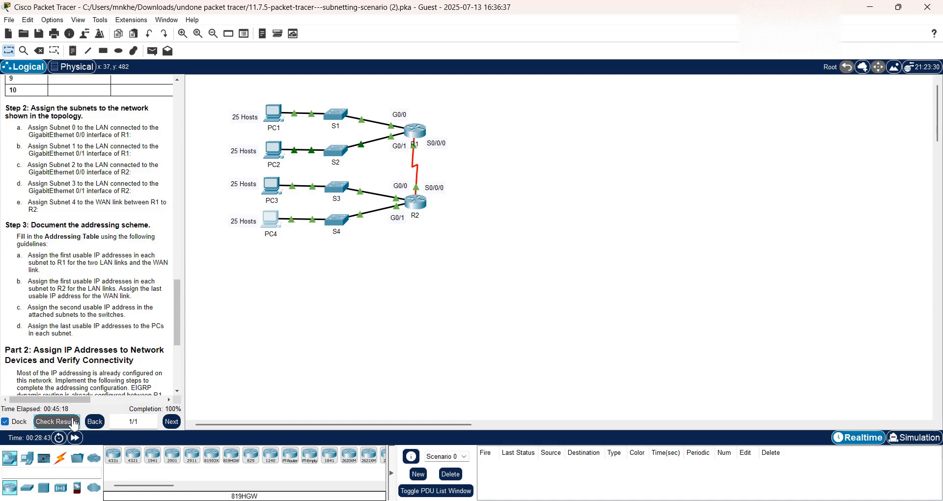
{"action": "left_click", "coordinate": [113, 76]}
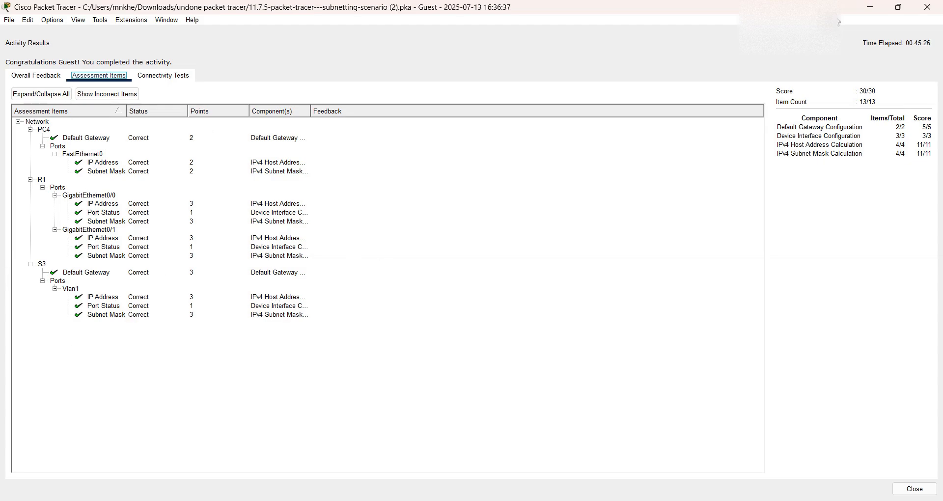
{"action": "left_click", "coordinate": [927, 7]}
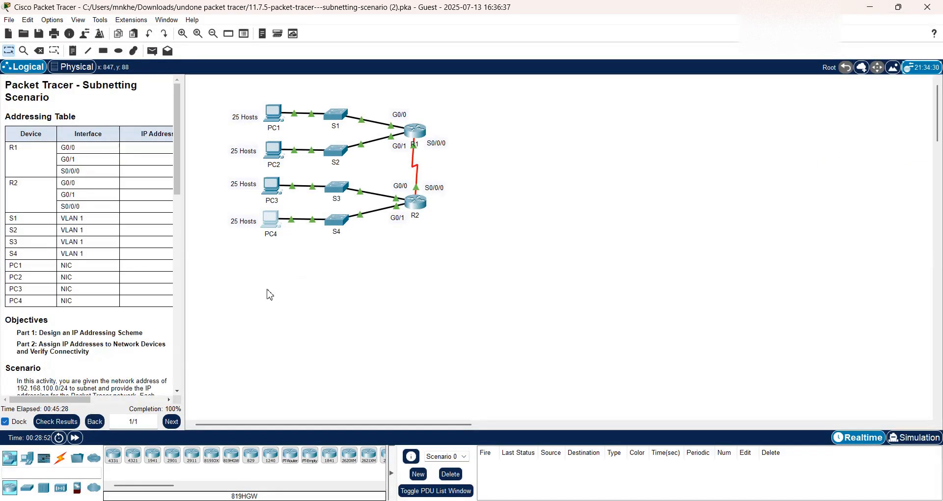
Widen the instructions pane and review the activity instructions from Step 4 back up to the Addressing Table.
{"action": "scroll", "coordinate": [188, 173], "scroll_direction": "down", "scroll_amount": 15}
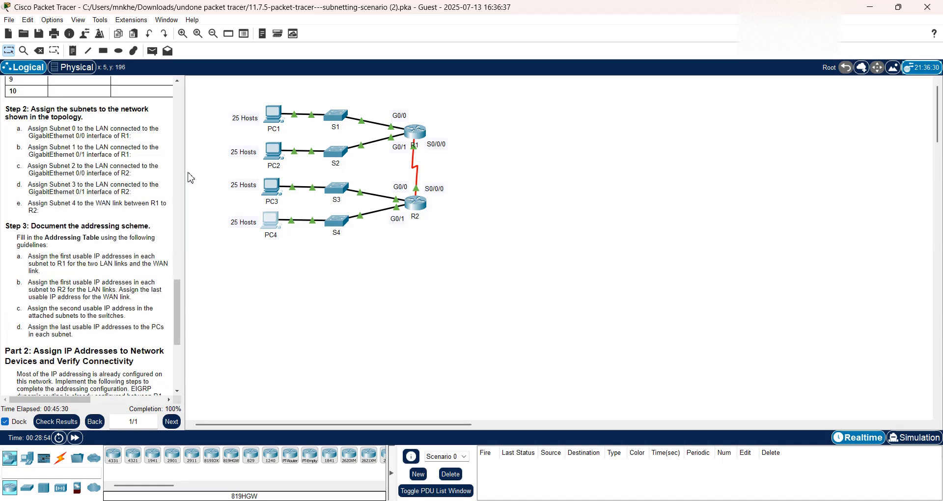
{"action": "left_click_drag", "start_coordinate": [185, 171], "coordinate": [435, 211]}
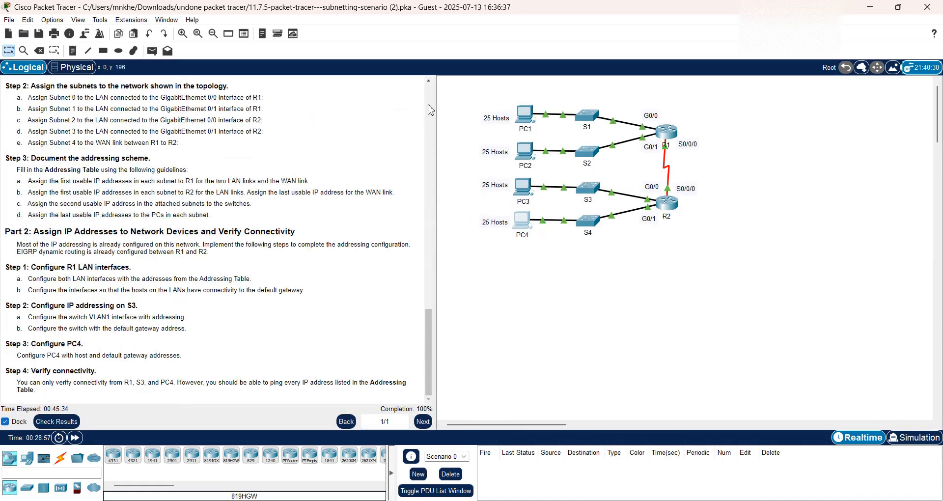
{"action": "scroll", "coordinate": [431, 111], "scroll_direction": "up", "scroll_amount": 15}
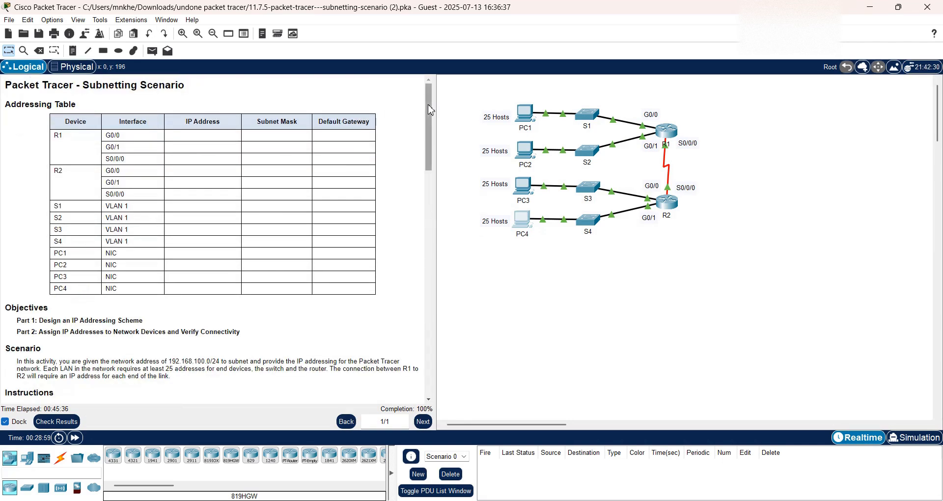